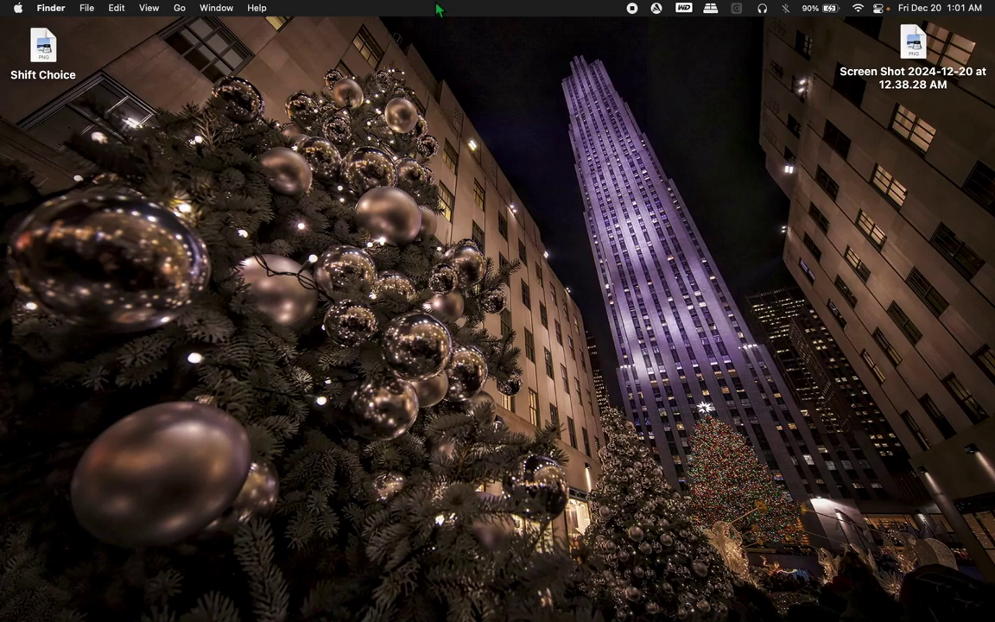
Switch to the Brave browser and open the ThemeBeta site from the Browser Themes bookmarks folder.
mouse_move(675, 580)
mouse_move(582, 574)
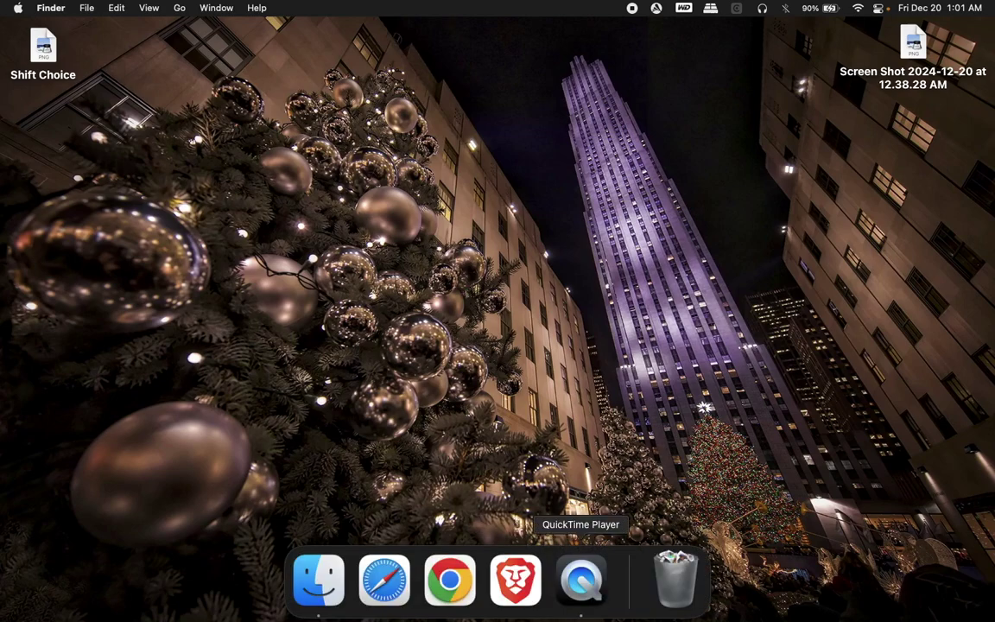
click(517, 587)
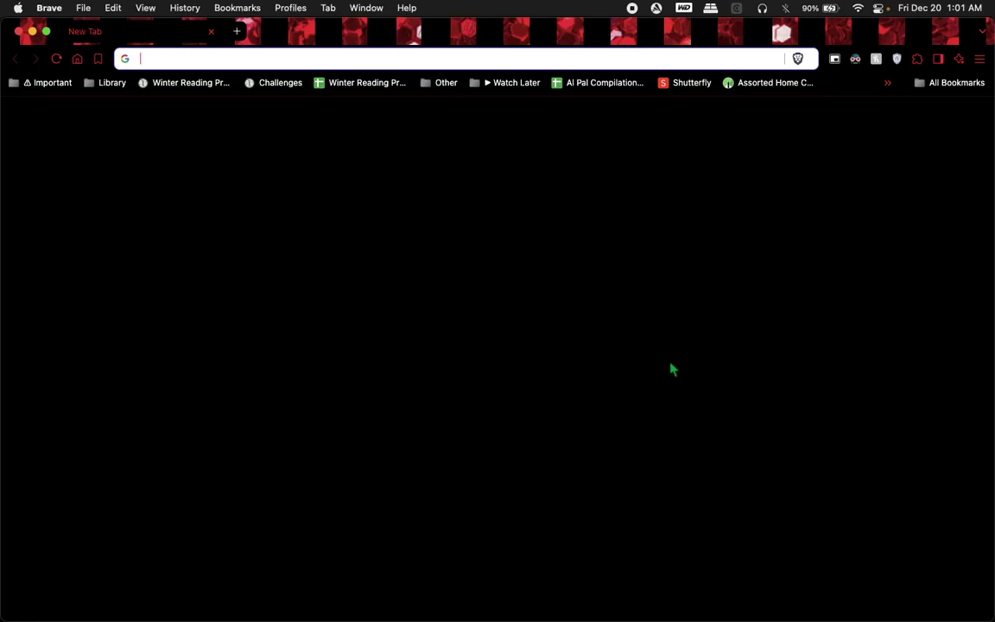
click(931, 83)
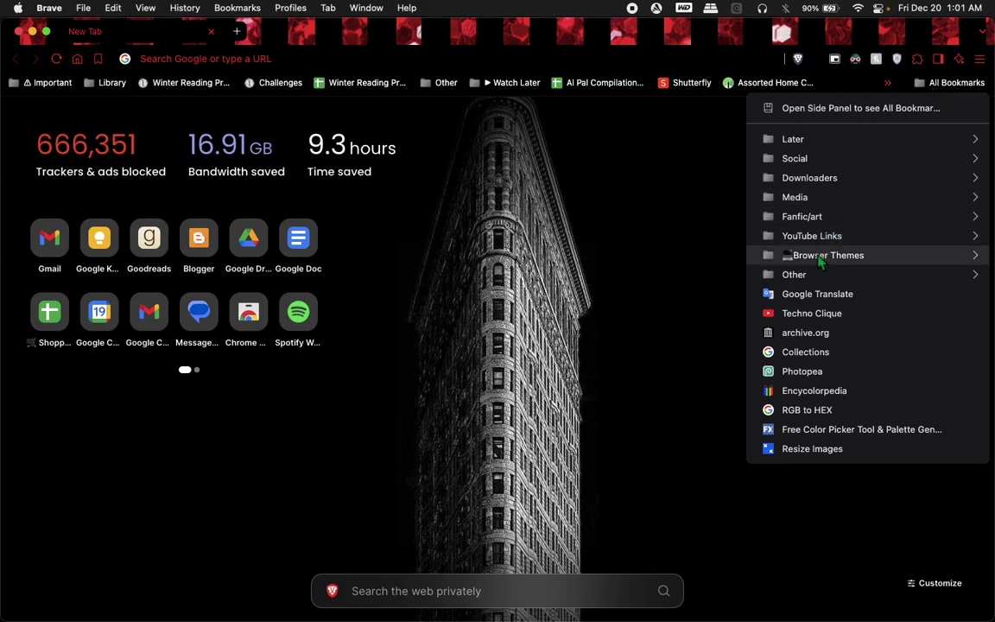
mouse_move(799, 254)
click(546, 332)
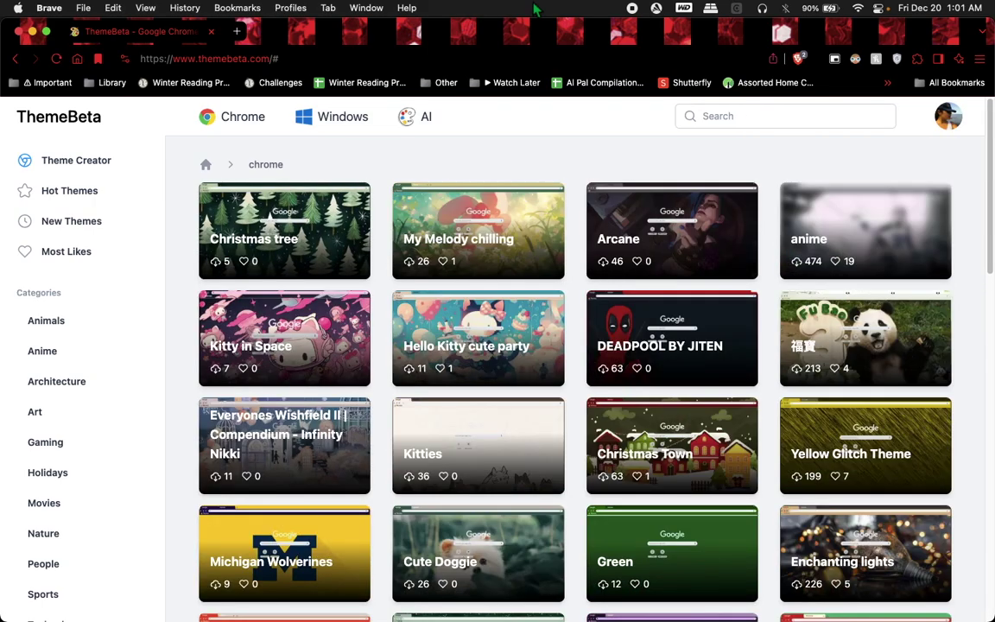
Examine ThemeBeta's AI image generator page, including its workflow choices and the description of available styles.
click(423, 128)
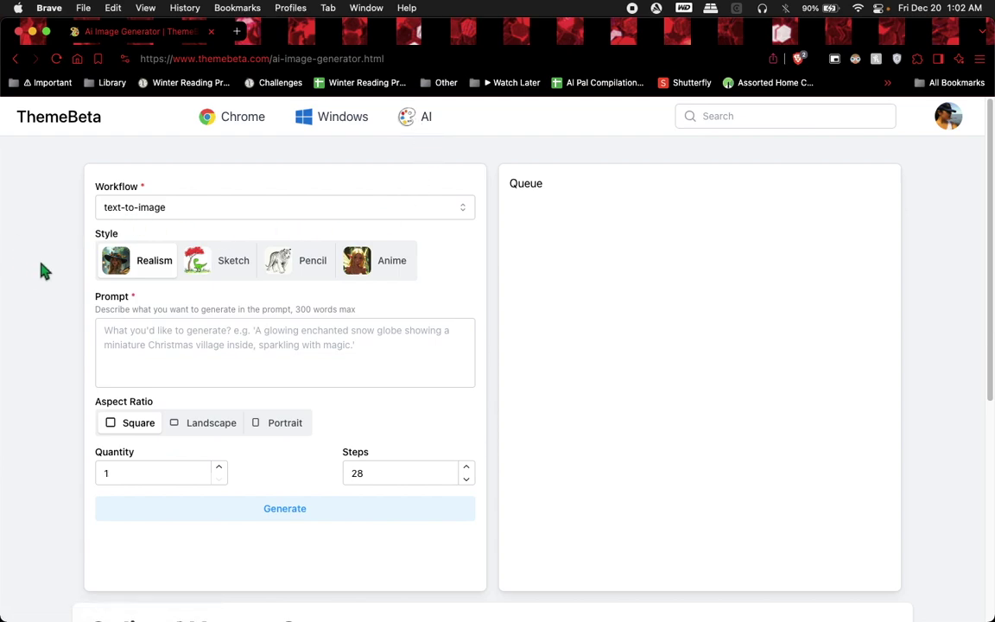
click(187, 211)
click(39, 291)
scroll(38, 298, down, 7)
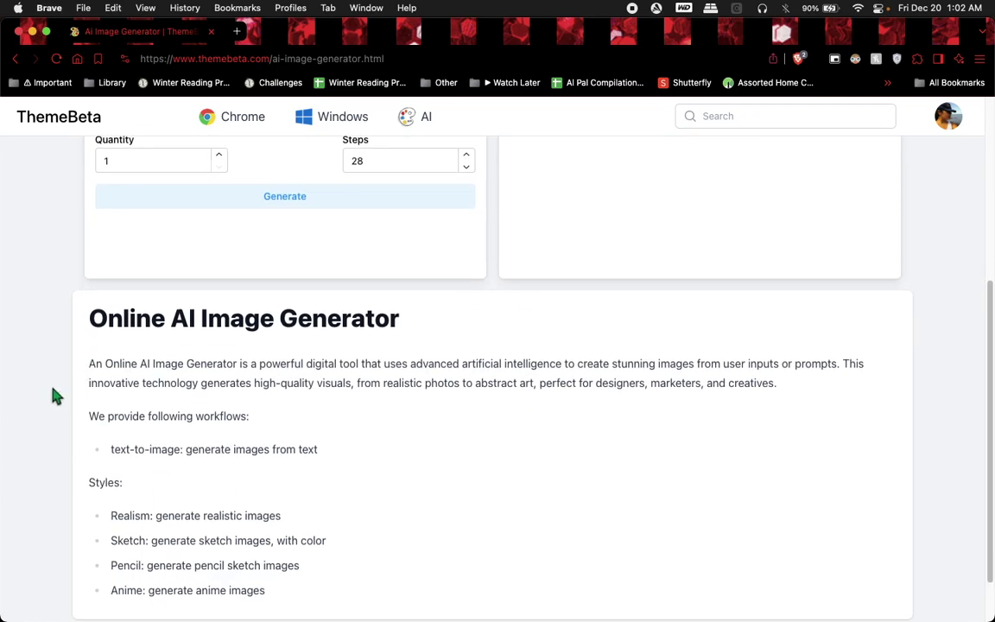
scroll(51, 395, down, 1)
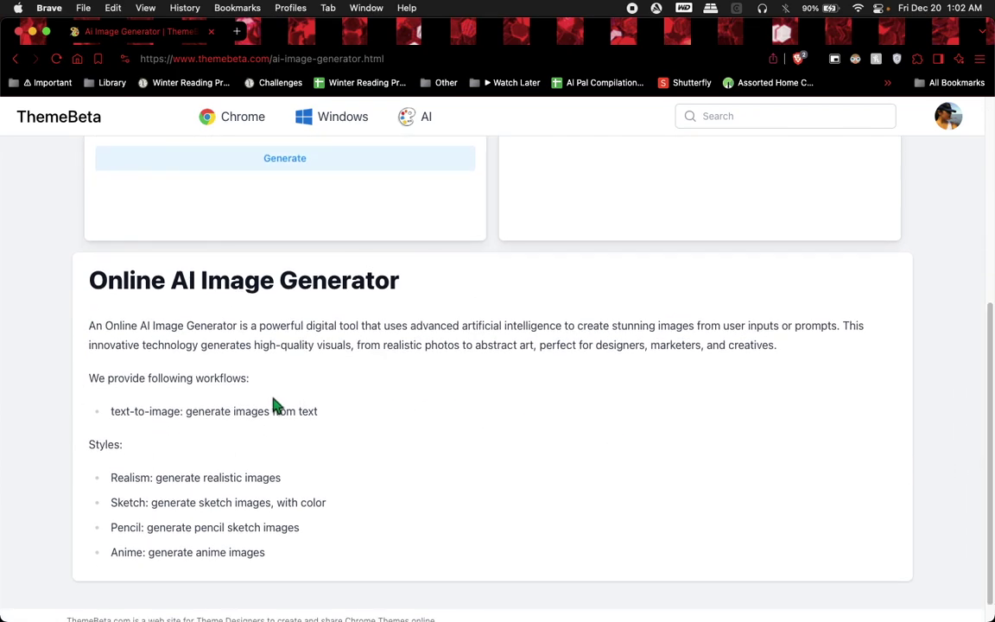
scroll(294, 405, down, 1)
scroll(287, 408, up, 8)
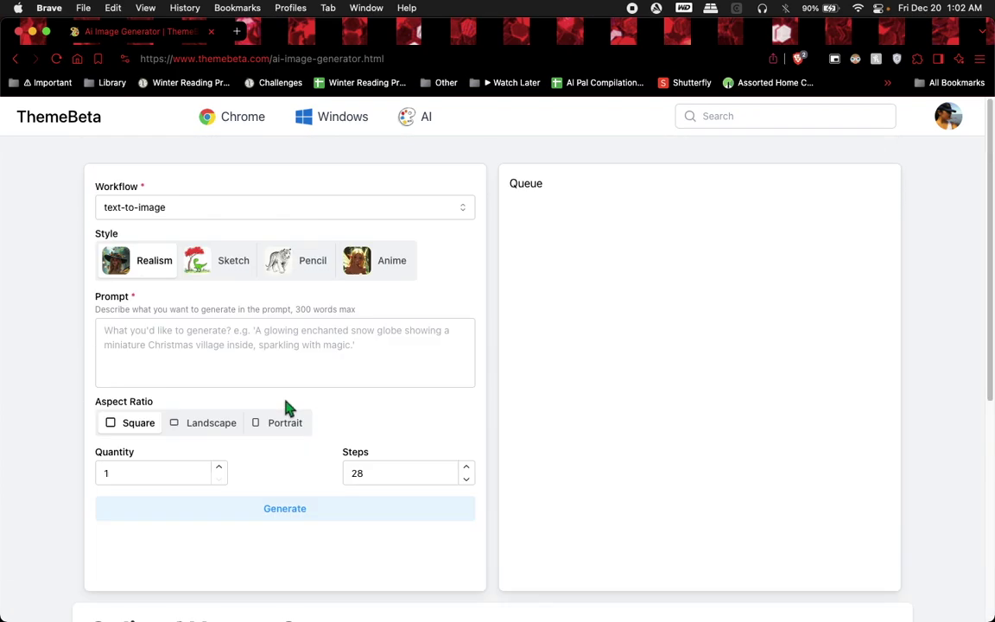
Return to the ThemeBeta home page and open the Theme Creator.
click(57, 122)
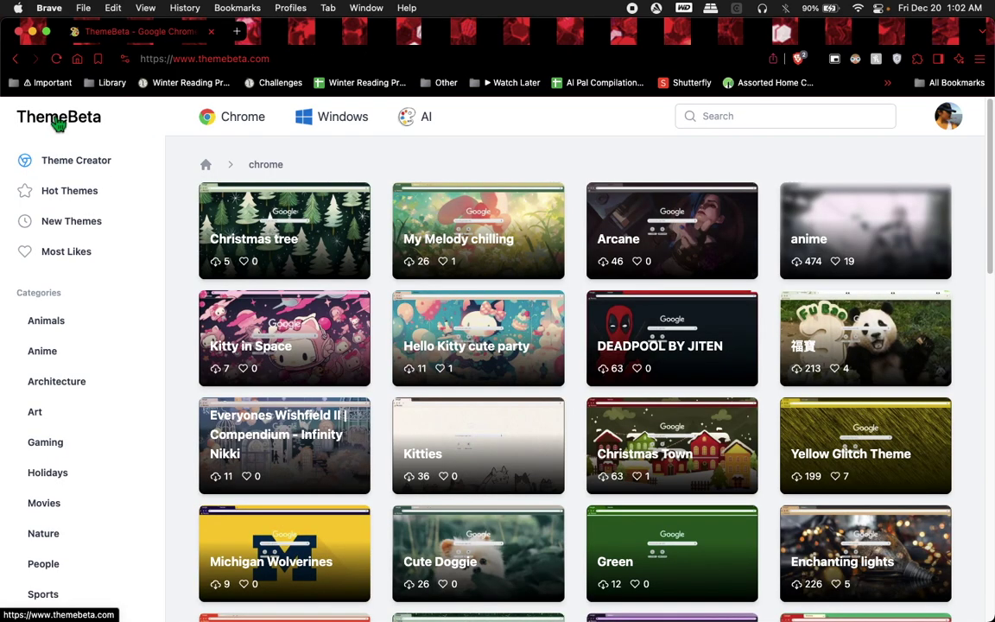
click(95, 165)
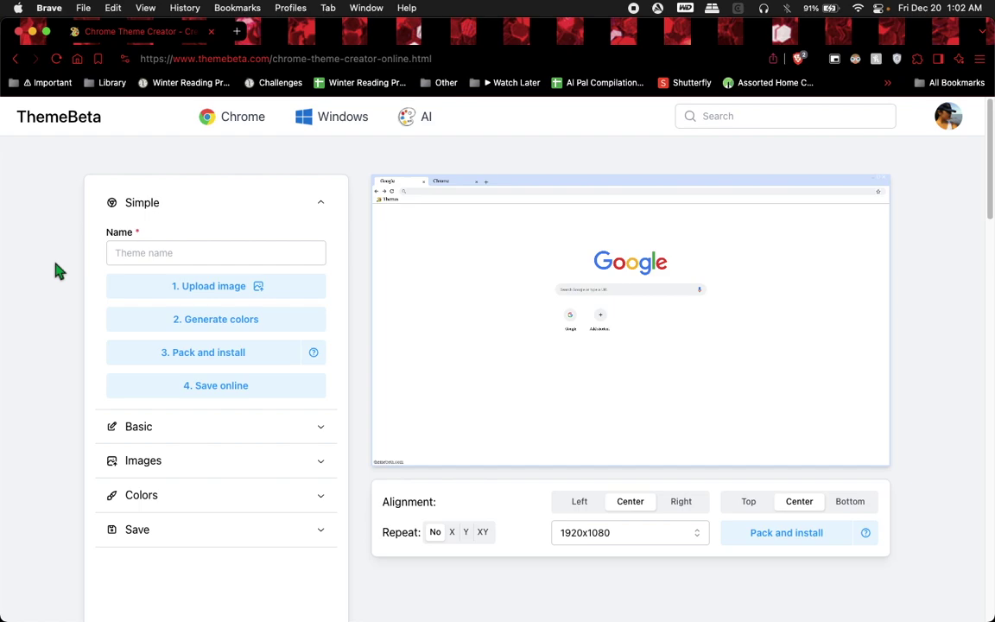
Open the bookmarked Dollar Tree soap saver product page in a new tab and dismiss the Honey tips popup.
key(super+t)
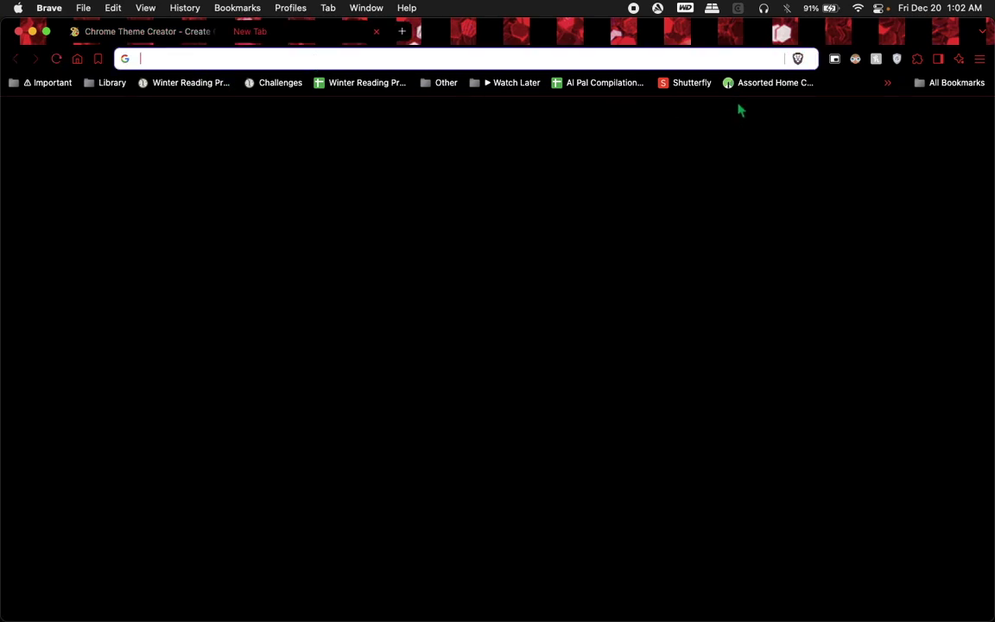
click(748, 87)
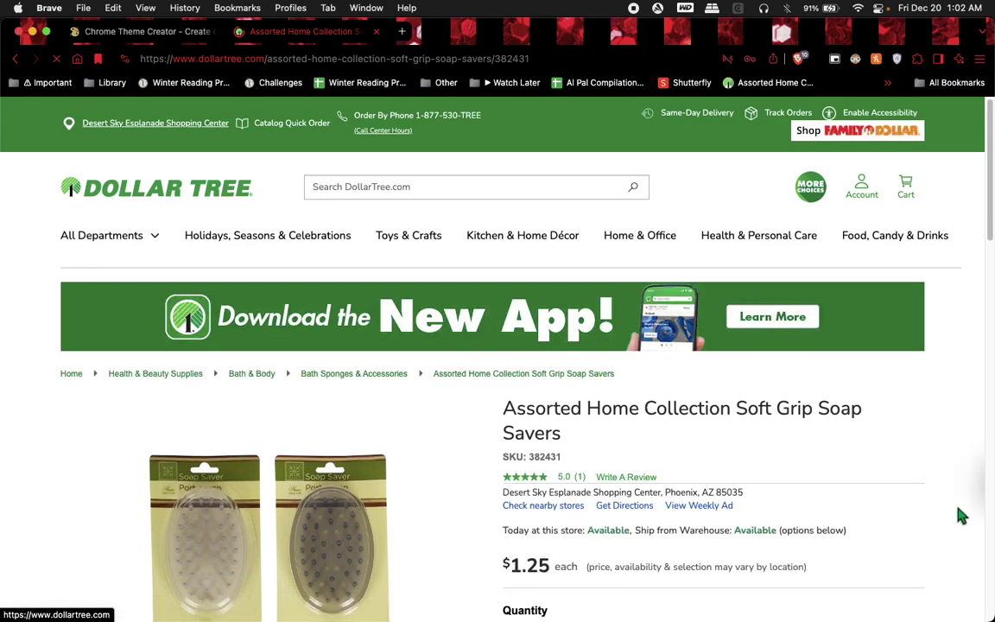
scroll(955, 513, down, 3)
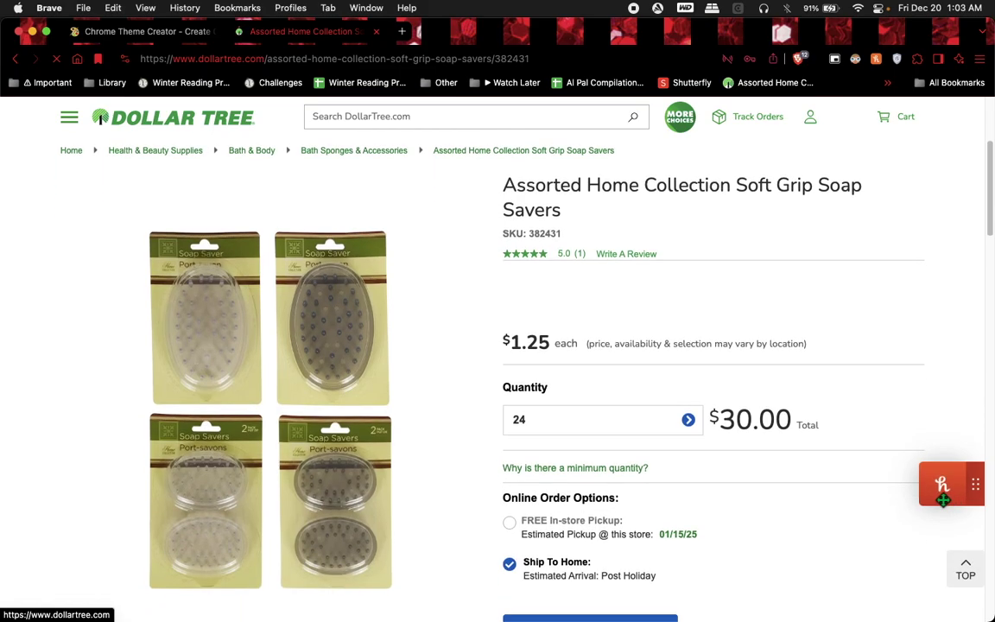
click(954, 496)
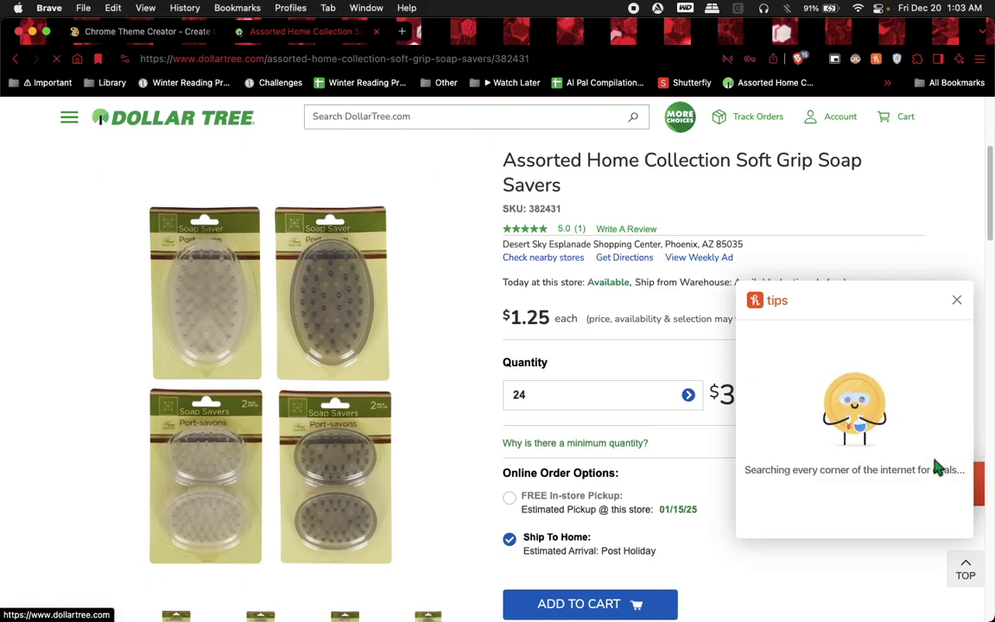
click(956, 300)
scroll(302, 526, down, 2)
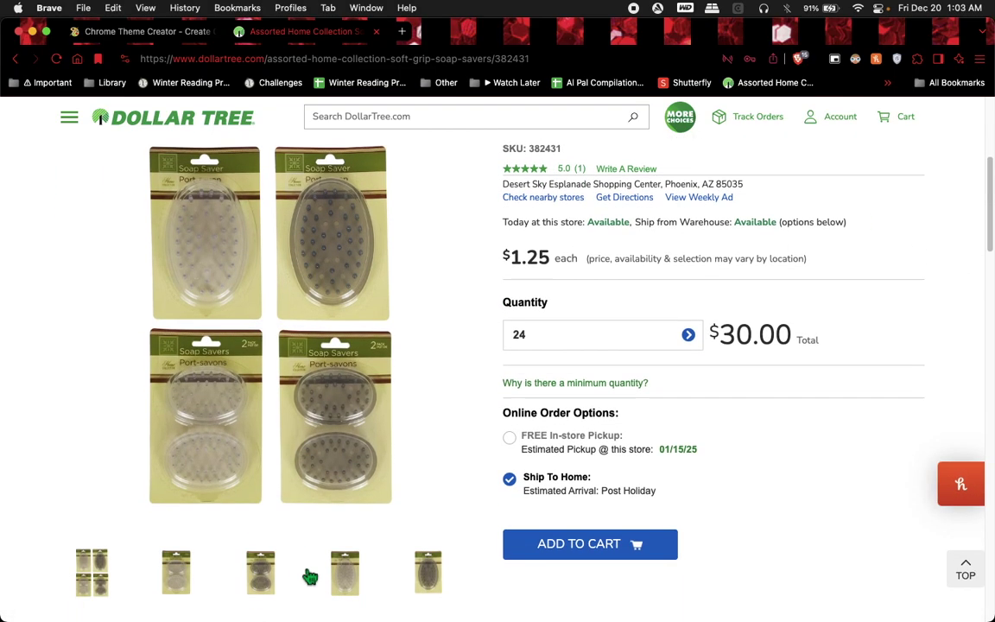
Enlarge the single clear soap saver's product photo and zoom in on its packaging pattern.
click(318, 409)
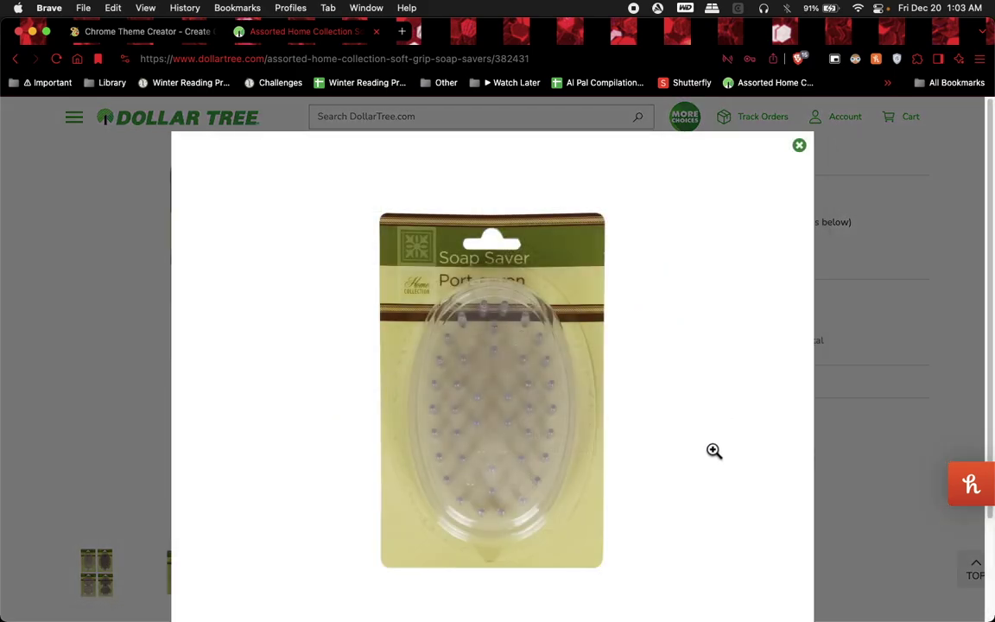
right_click(455, 357)
click(514, 331)
click(571, 299)
drag(539, 285, 568, 376)
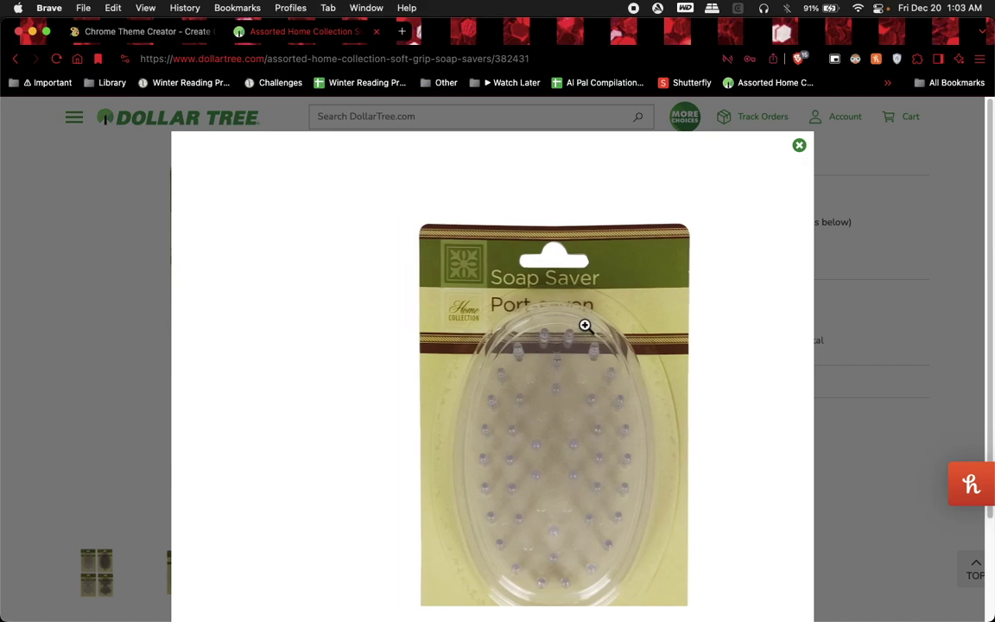
click(609, 336)
click(539, 377)
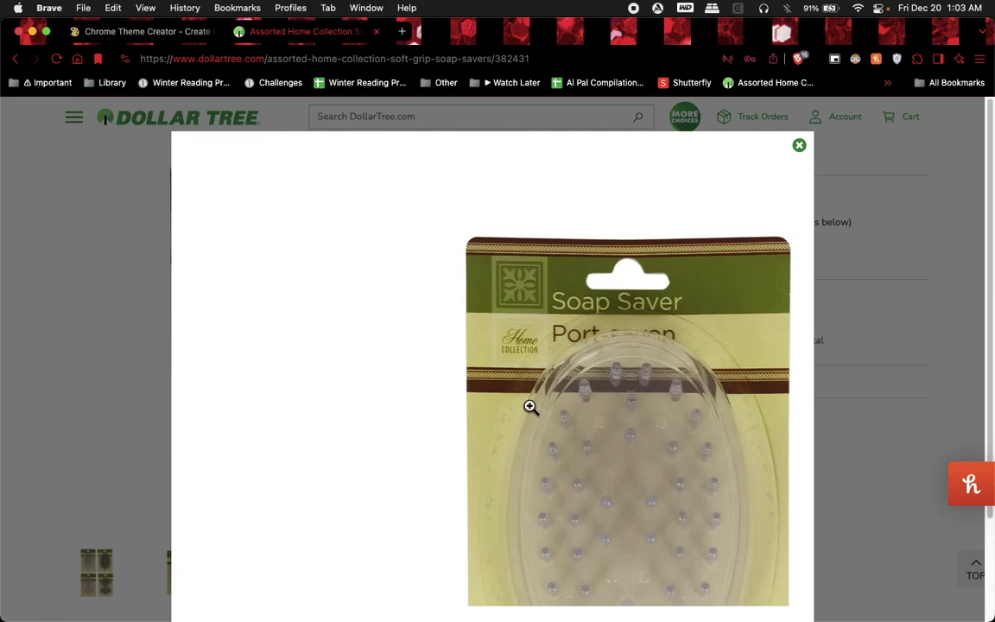
Return to the ThemeBeta theme creator and name the theme "Cozy Vibes".
click(138, 31)
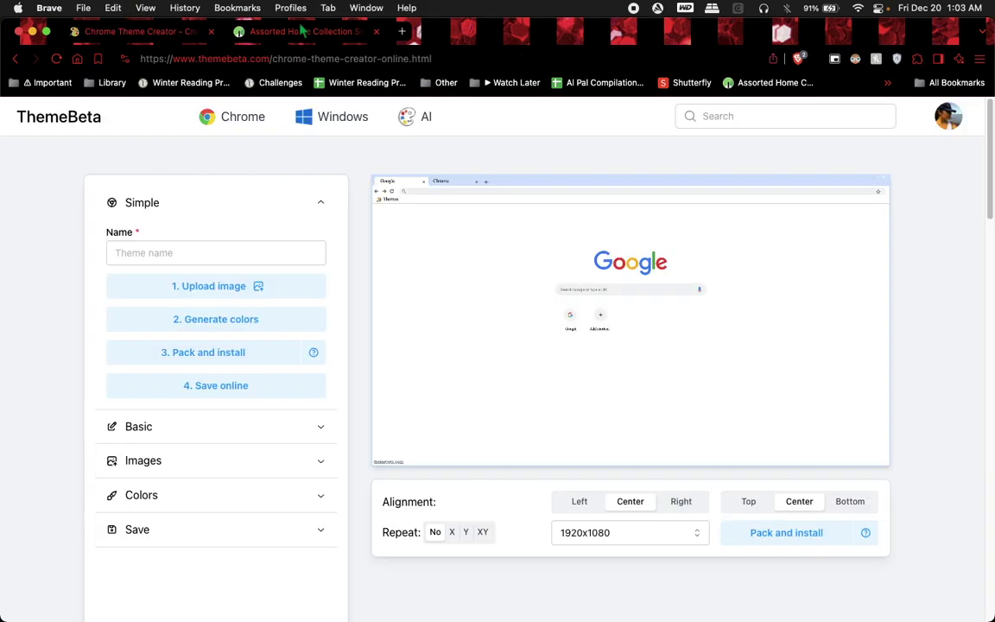
click(272, 32)
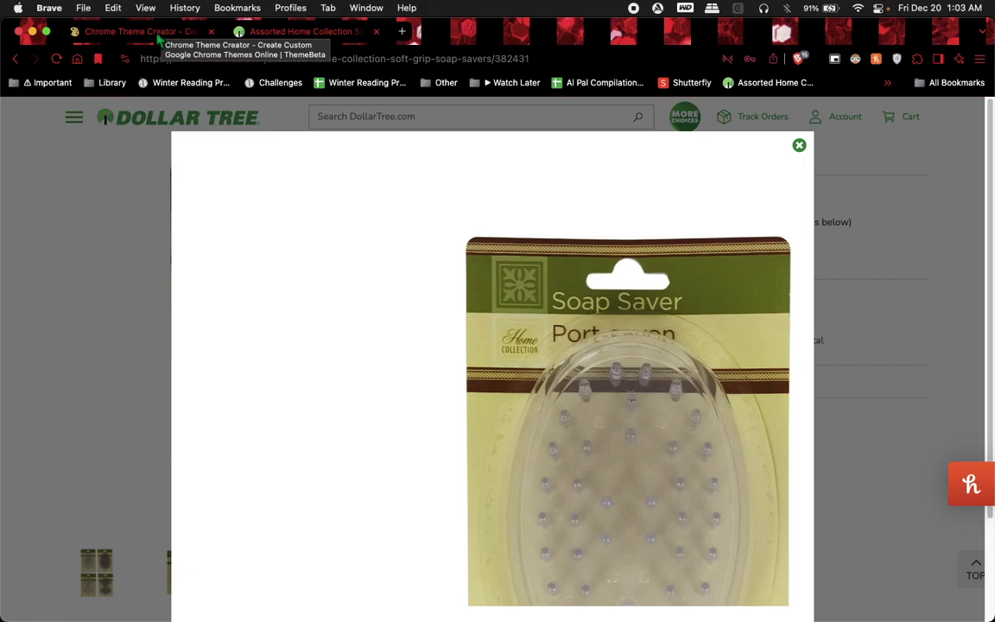
click(157, 35)
click(196, 250)
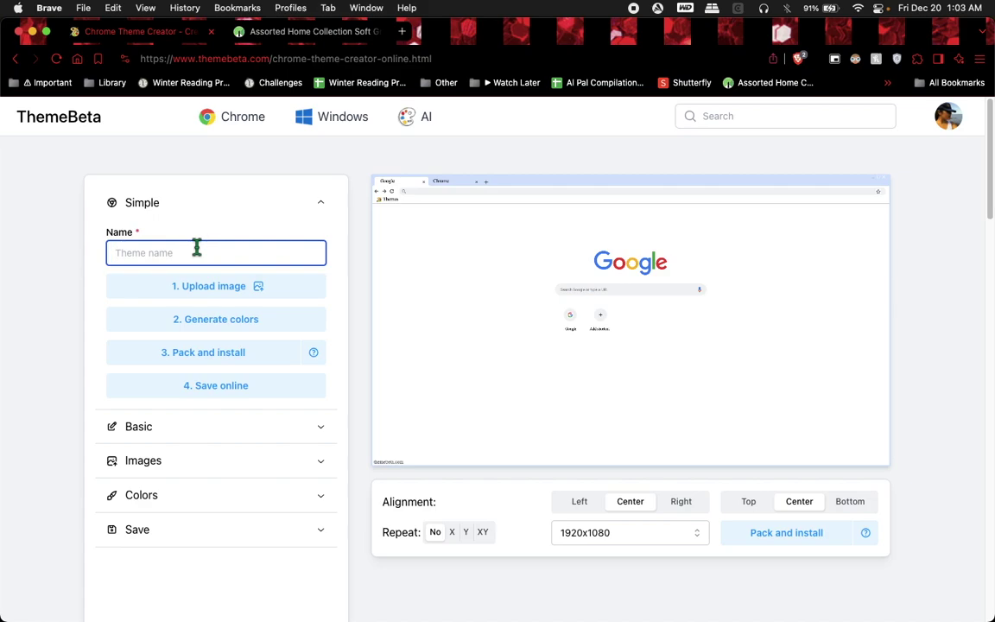
text(Cozy Vibes)
click(57, 290)
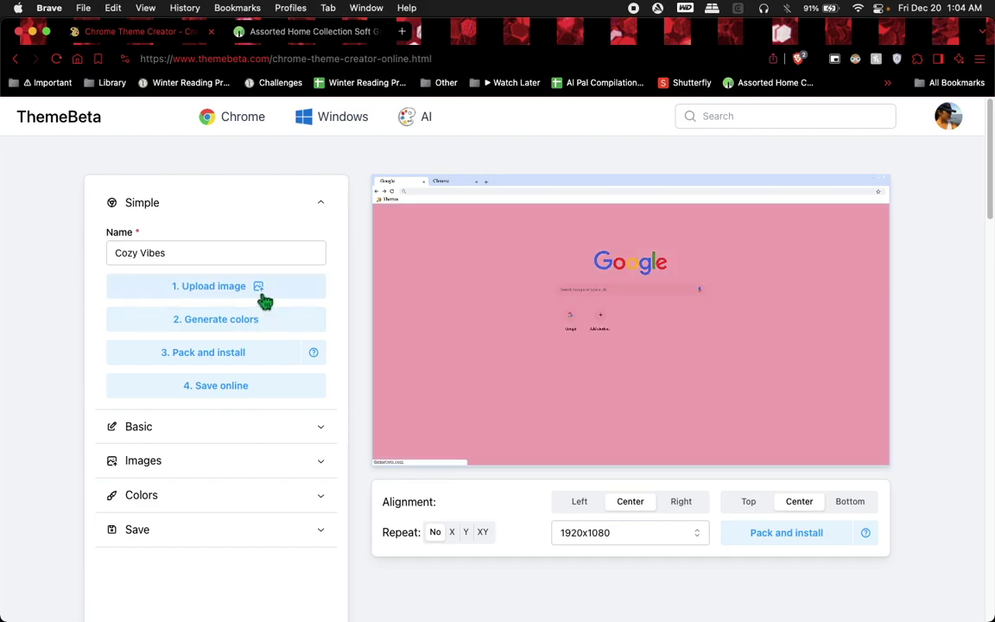
Upload "Screen Shot 2024-12-20 at 12.38.28 AM" from the Desktop as the theme image and generate colors from it.
click(265, 300)
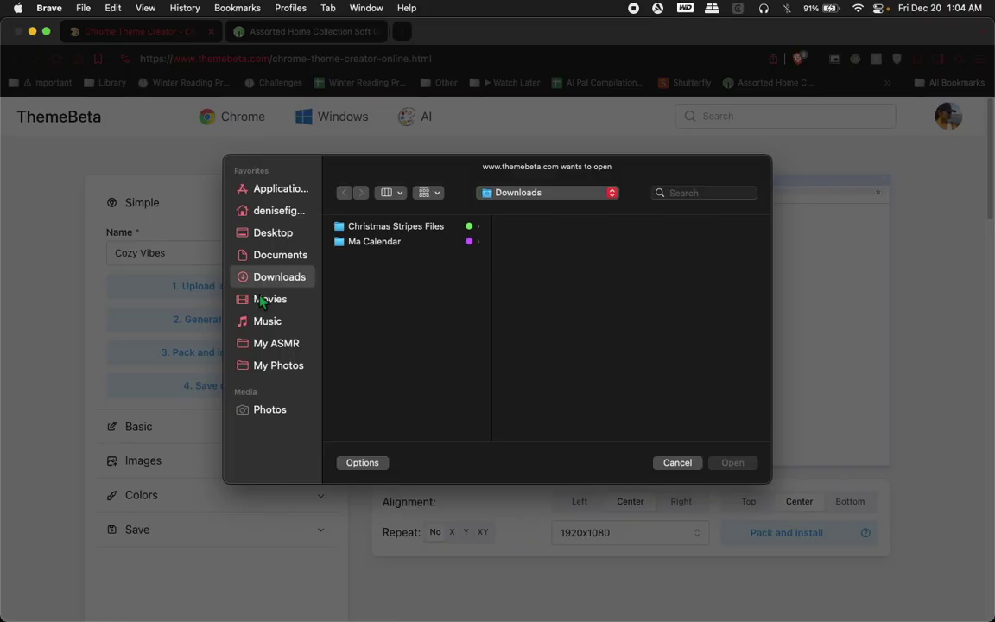
click(273, 233)
click(411, 230)
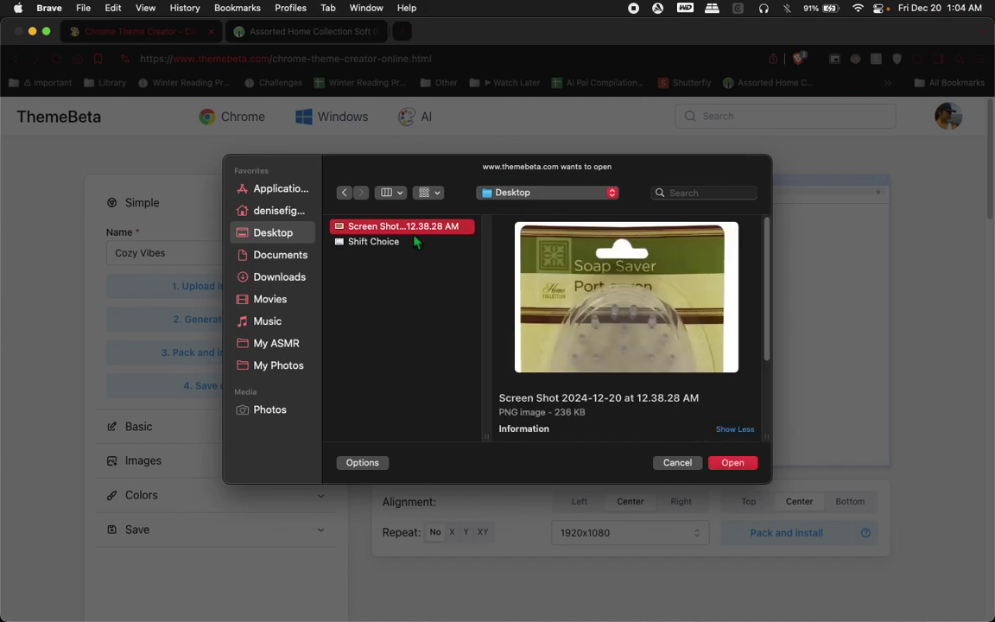
double_click(411, 230)
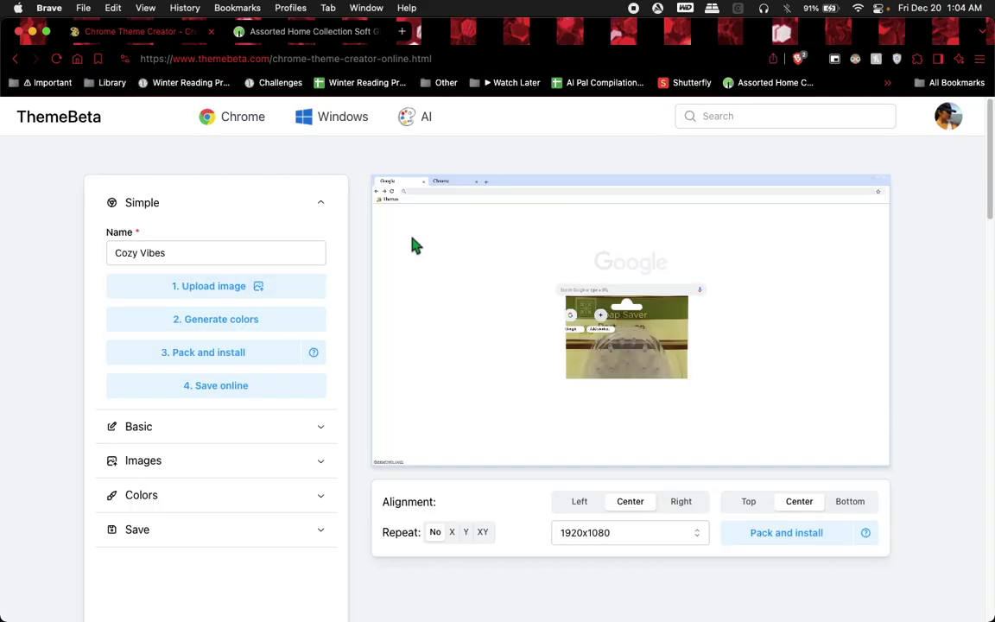
click(221, 326)
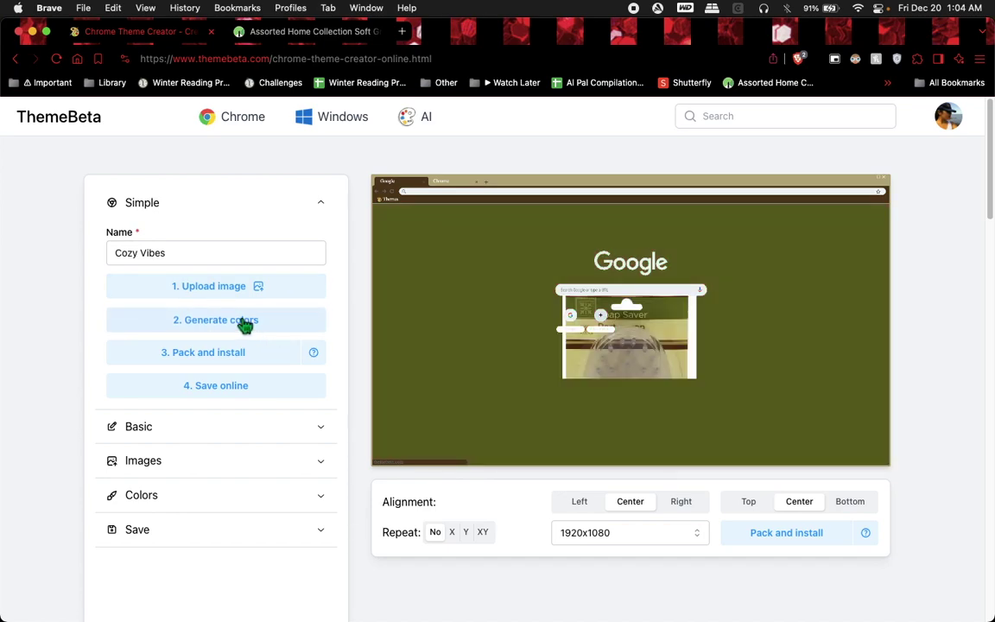
Cancel a second image upload and reload the theme creator to discard the trial theme.
click(233, 292)
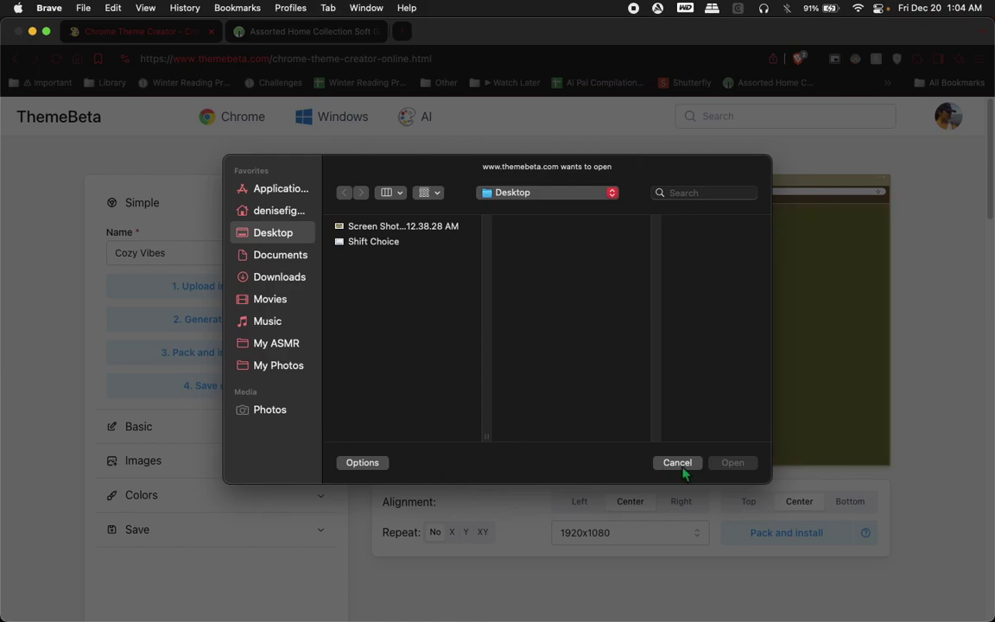
click(682, 466)
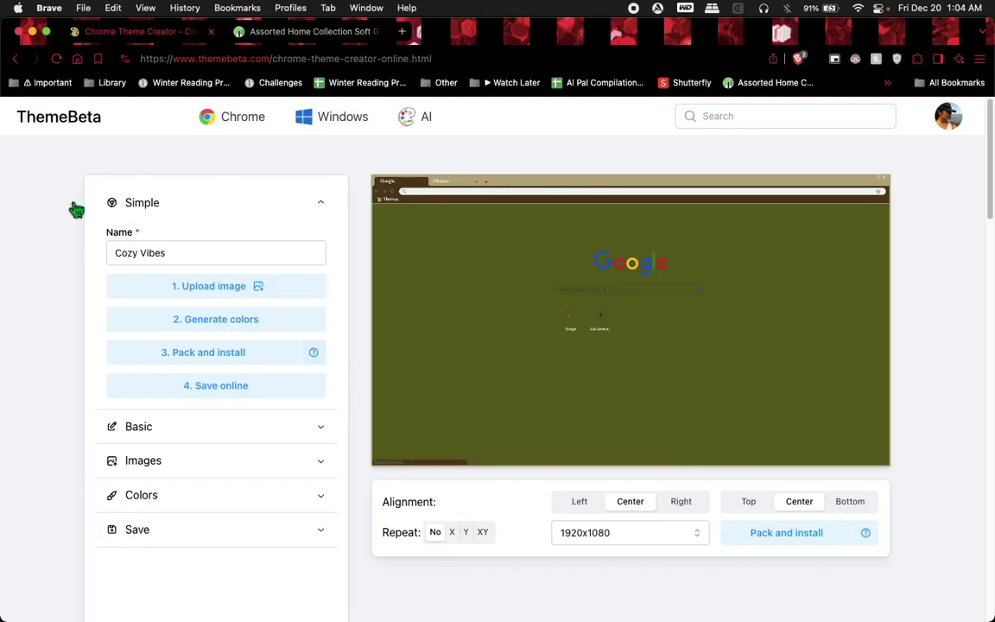
click(56, 58)
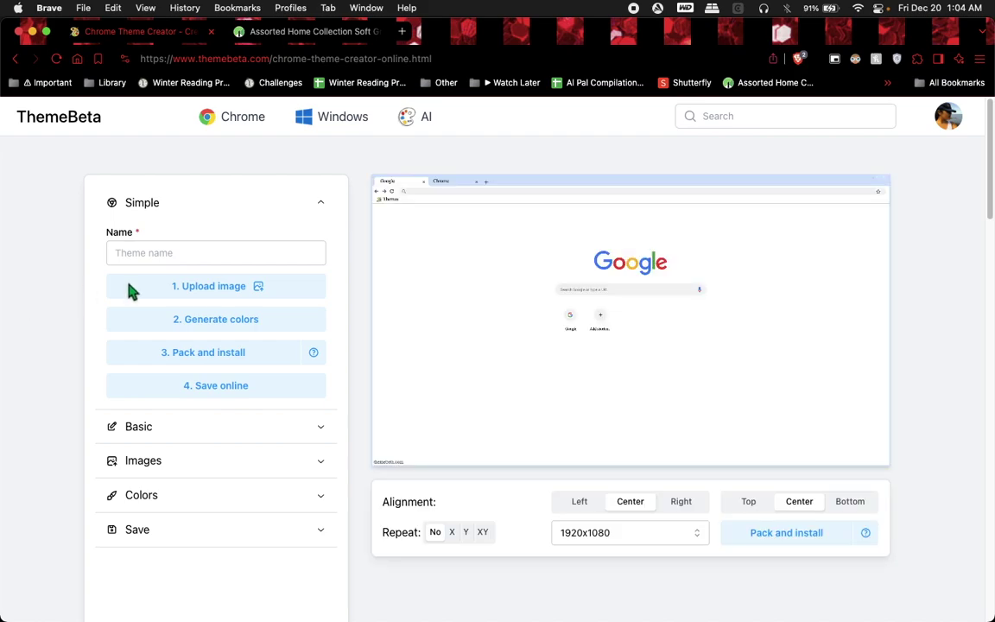
Name the theme "Cozy Vibes" and expand the Basic settings section in place of Simple.
click(174, 253)
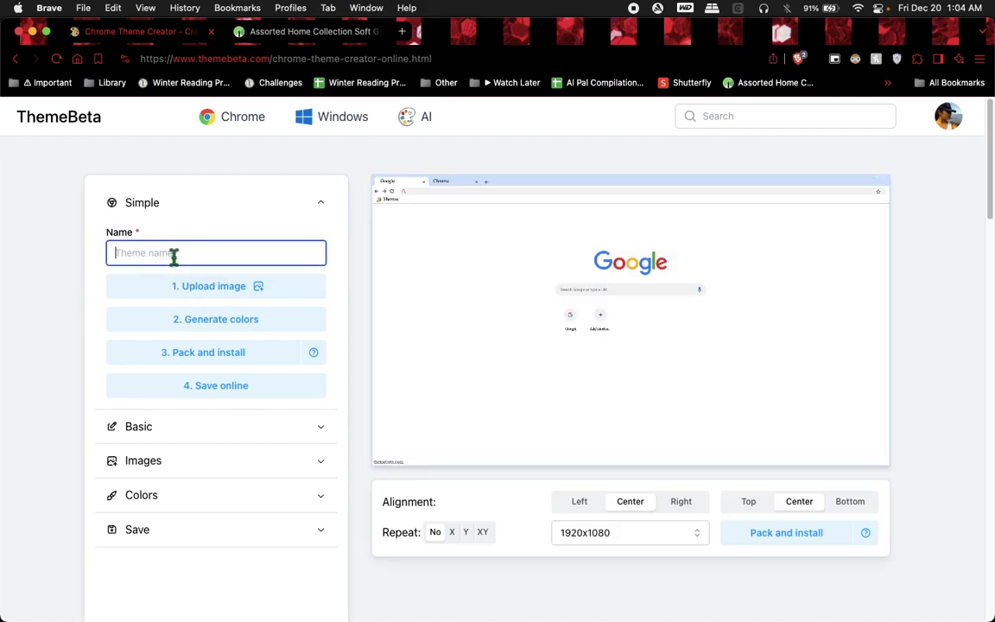
text(Cozy Vibes)
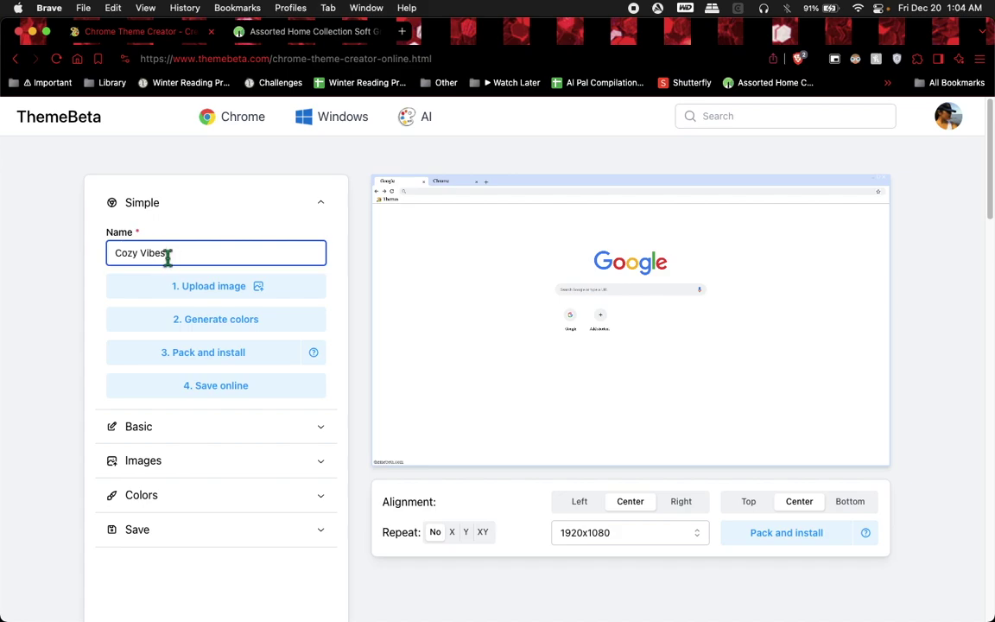
click(326, 208)
click(326, 208)
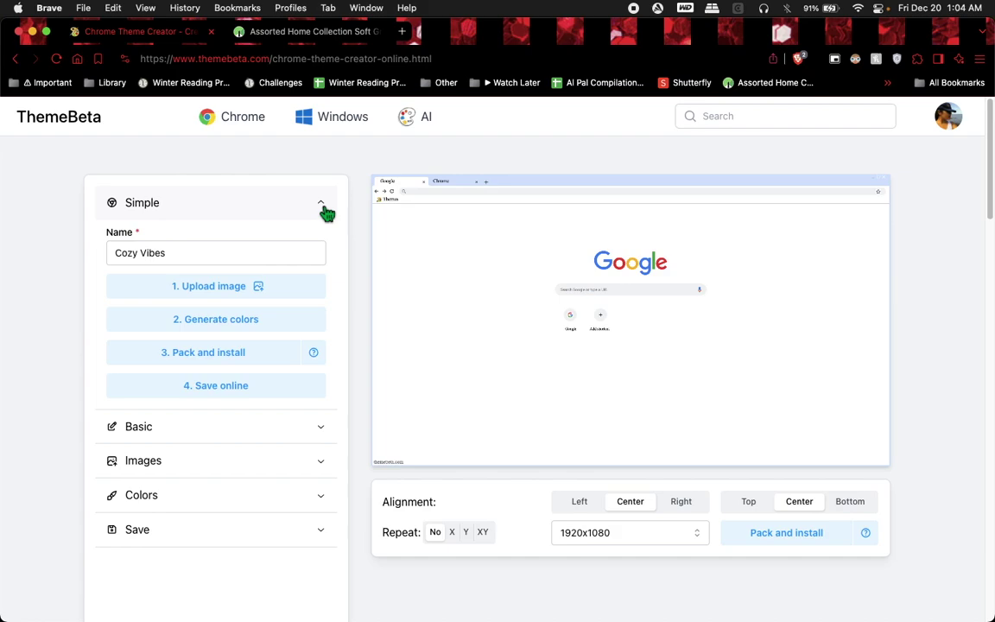
click(325, 211)
click(288, 256)
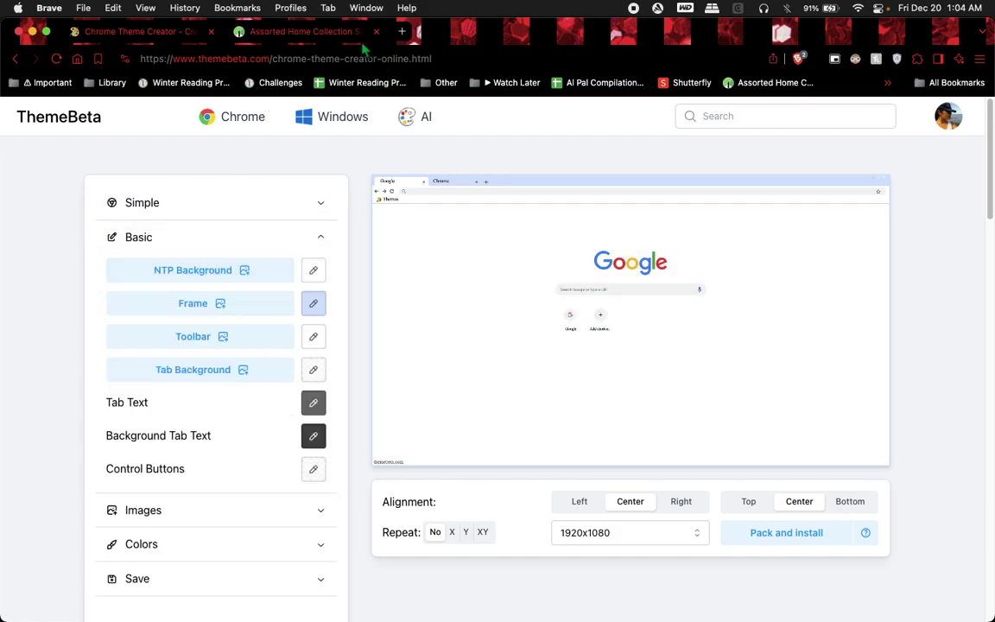
Revisit the soap saver product page and open Photopea and Google Keep in separate new tabs.
click(335, 33)
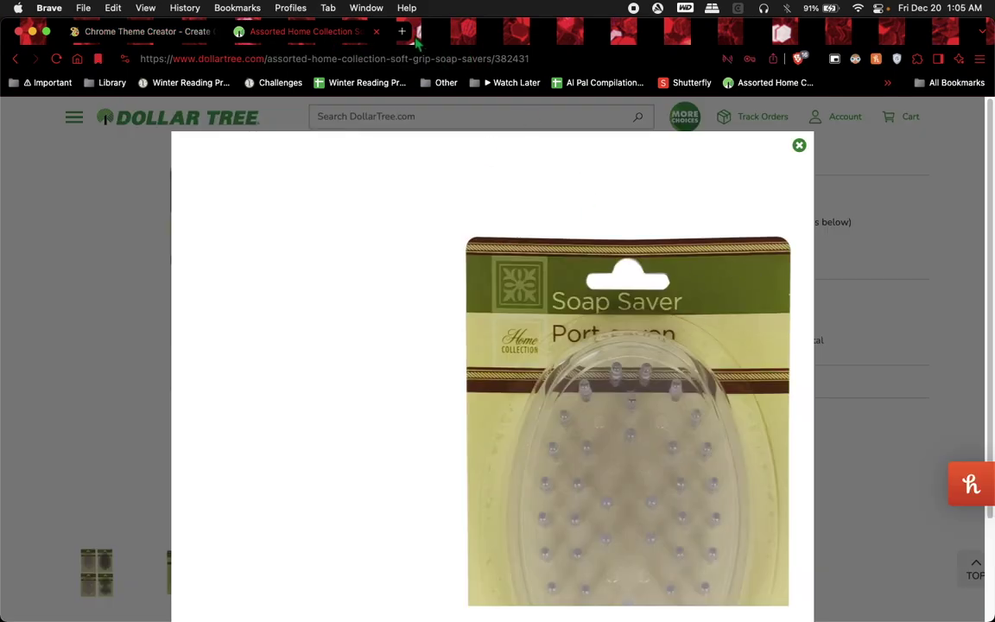
key(super+t)
click(935, 87)
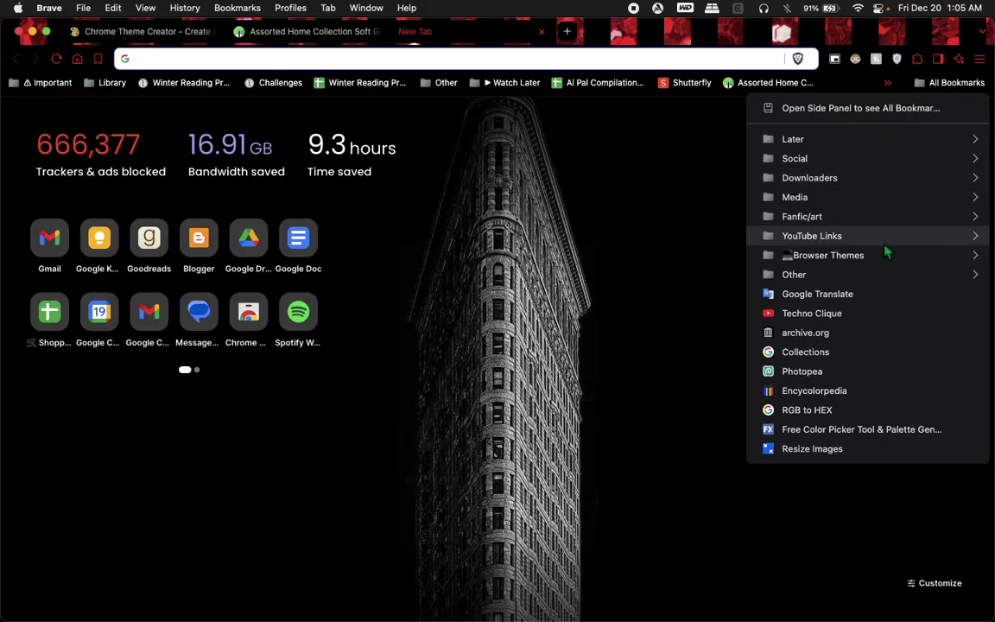
click(820, 371)
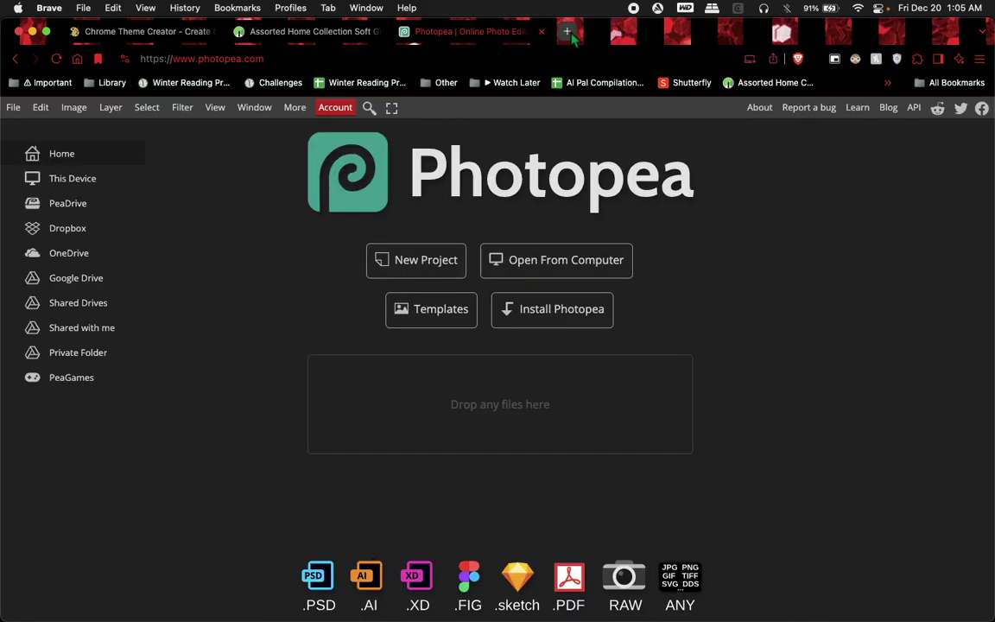
key(super+t)
click(99, 238)
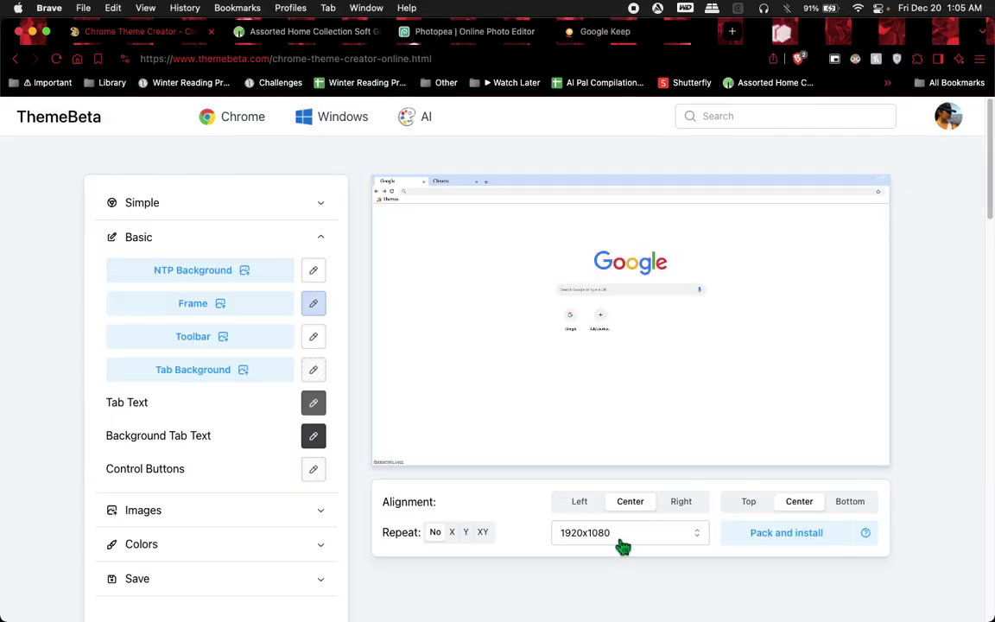
Set the preview resolution in the ThemeBeta theme creator to 1440x900.
click(621, 540)
scroll(622, 432, down, 2)
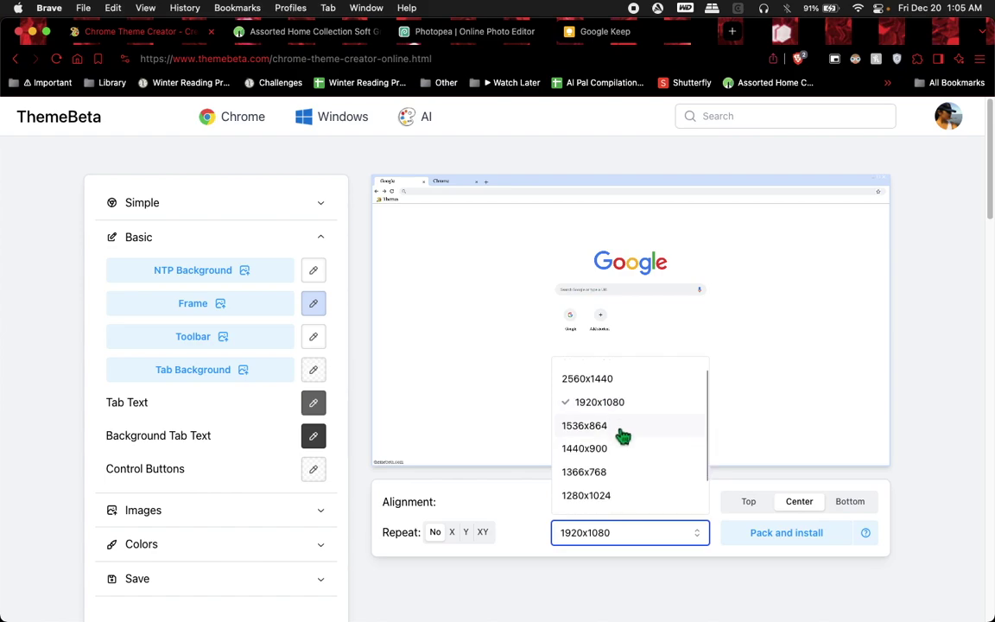
scroll(623, 437, up, 2)
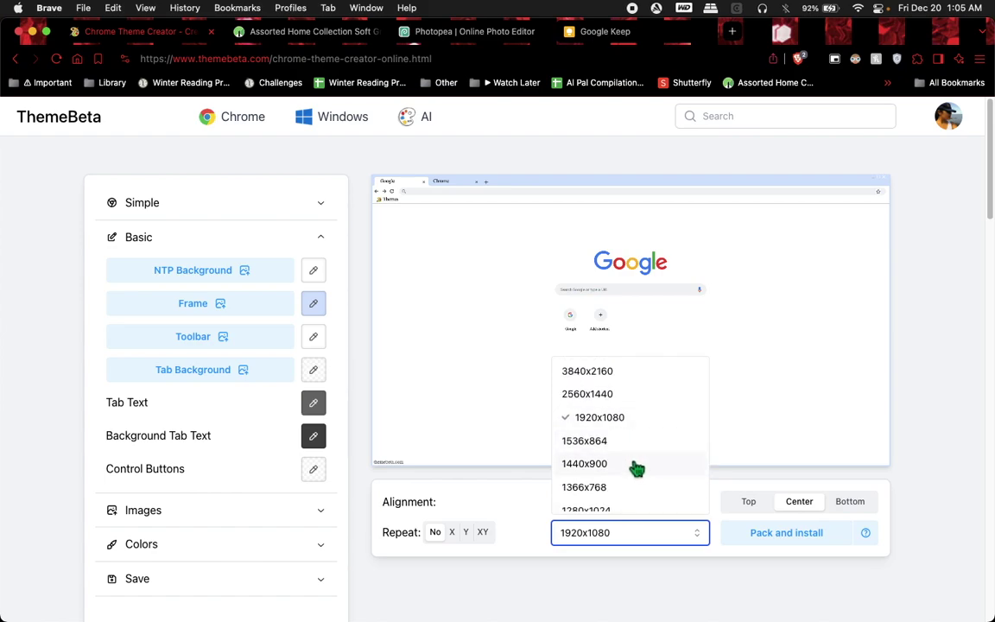
scroll(636, 467, down, 3)
scroll(634, 471, up, 1)
scroll(635, 469, up, 2)
click(584, 467)
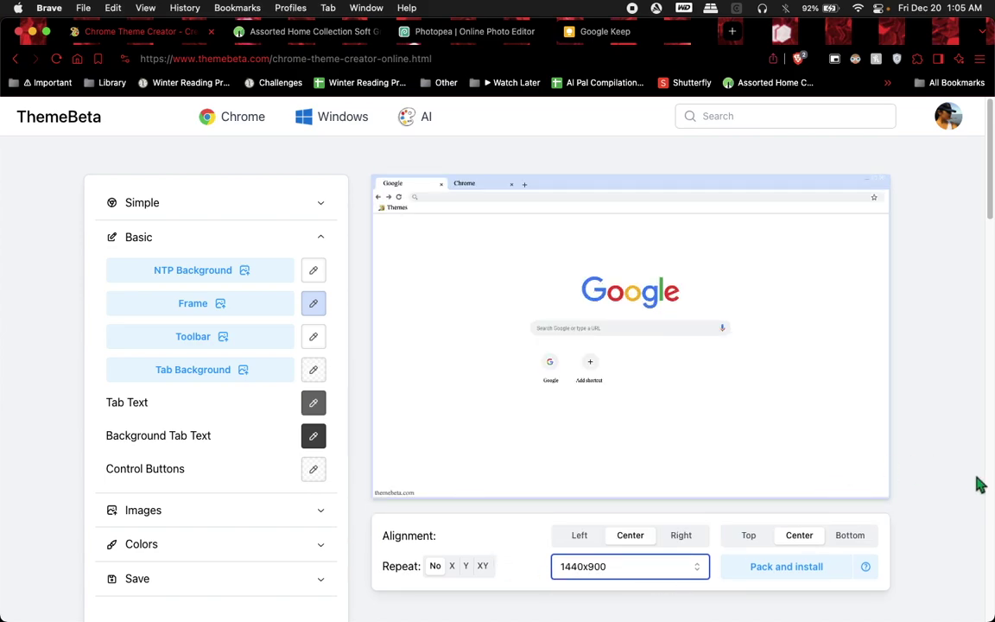
Open the Google Keep note "Theme Beta Recommended Size For Each Image" and compare its NTP Background size with the theme creator's resolution.
click(596, 31)
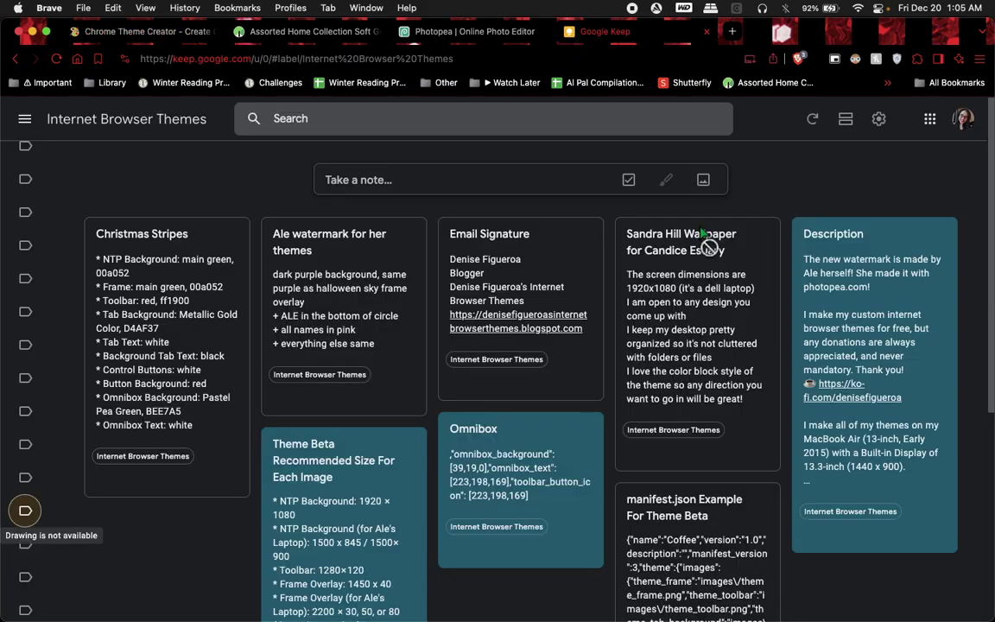
click(328, 453)
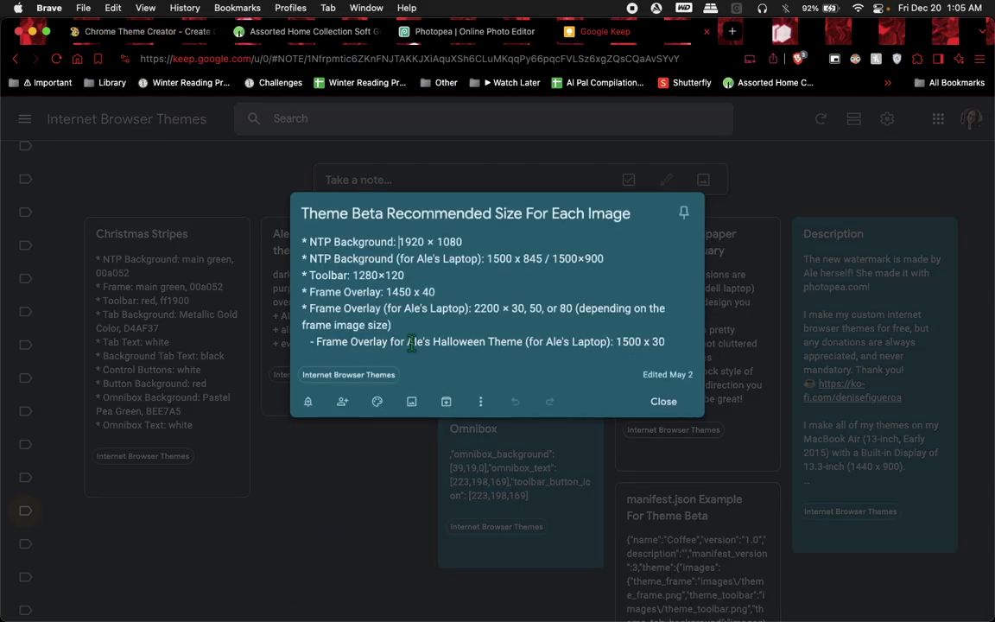
double_click(408, 243)
triple_click(408, 243)
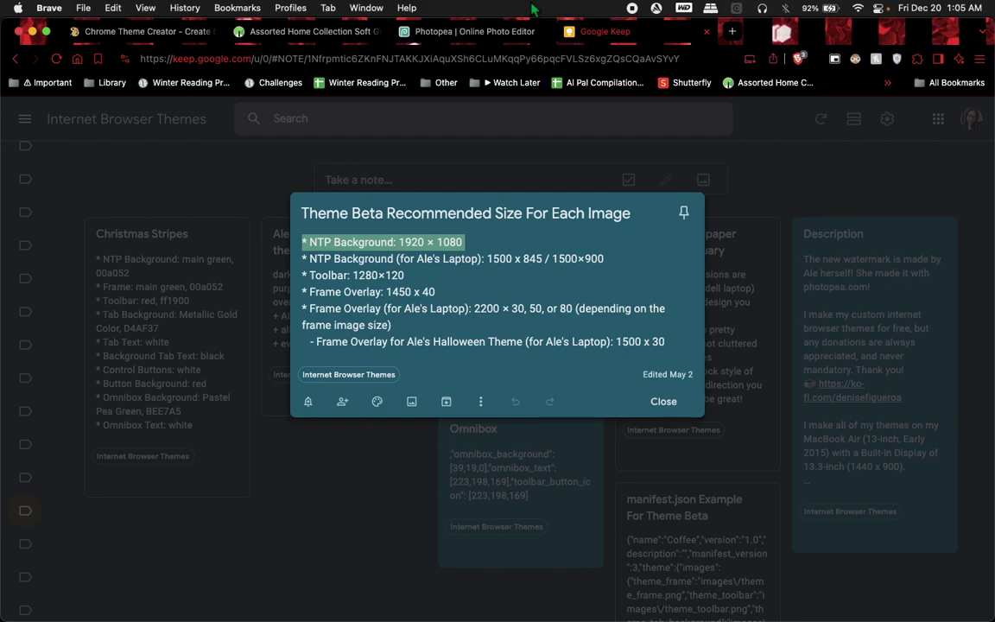
key(super+1)
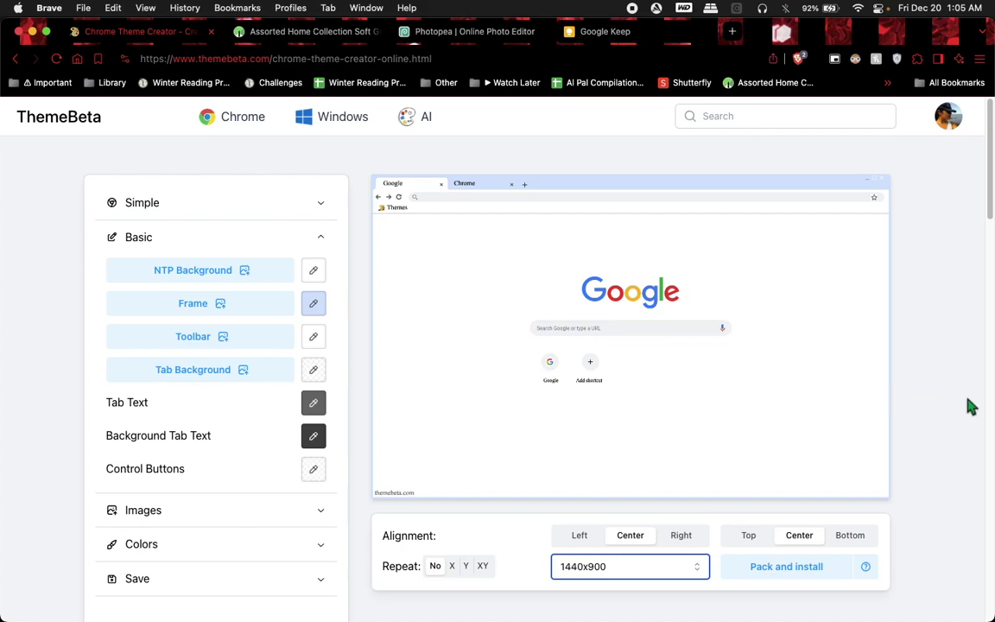
key(XF86MonBrightnessUp)
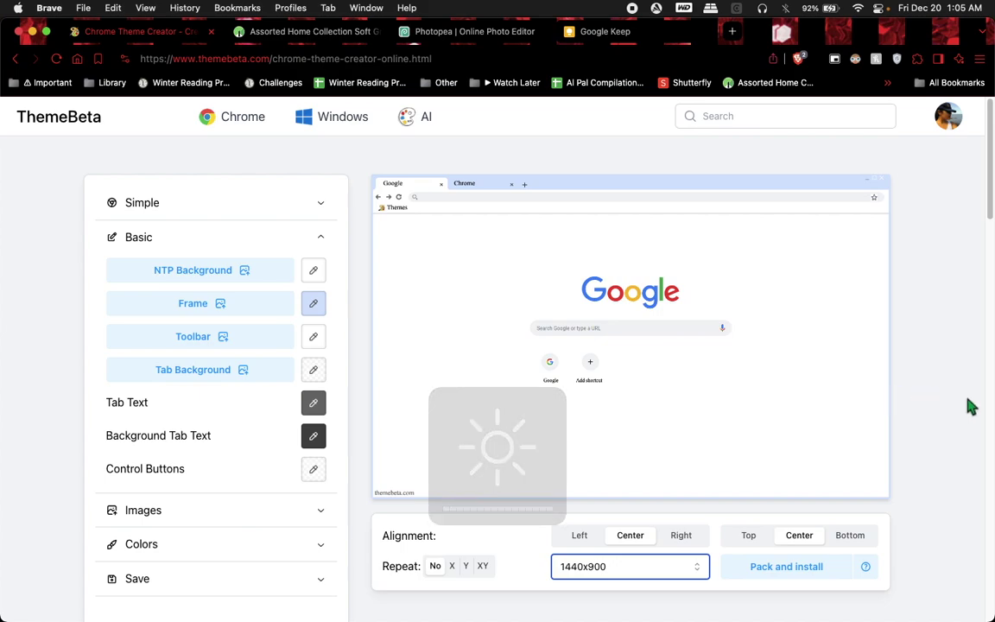
Append ", 1440" to the NTP Background line of the Google Keep size note, checking it against the theme creator's resolution.
click(642, 38)
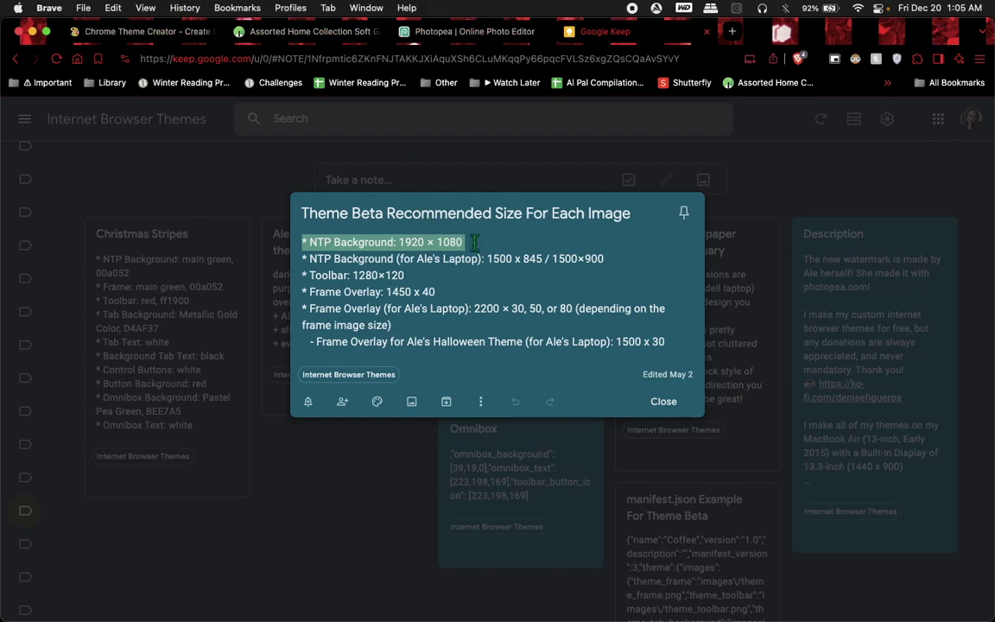
key(Right)
text(, 144)
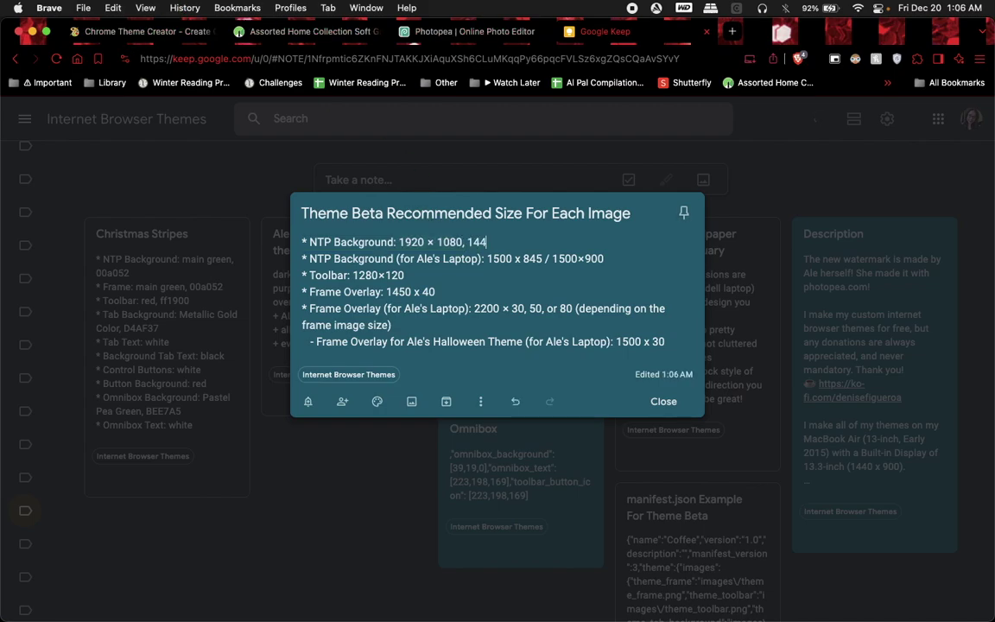
text(0)
click(171, 33)
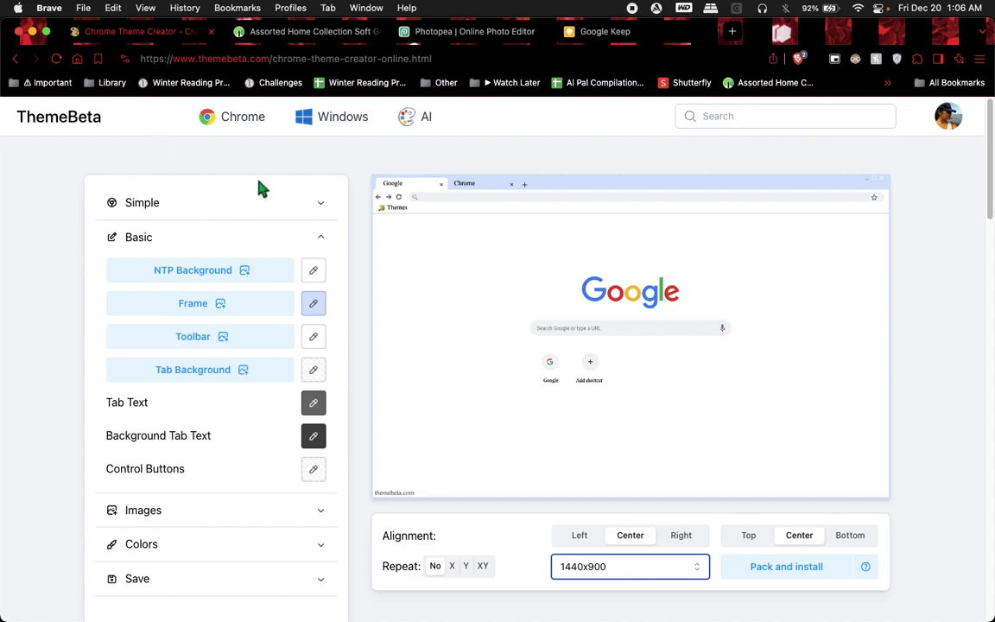
click(581, 33)
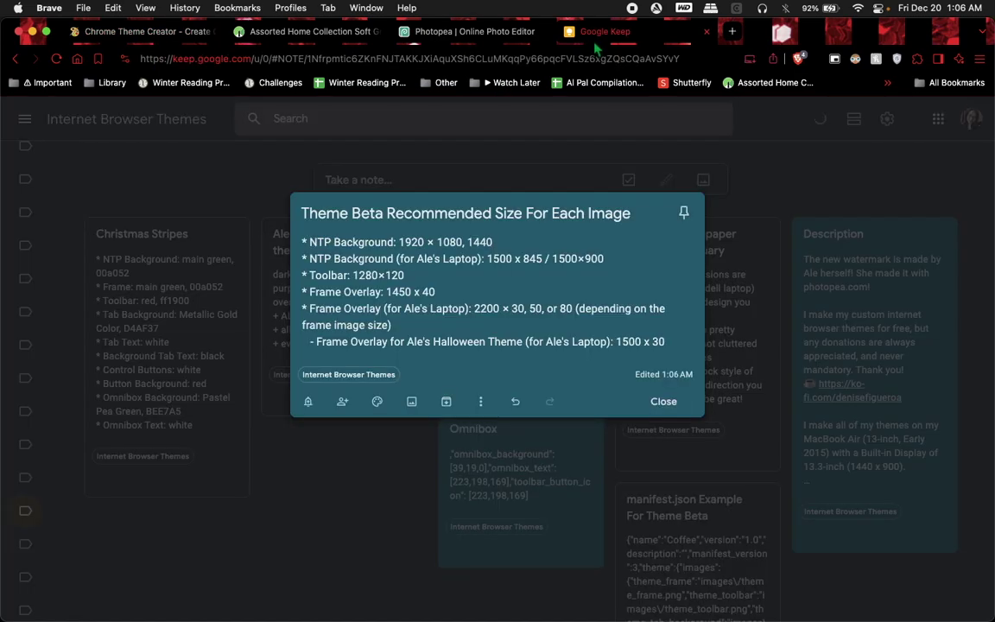
click(133, 33)
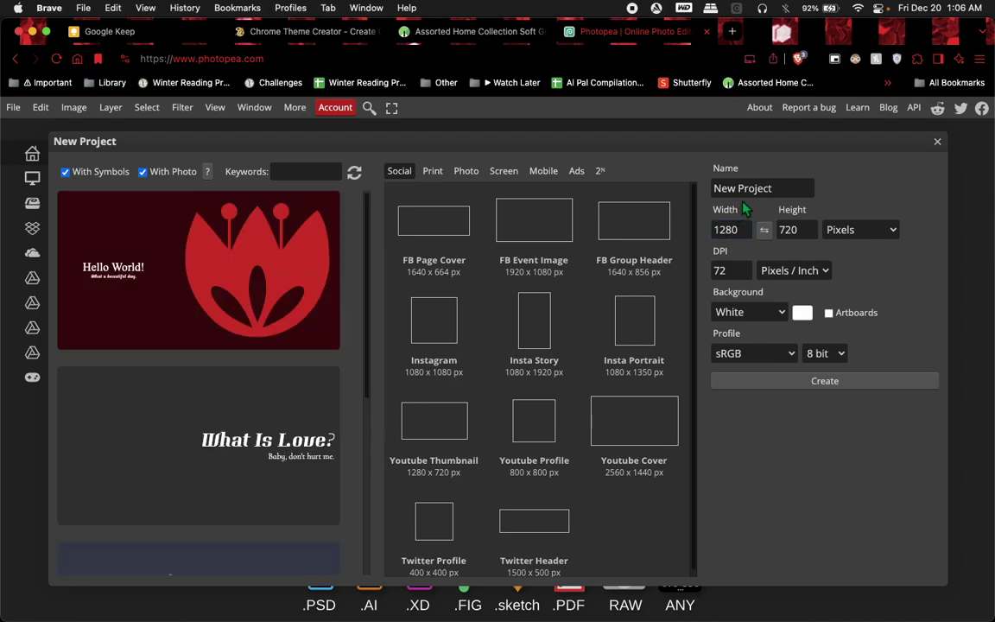
Create a Photopea project named "NTP Background" with a size of 1440 by 900 pixels.
triple_click(742, 196)
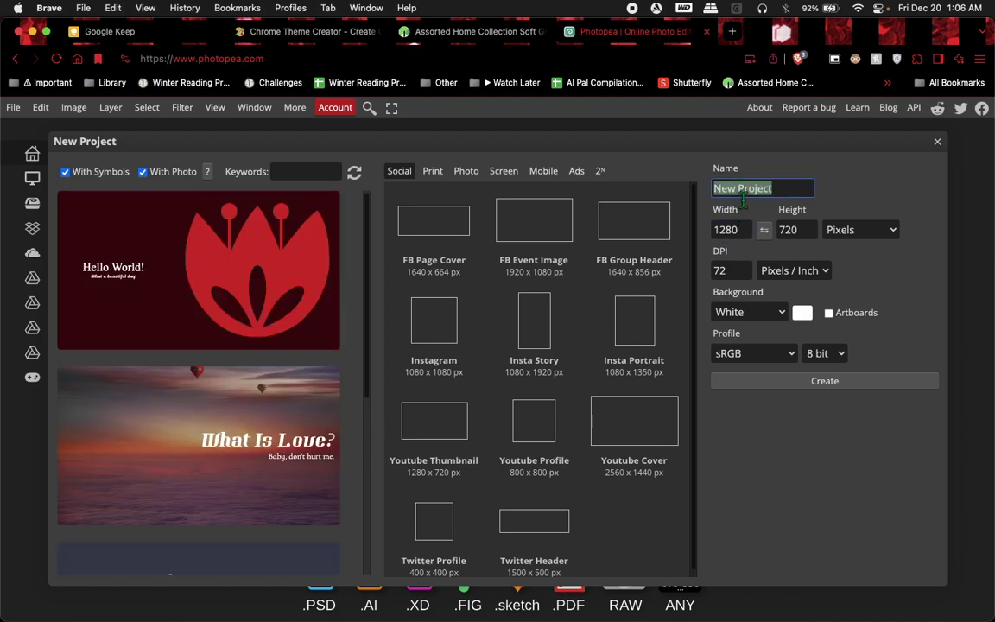
text(NTP Background)
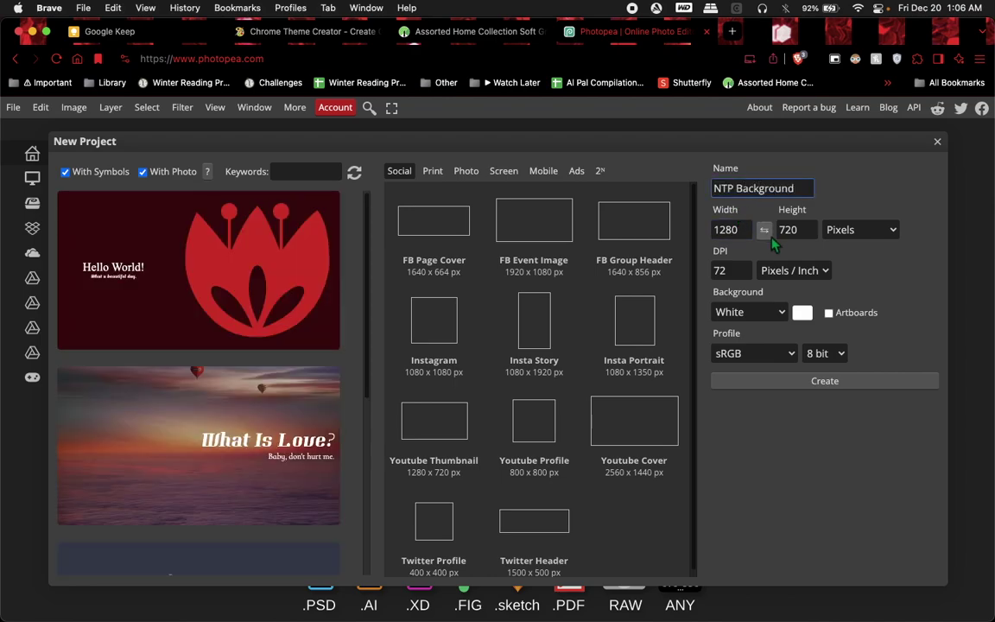
key(Tab)
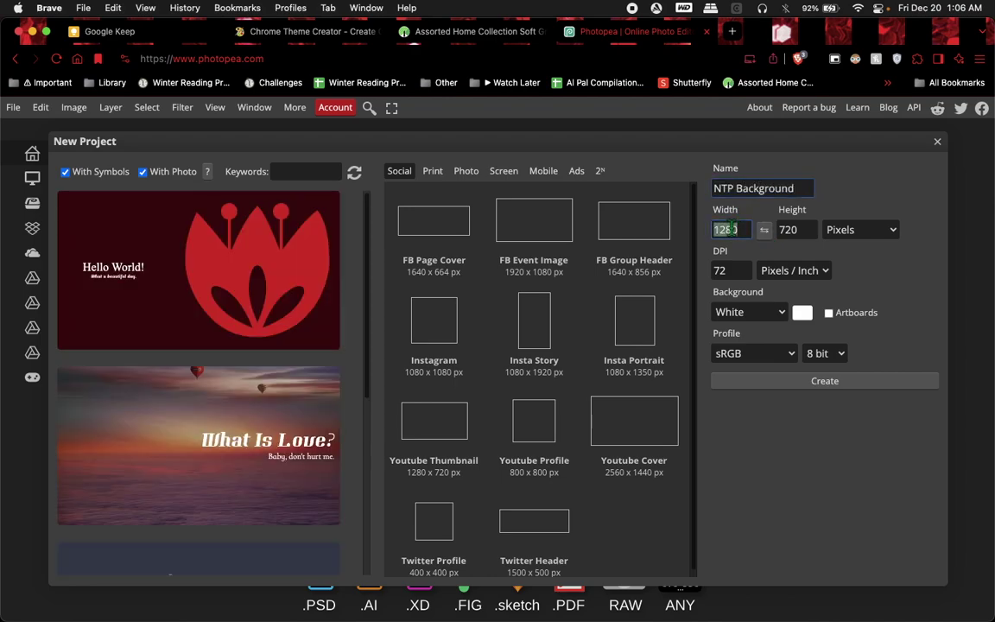
text(144)
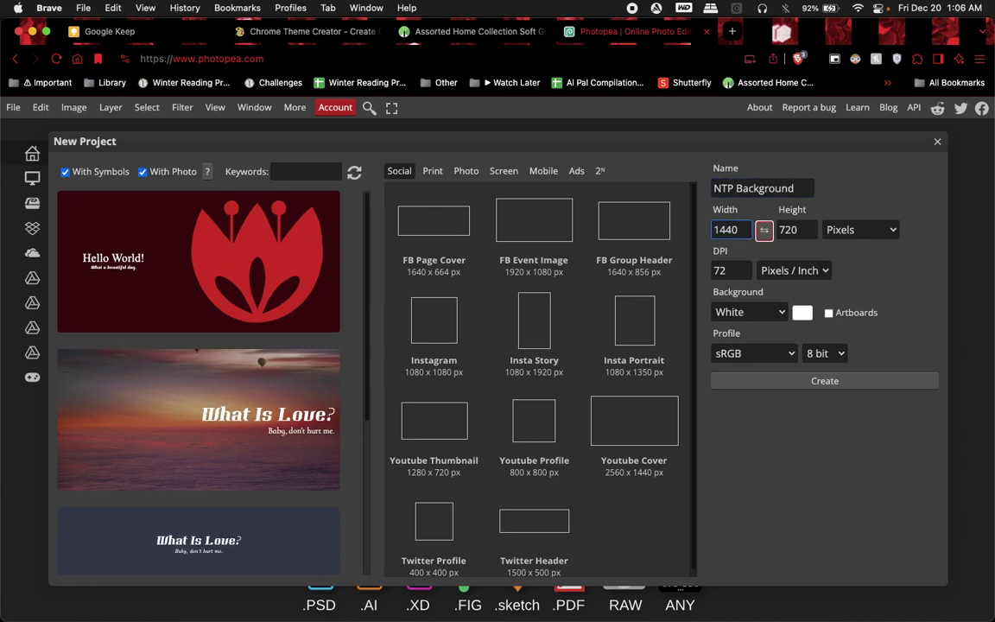
click(799, 231)
text(900)
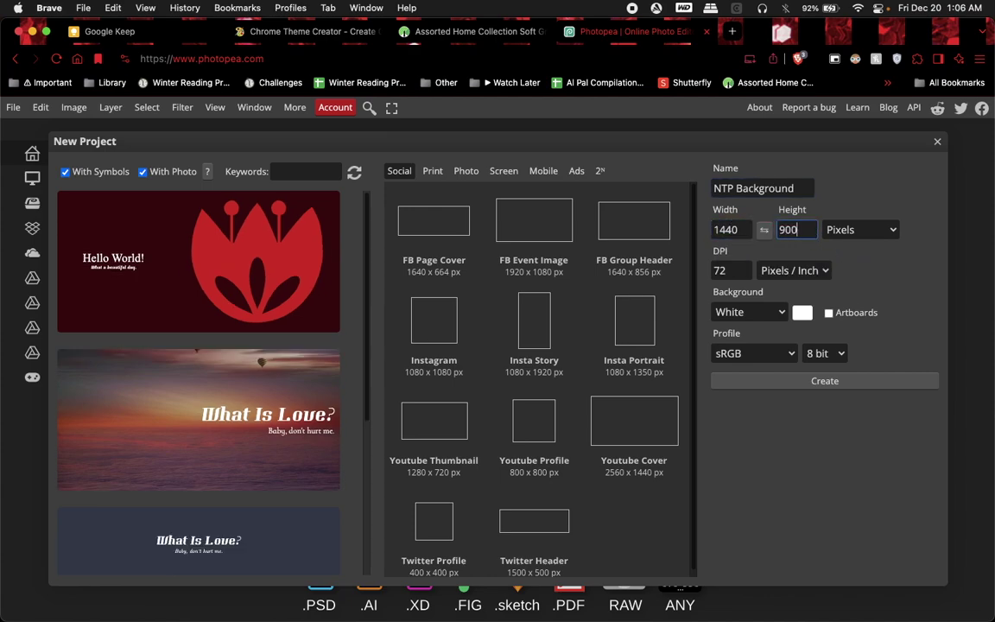
click(793, 384)
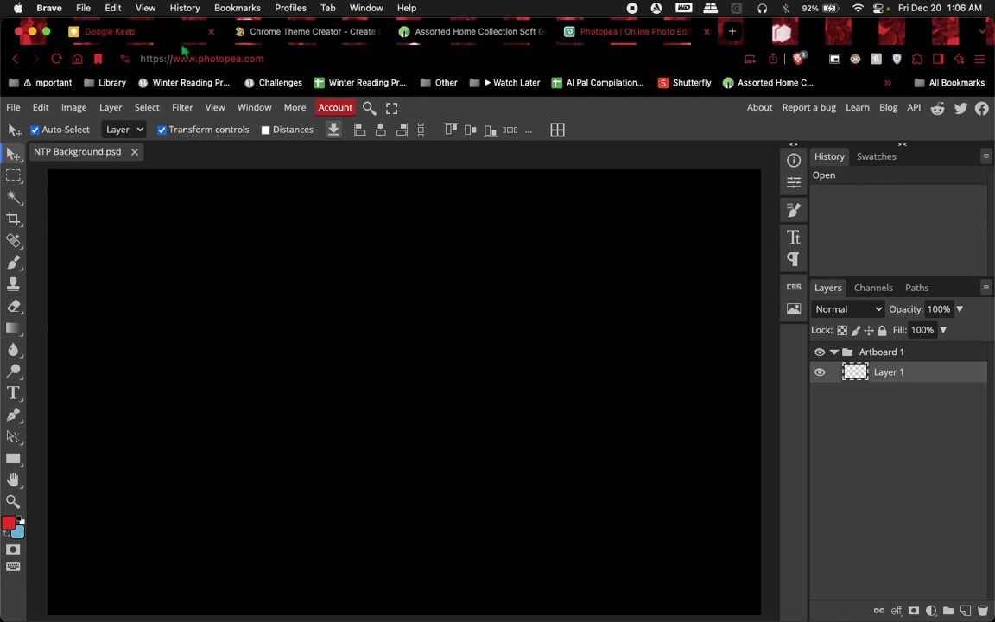
Place the Desktop screenshot of the soap saver packaging in the document and enlarge it to about 350% so it covers the canvas.
click(316, 581)
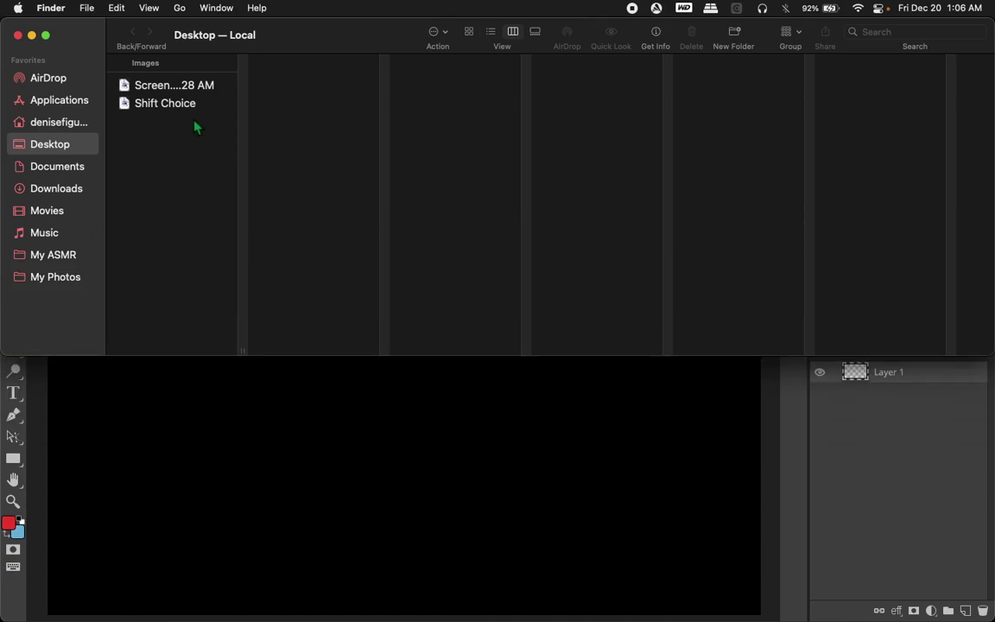
click(214, 87)
drag(216, 93, 237, 436)
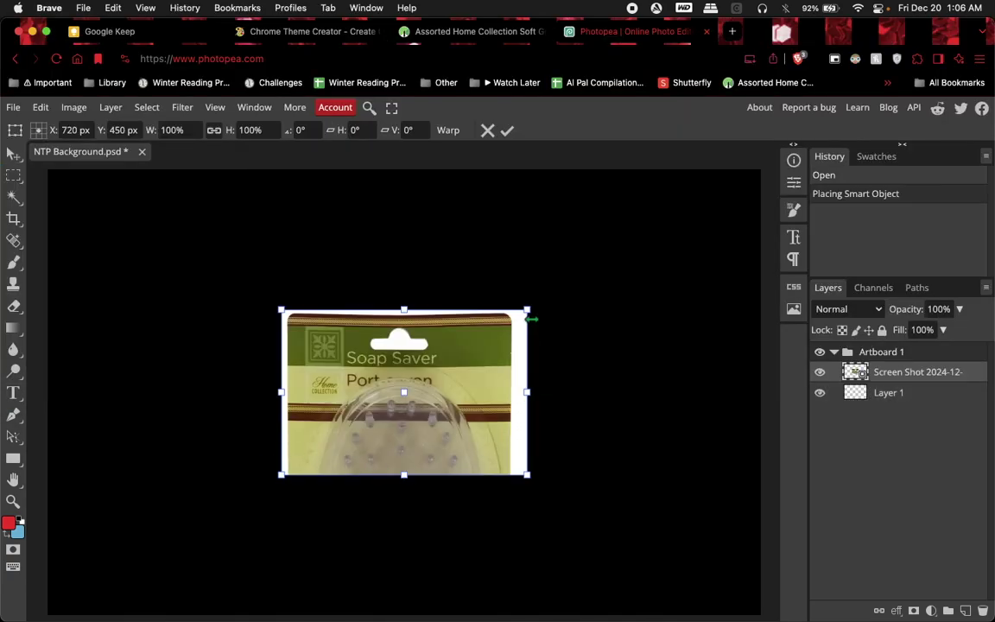
drag(529, 313, 877, 119)
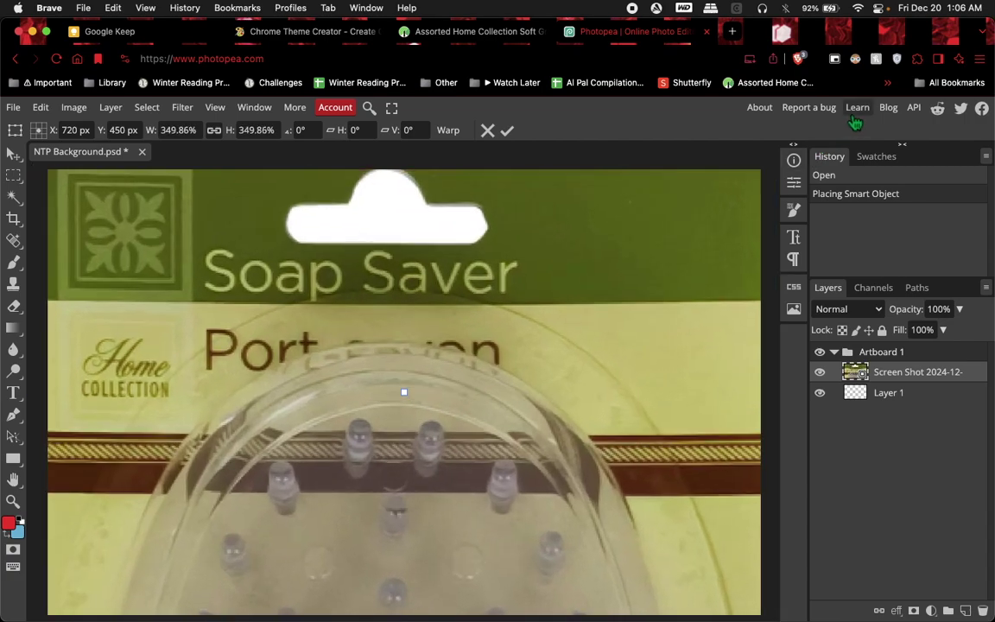
key(Return)
Set the foreground color to the packaging's pale yellow-green, ccc67b.
key(a)
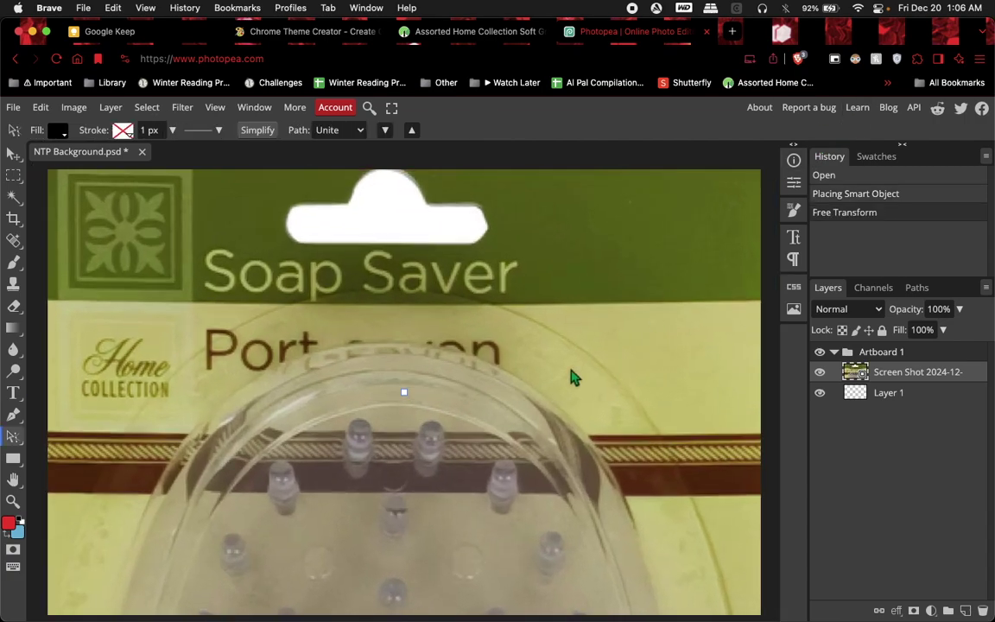
click(9, 523)
drag(336, 222, 872, 160)
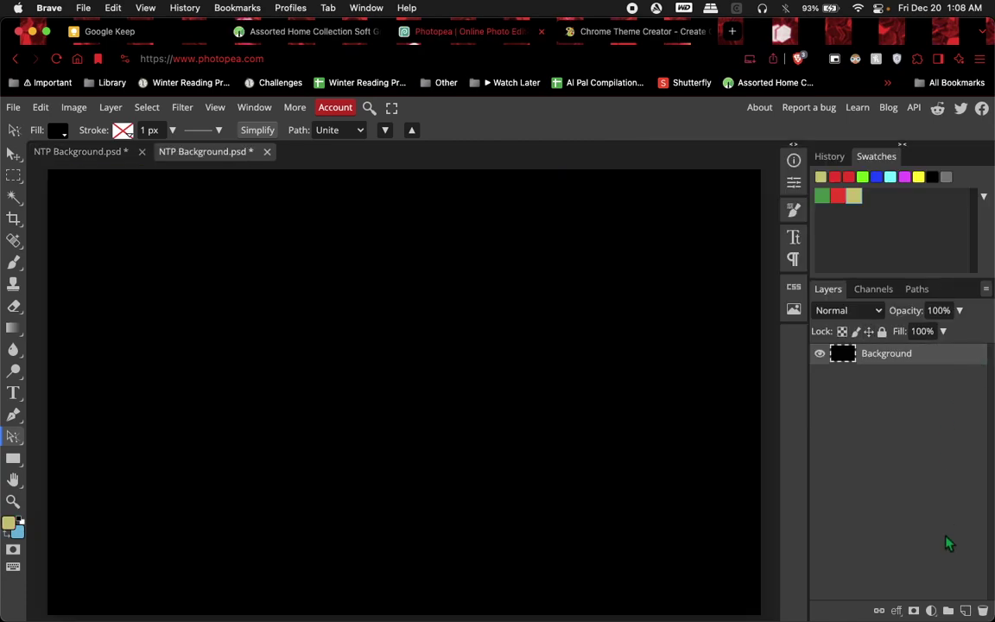
Add a ccc67b color fill layer to the second NTP Background document and close the one containing the screenshot.
click(930, 611)
click(893, 164)
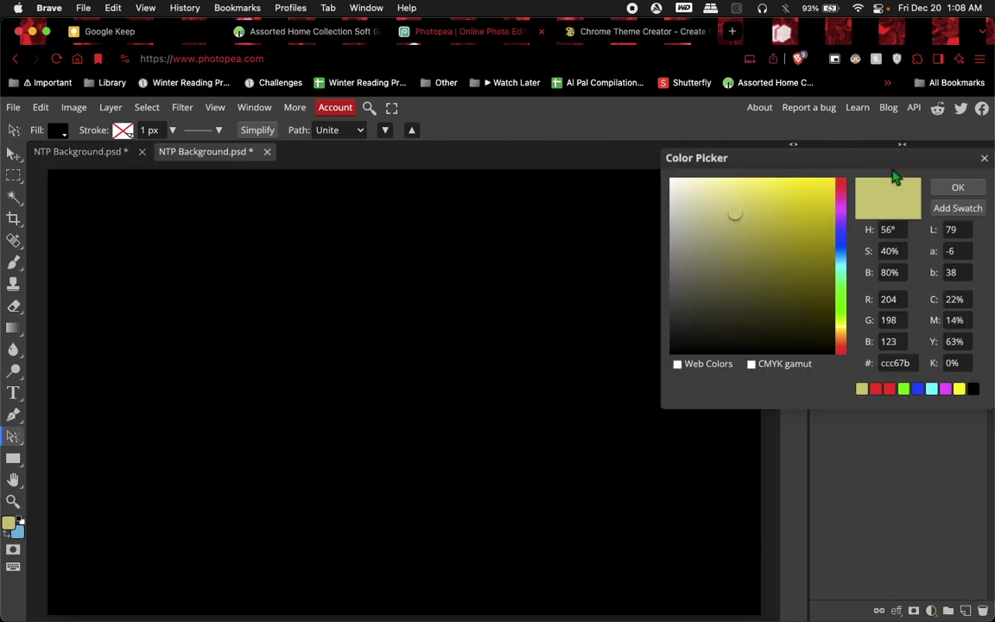
click(958, 187)
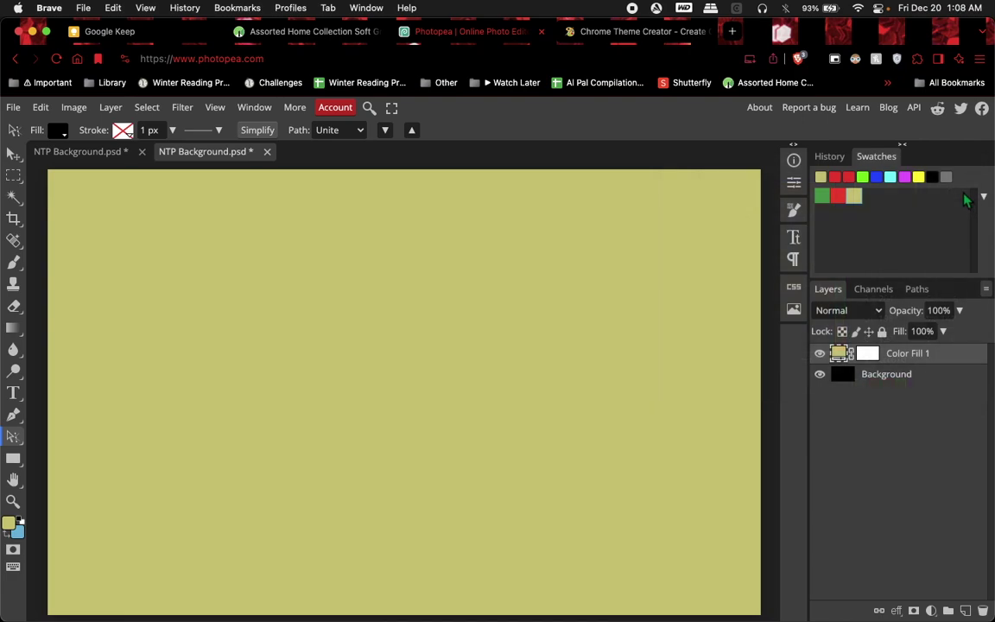
click(142, 152)
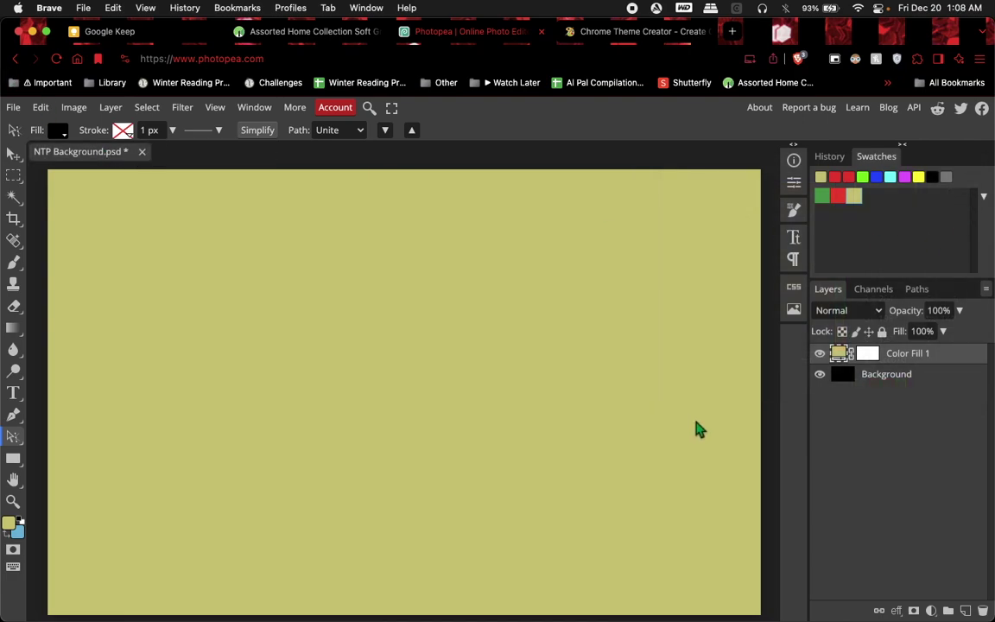
Export the filled canvas as a PNG named "NTP Background" to the Downloads folder.
click(8, 107)
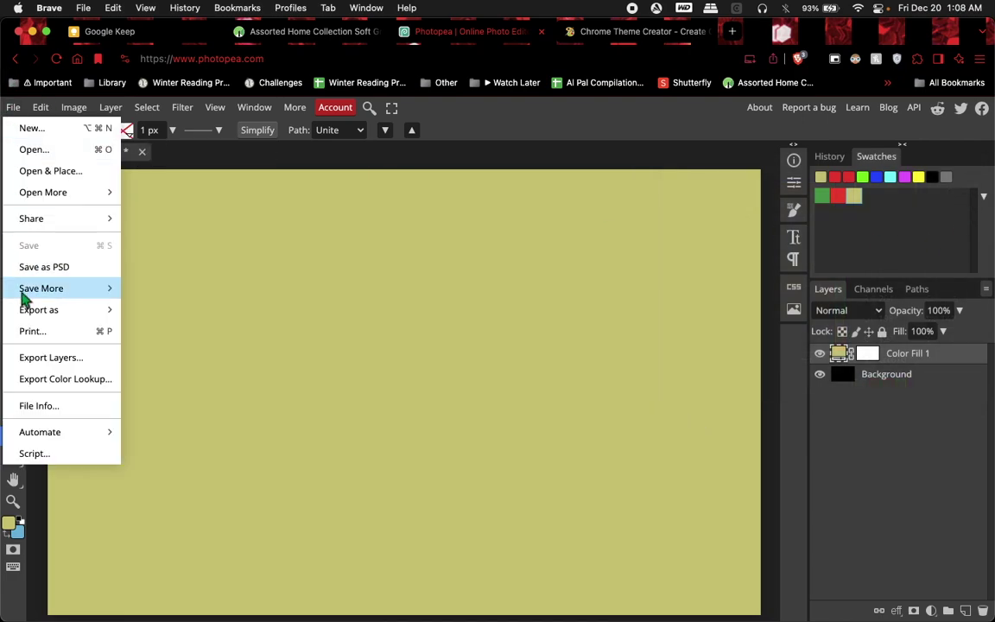
mouse_move(39, 309)
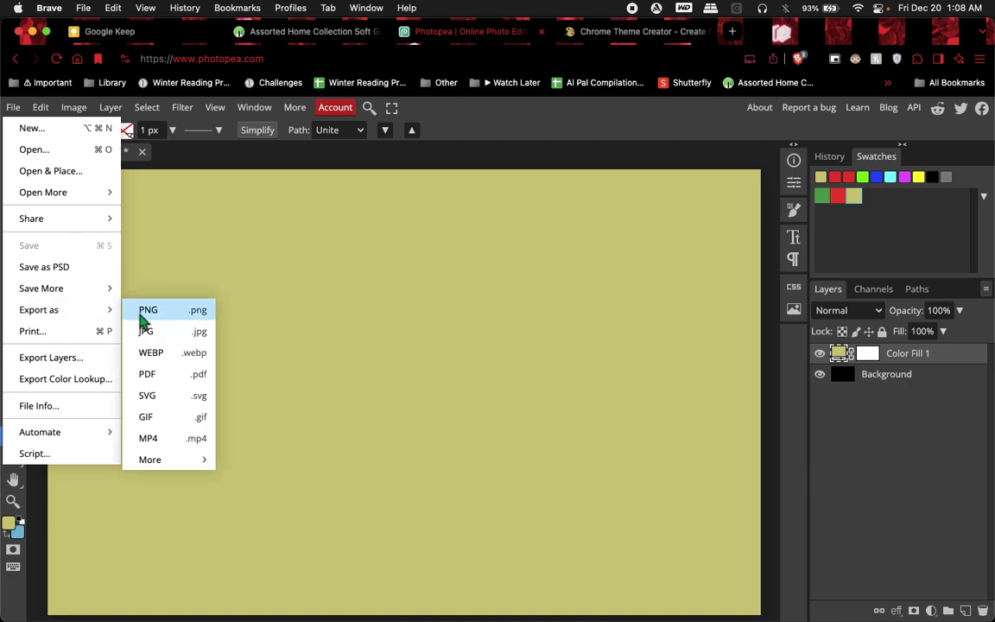
click(146, 311)
click(543, 367)
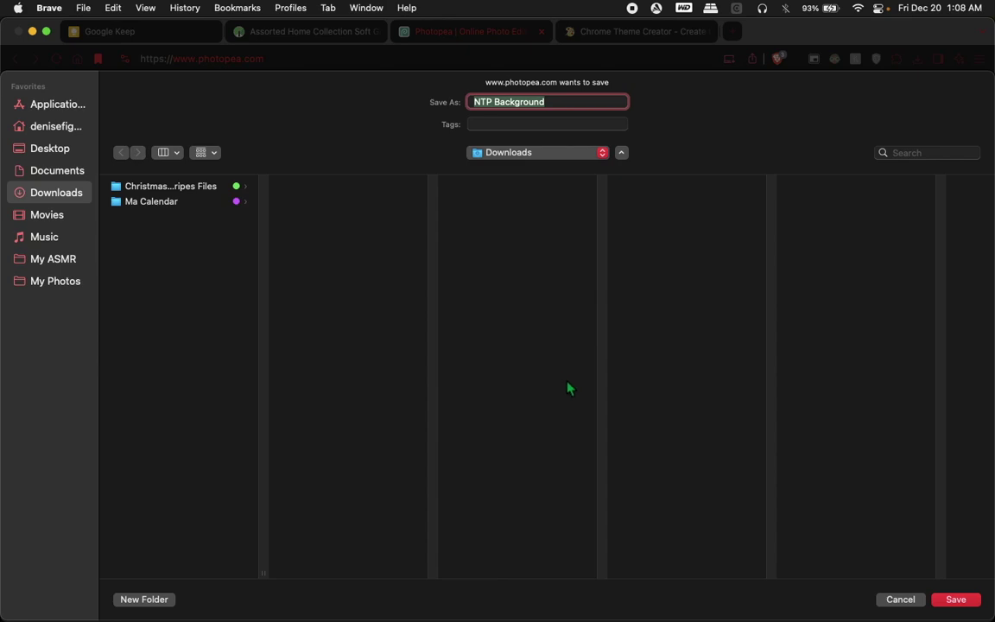
key(Return)
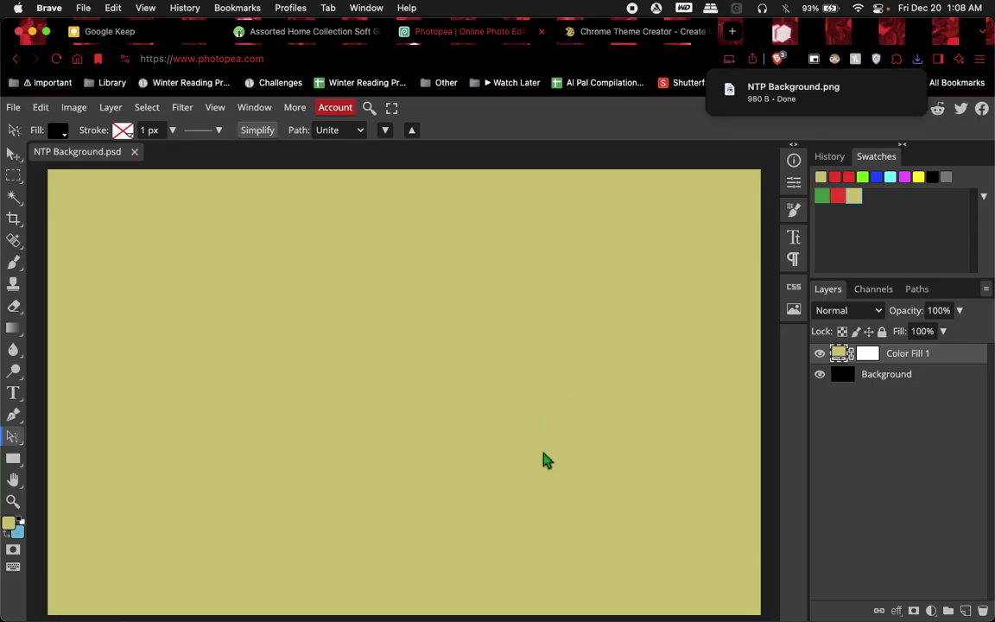
Switch to ThemeBeta, load "NTP Background" from the Downloads folder as the NTP Background image, and set its repeat to XY.
click(622, 34)
click(241, 281)
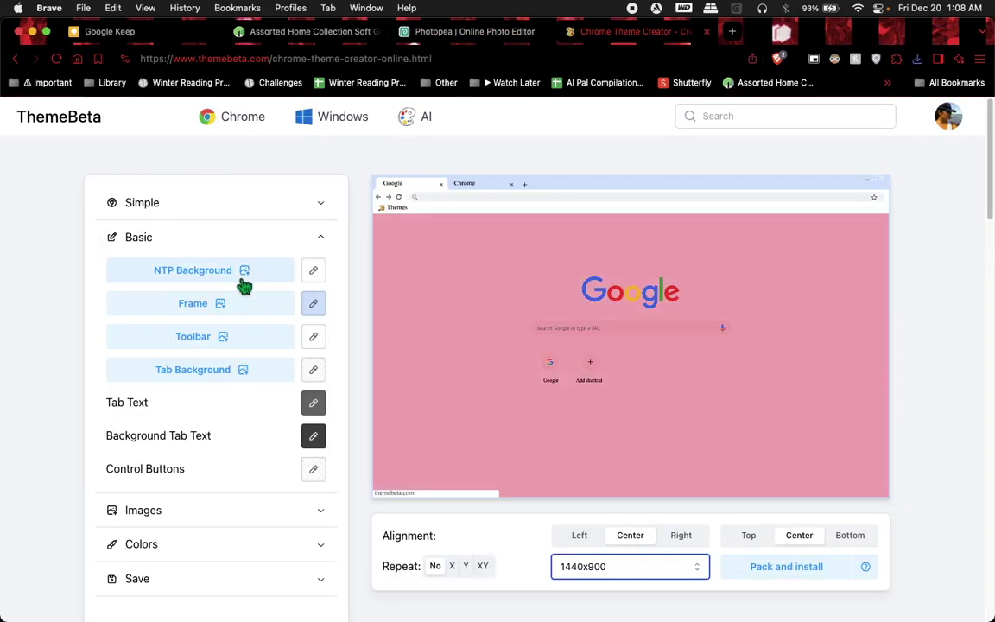
click(242, 281)
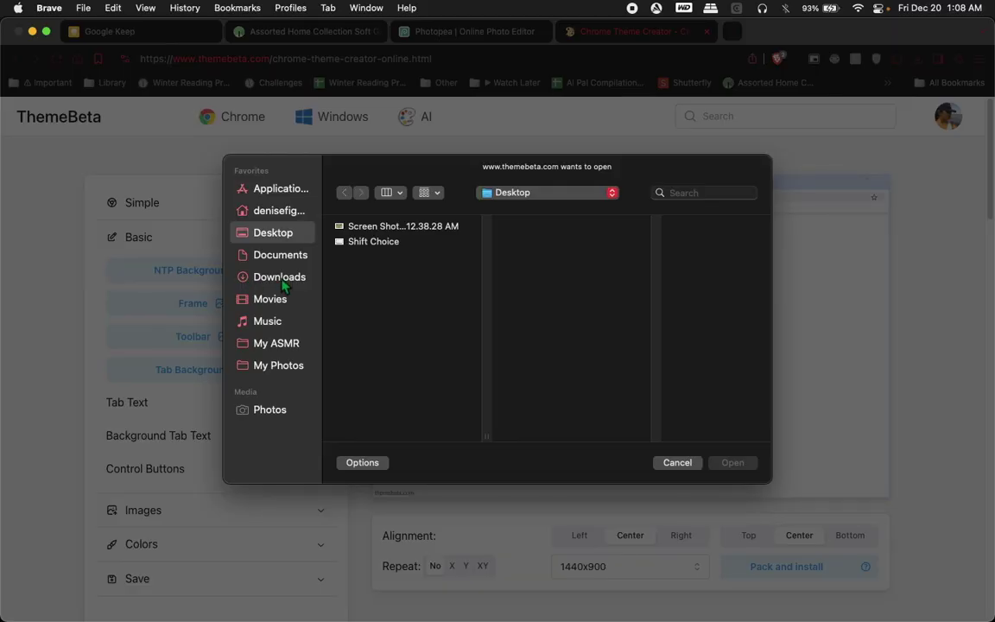
click(309, 278)
double_click(407, 262)
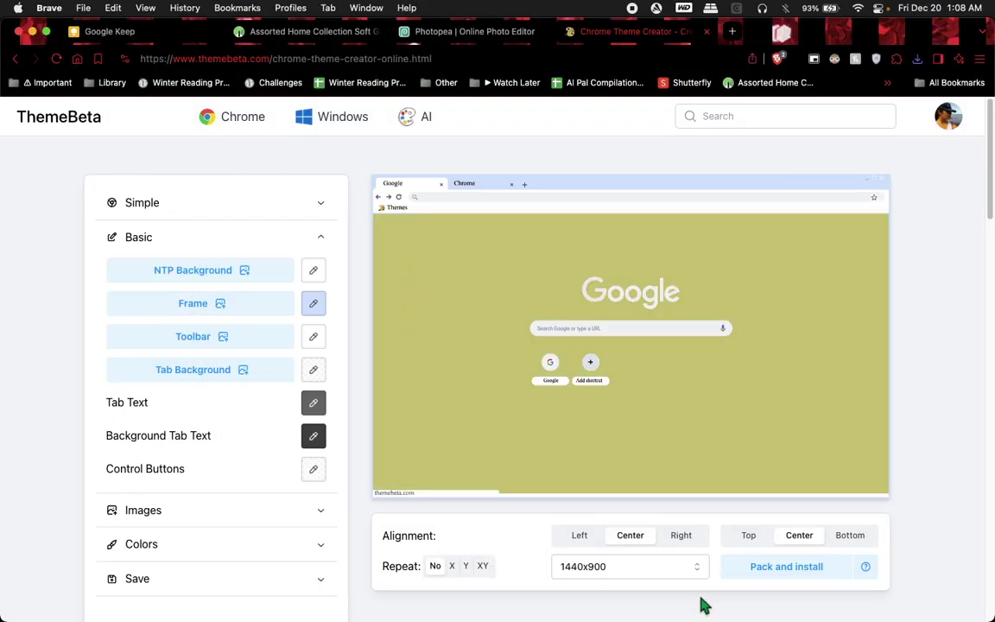
click(483, 567)
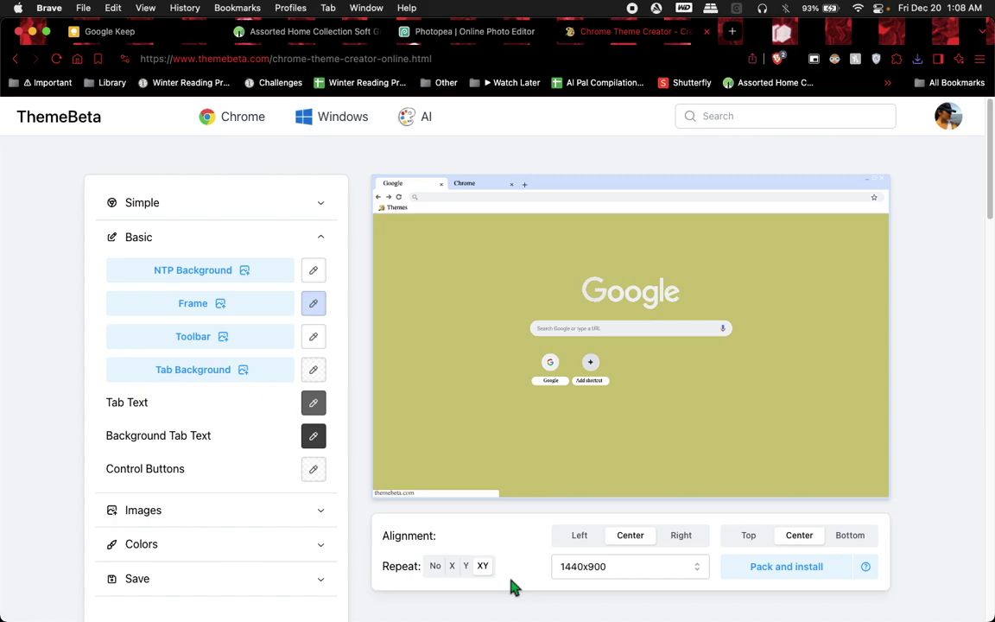
Try rgb(186, 50, 50) as the NTP Background color and clear the color again.
click(316, 273)
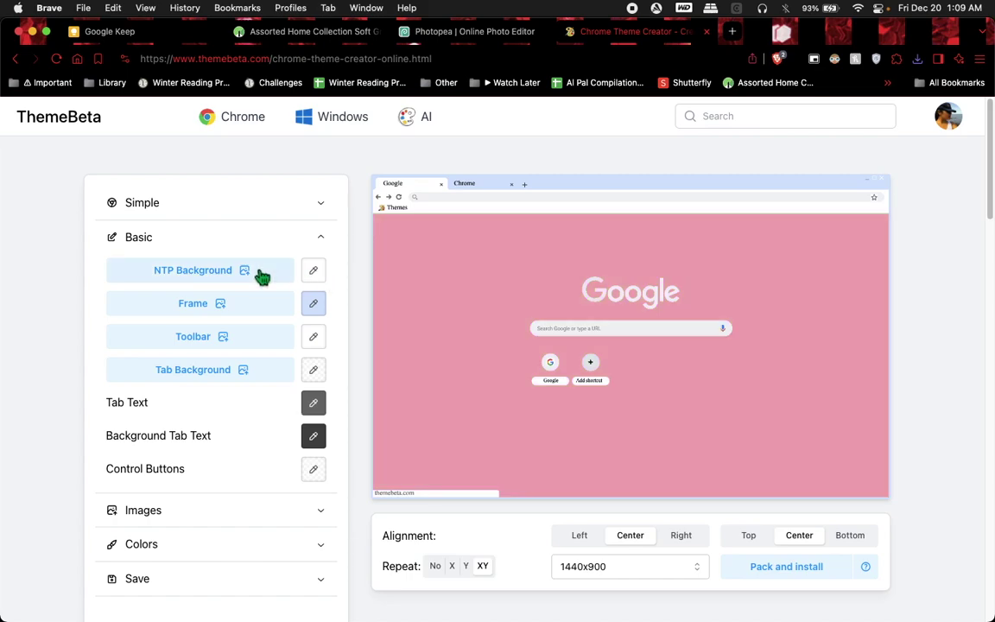
click(316, 273)
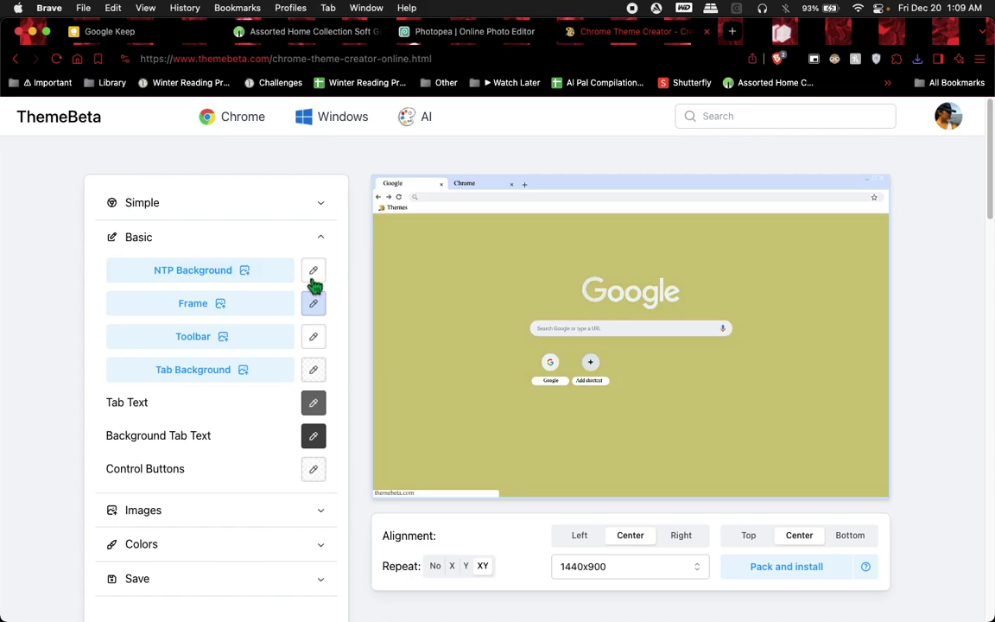
click(316, 275)
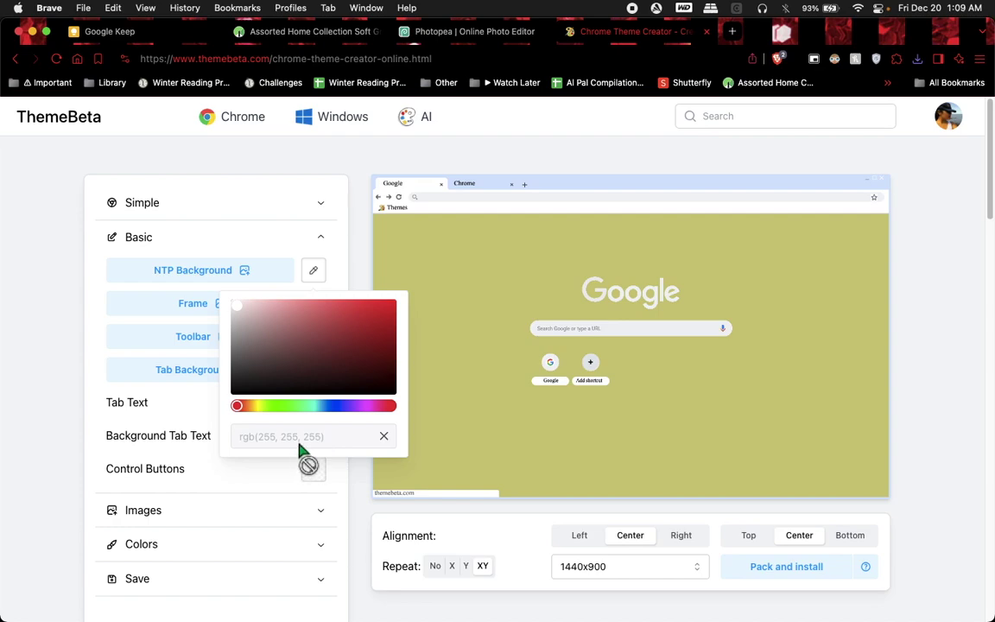
drag(328, 339, 330, 371)
drag(338, 308, 348, 328)
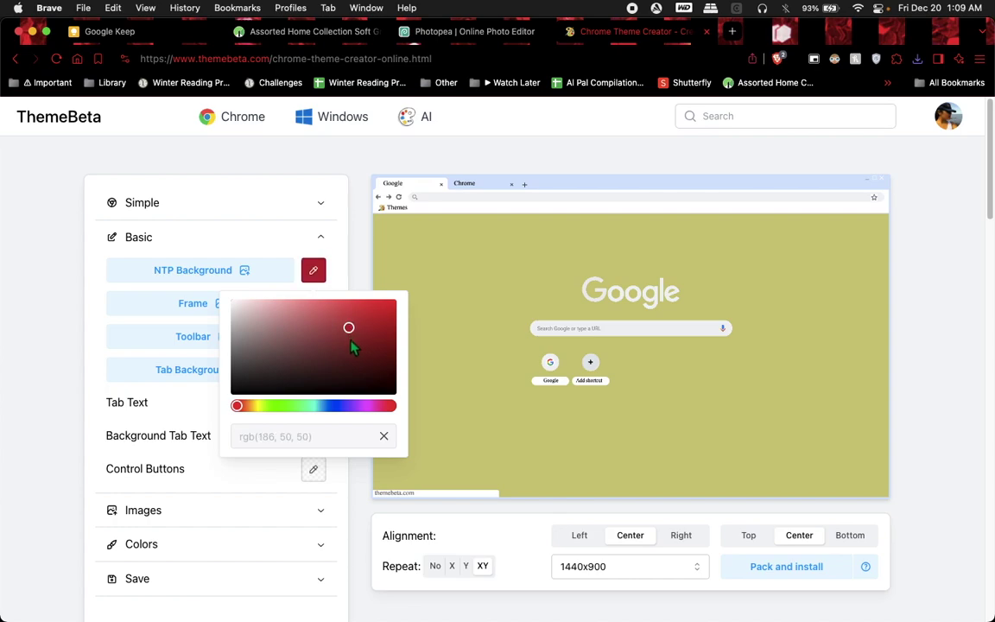
click(384, 436)
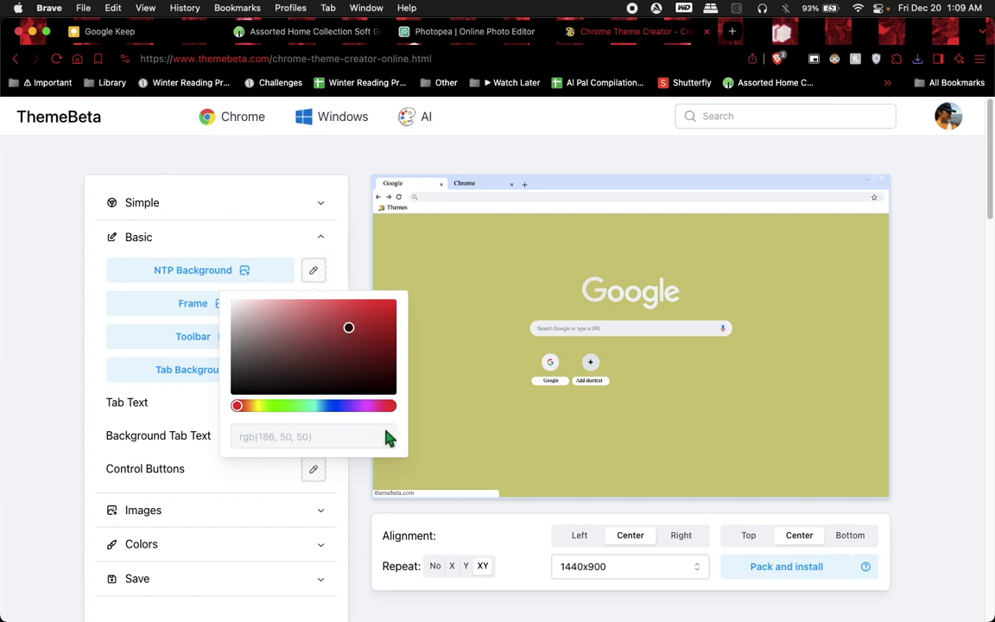
click(342, 281)
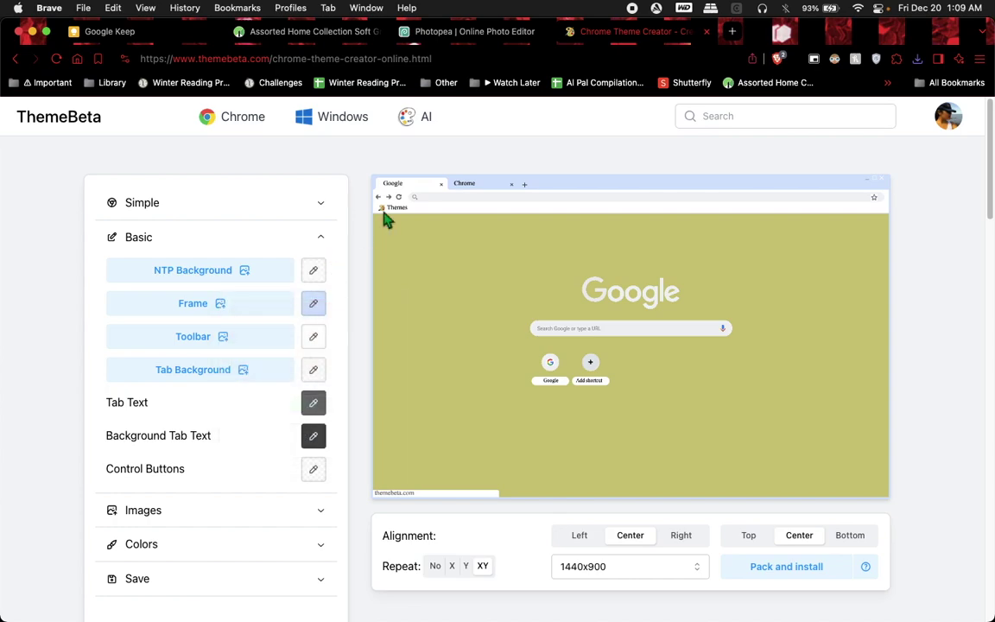
Switch to Google Keep, close the open sizes note, and create a note titled "Cozy Vibes" under Internet Browser Themes.
drag(140, 28, 605, 31)
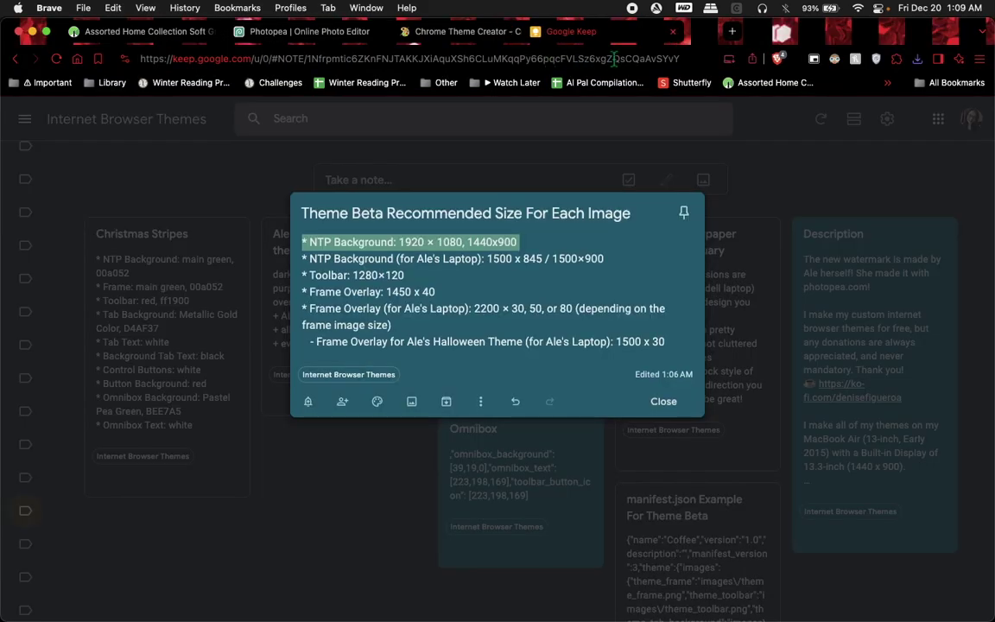
click(243, 347)
scroll(388, 320, down, 2)
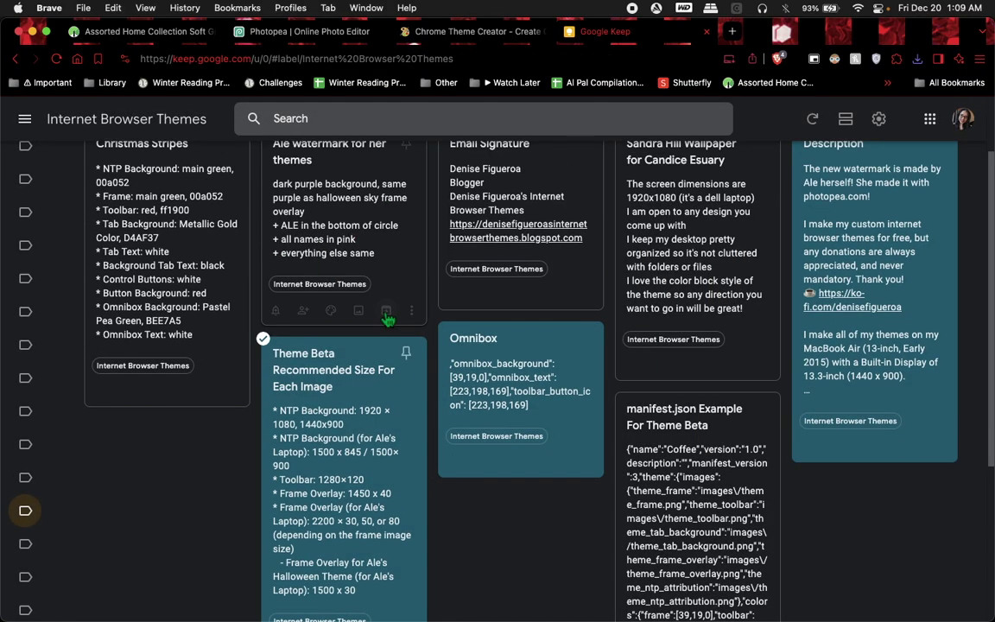
scroll(388, 319, up, 2)
click(327, 185)
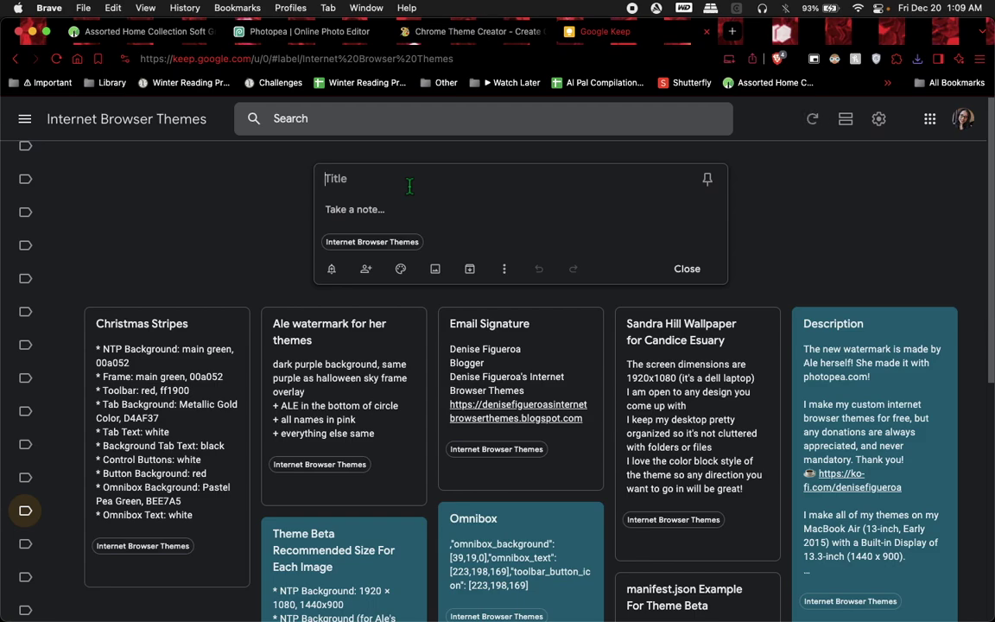
text(Cozy Vibes)
key(BackSpace)
key(BackSpace)
text(bes)
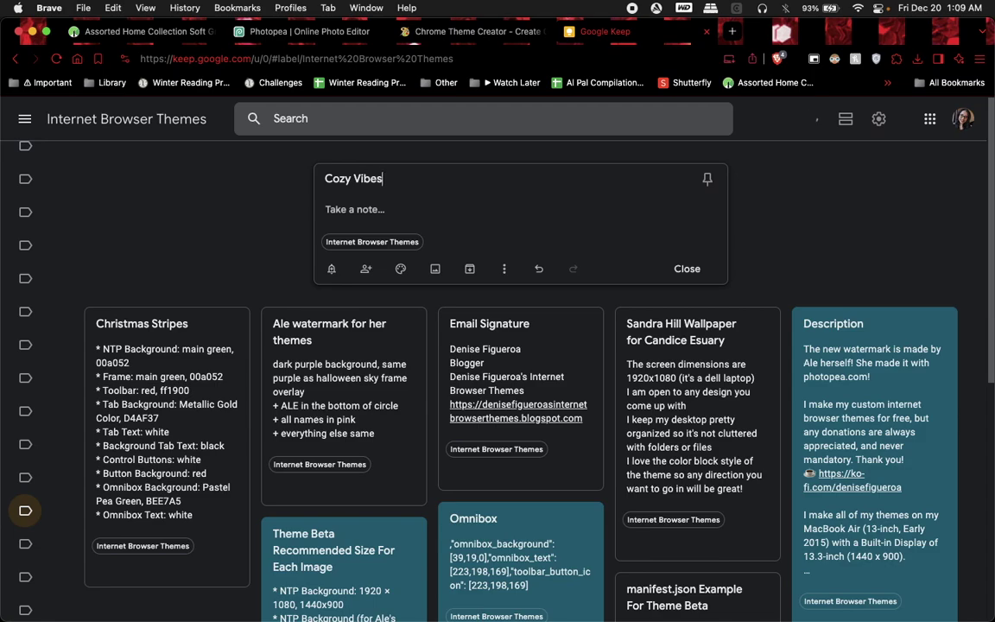
click(245, 225)
Add the line "* NTP Background: ccc67b" to the Cozy Vibes note, copying the hex code from Photopea's foreground color.
click(142, 229)
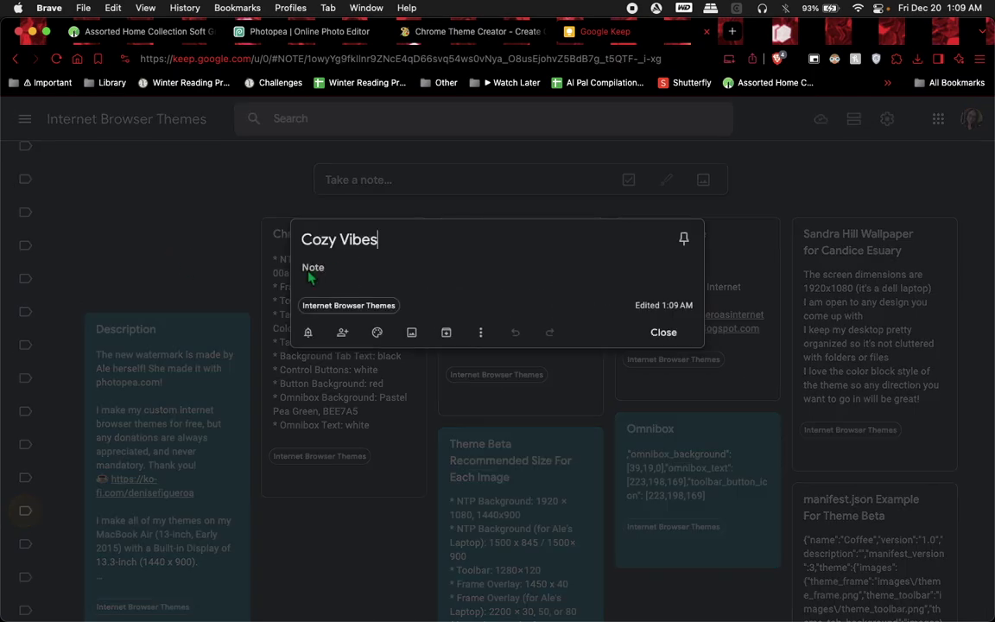
click(344, 268)
text(NT)
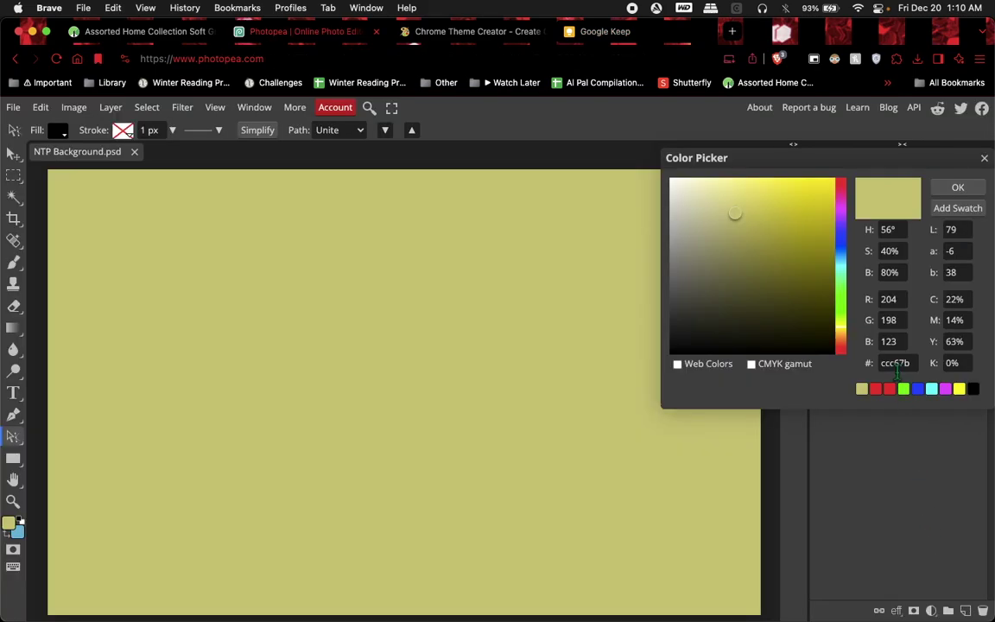
double_click(896, 364)
key(super+c)
click(657, 32)
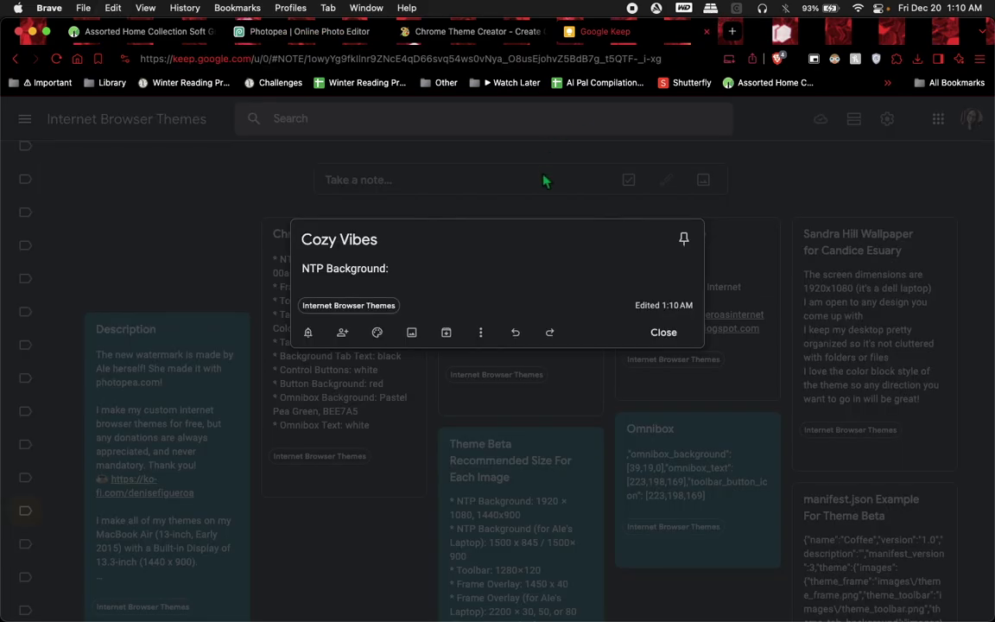
key(super+v)
click(300, 270)
text(*)
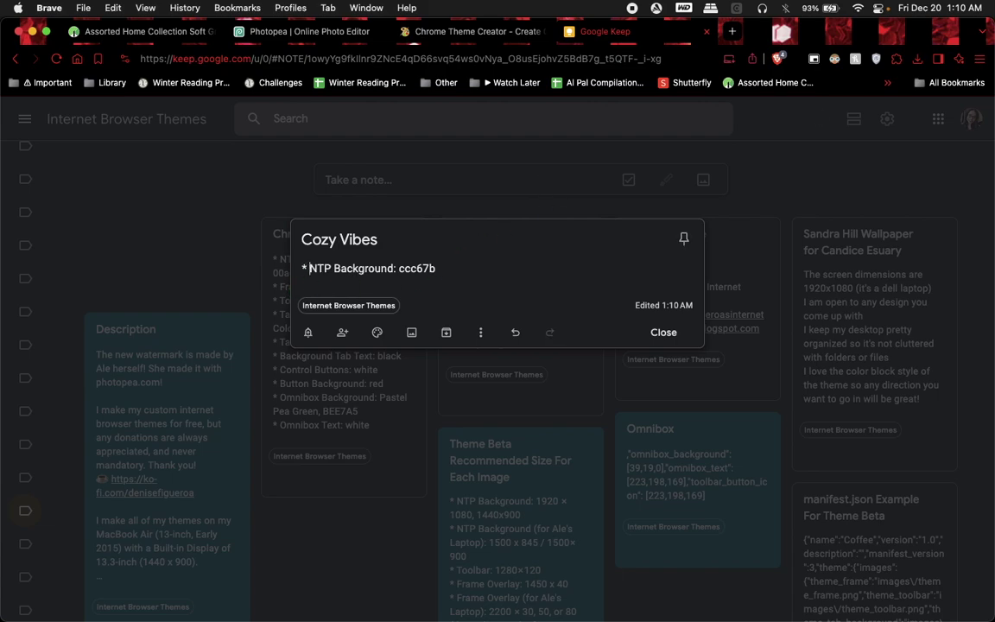
Sample the packaging's green, 64701d, in Photopea and add it to the Cozy Vibes note in Google Keep as "* Frame: 64701d".
key(Return)
text(*)
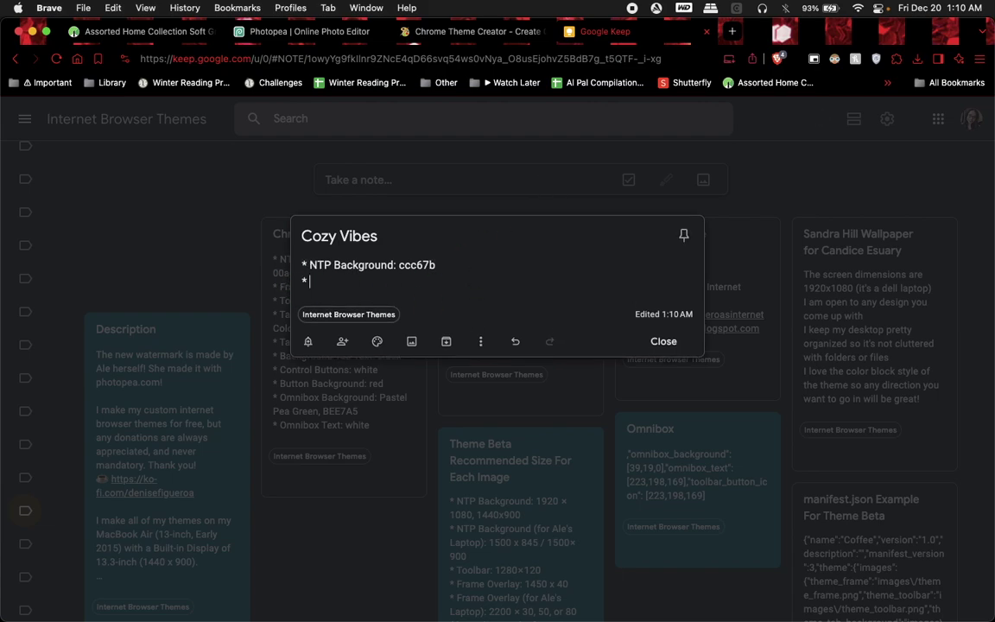
click(399, 33)
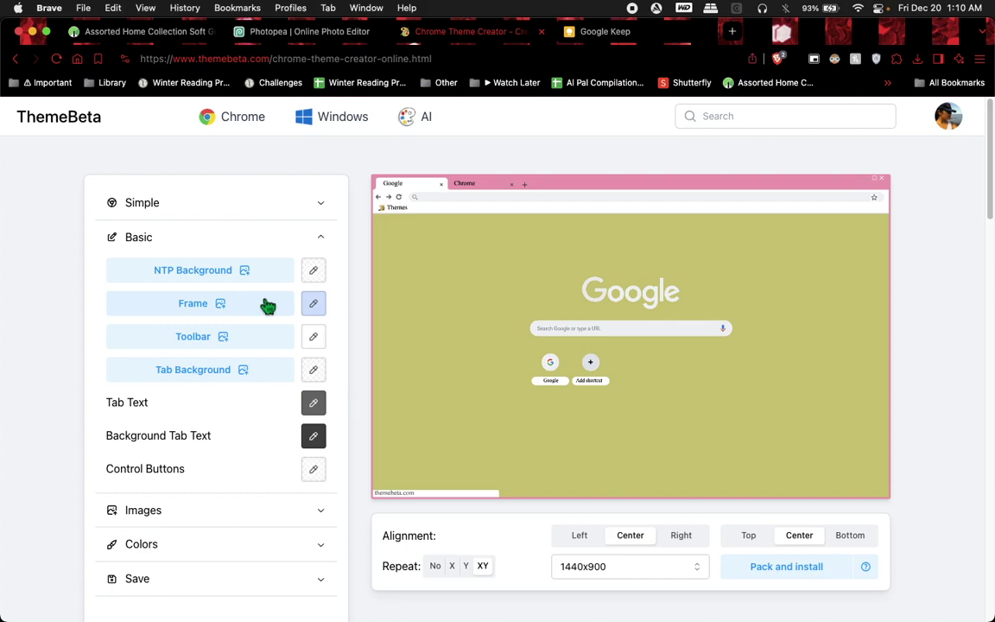
key(ctrl+shift+Tab)
click(9, 523)
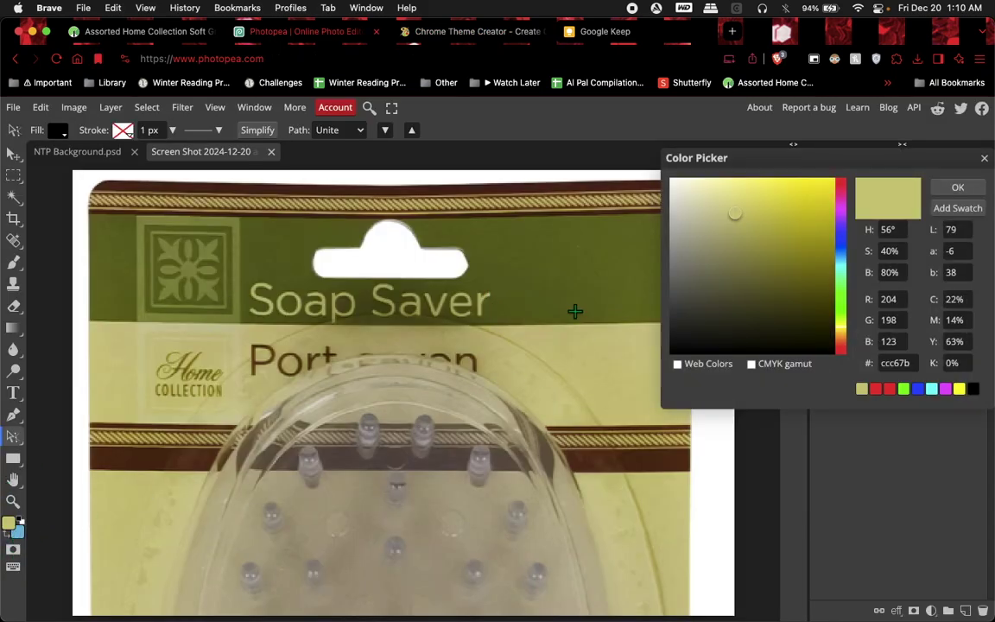
drag(575, 311, 604, 288)
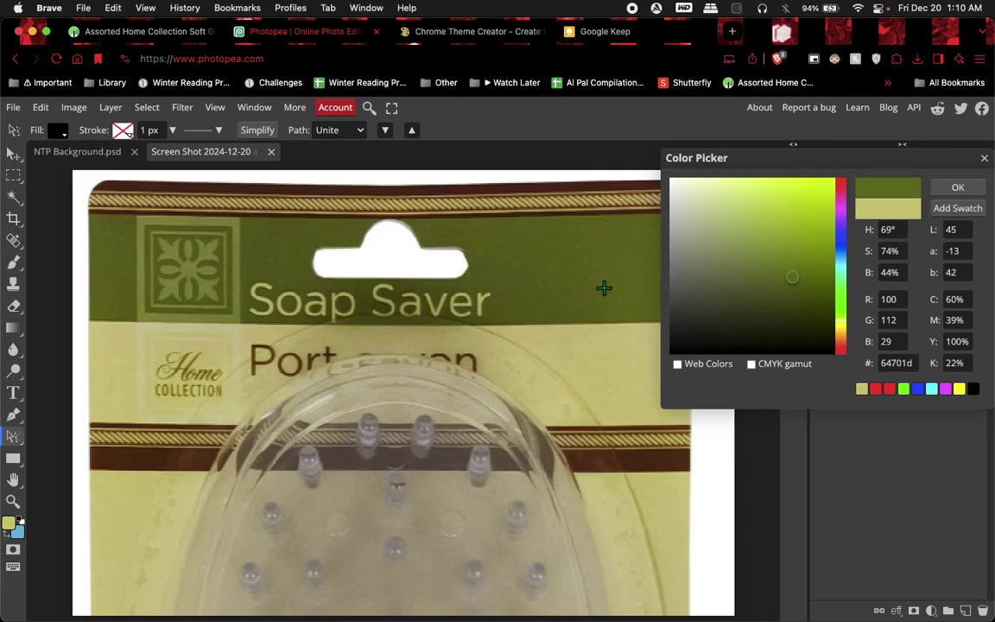
double_click(888, 366)
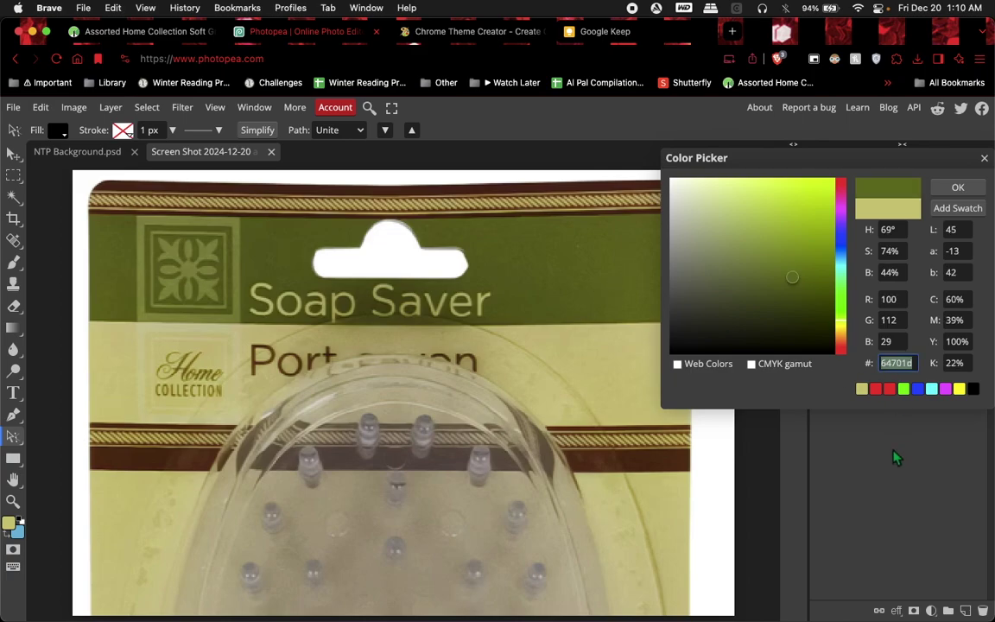
click(605, 31)
text(Fr)
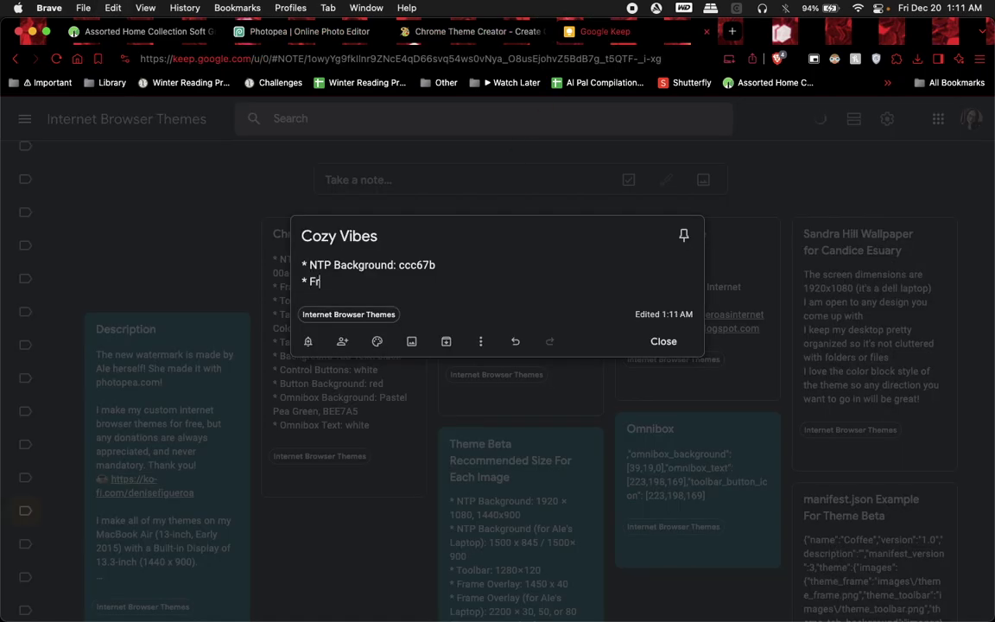
text(ame:)
key(super+v)
Look up the recommended theme_frame image size in ThemeBeta's theme creator help text.
click(437, 37)
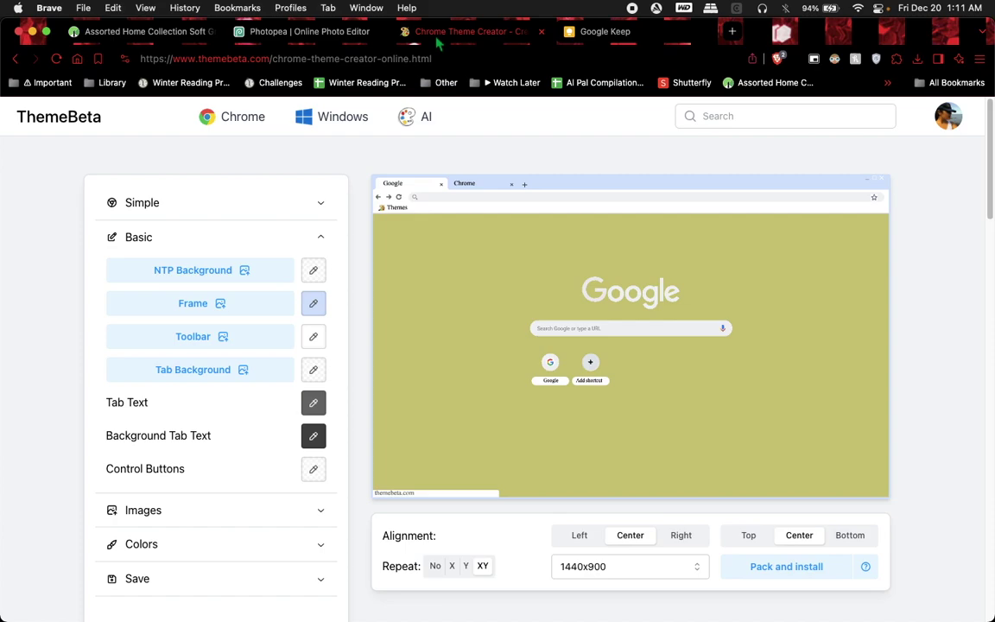
scroll(40, 422, down, 5)
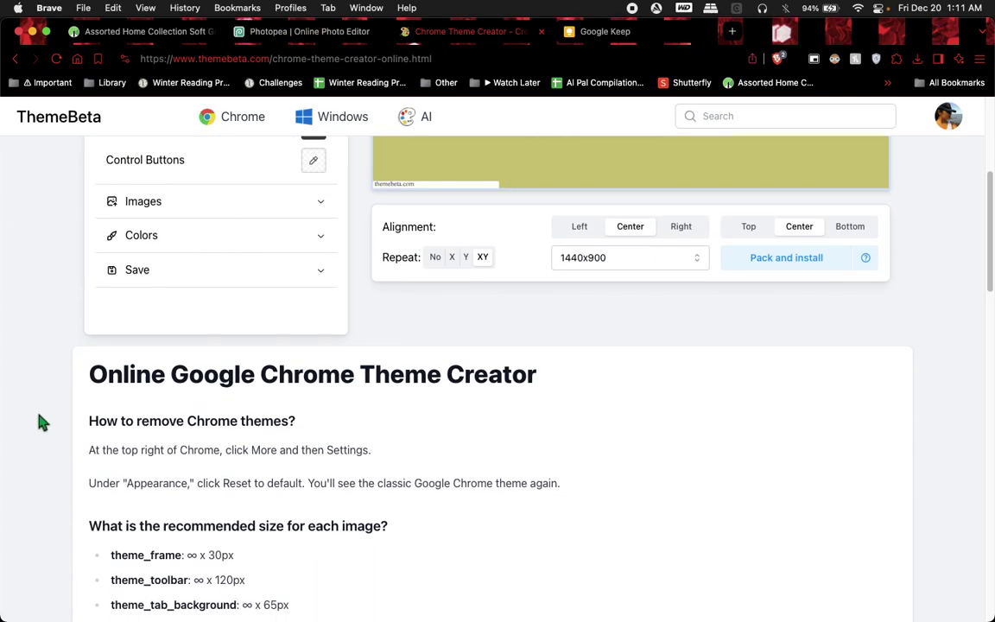
drag(151, 381, 285, 395)
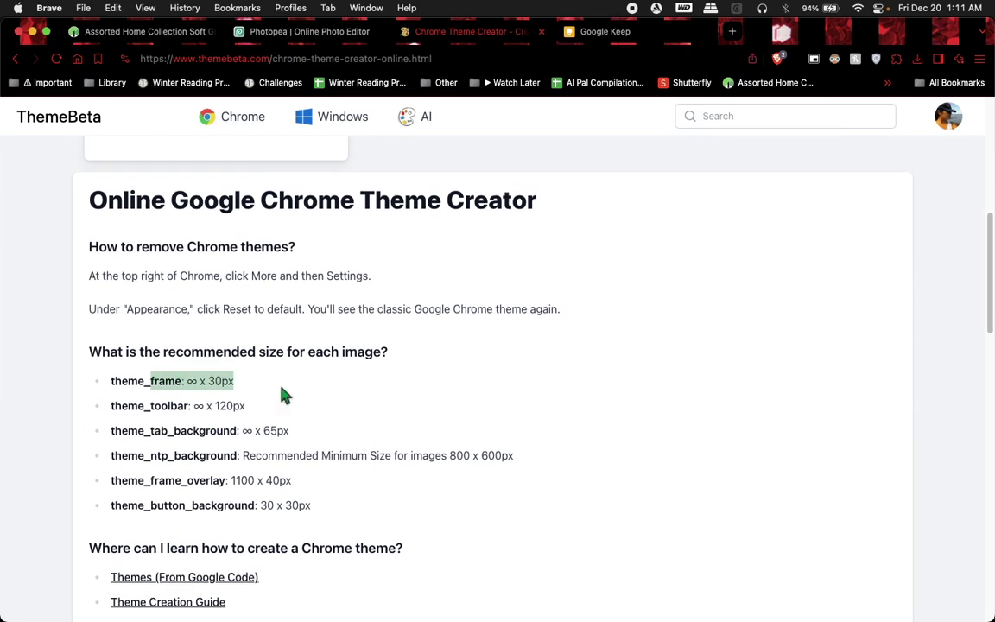
scroll(285, 394, up, 5)
Append ", green" to the Frame line and ", cream" to the NTP Background line of the Cozy Vibes note in Google Keep.
key(ctrl+Tab)
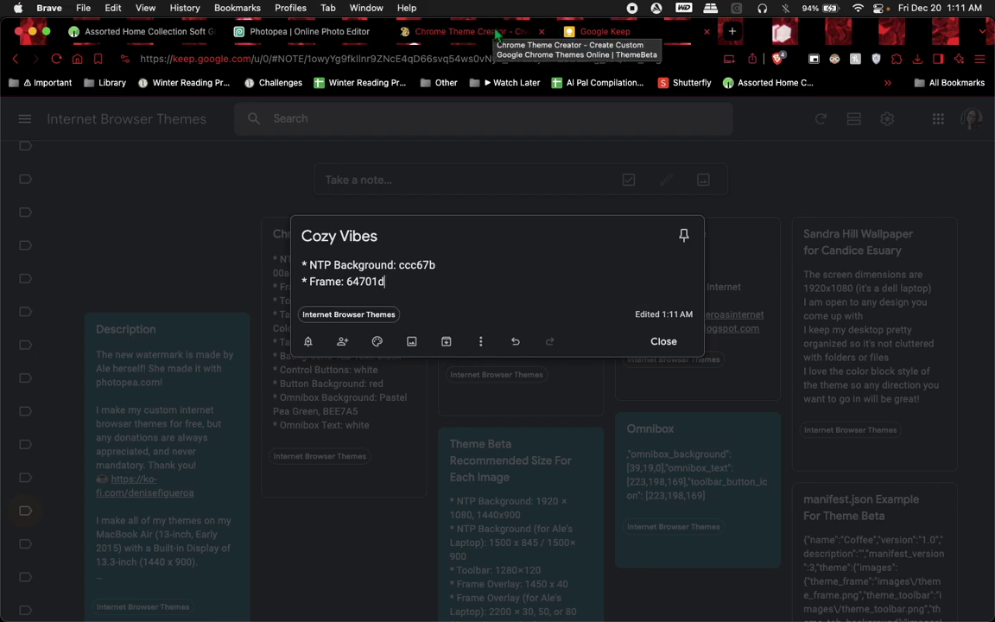
click(309, 32)
click(615, 33)
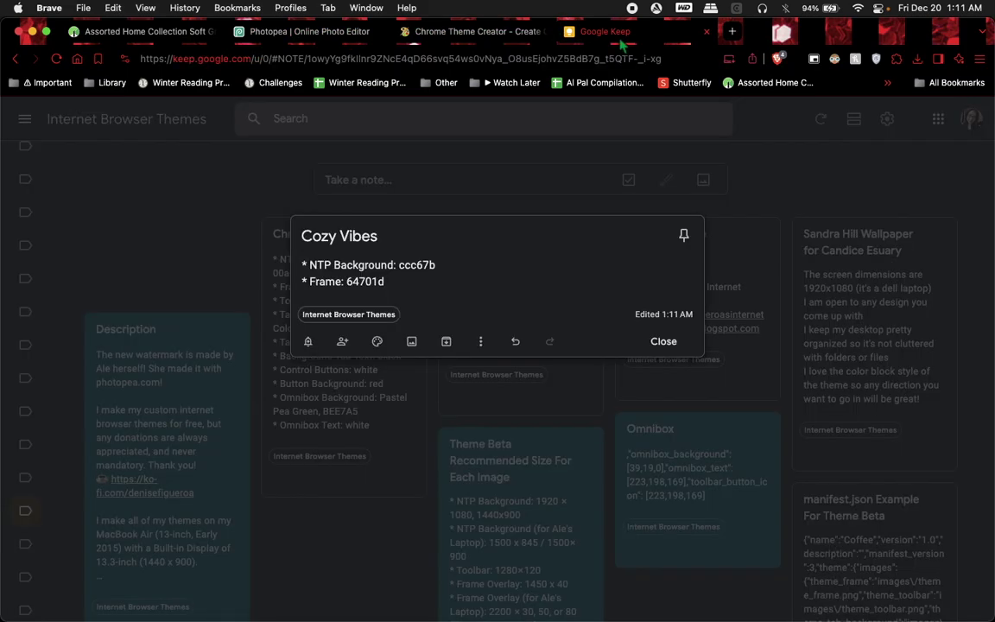
text(green)
click(451, 264)
text(, cream)
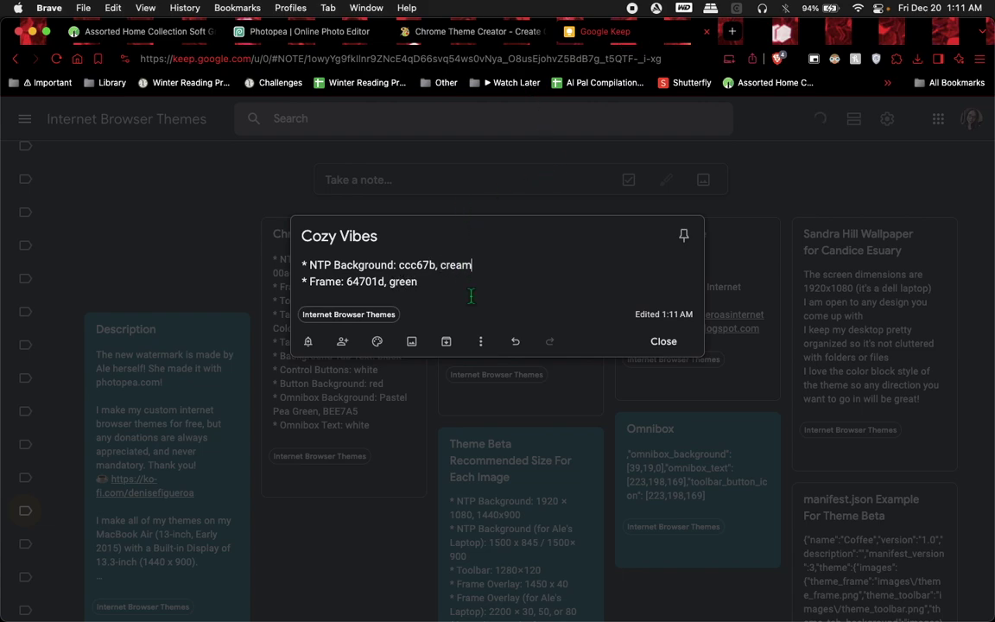
Sample the packaging's dark brown border in Photopea and copy its hex code, 552217.
click(494, 31)
click(287, 32)
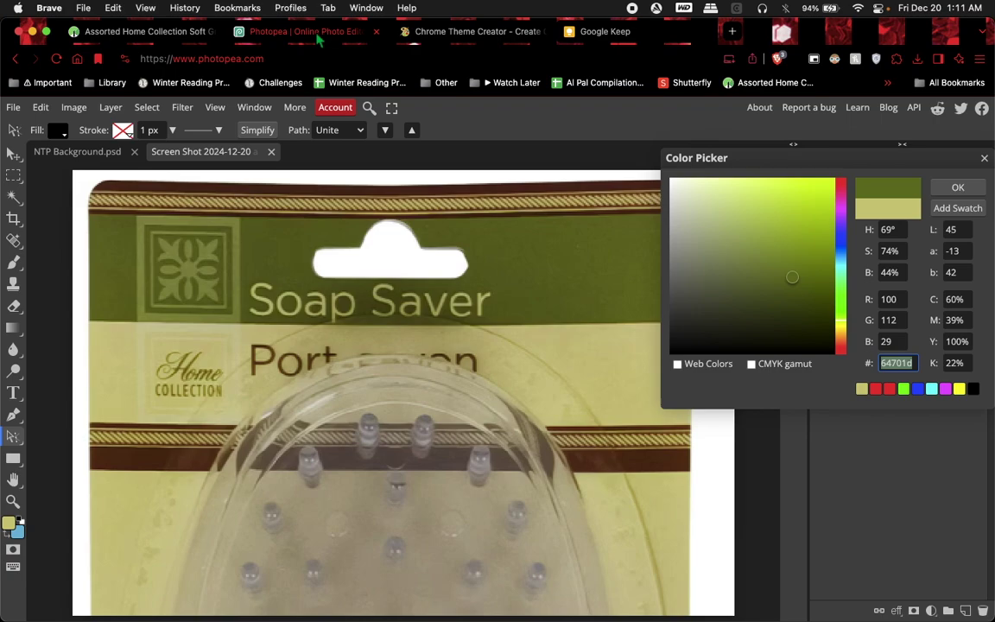
click(469, 32)
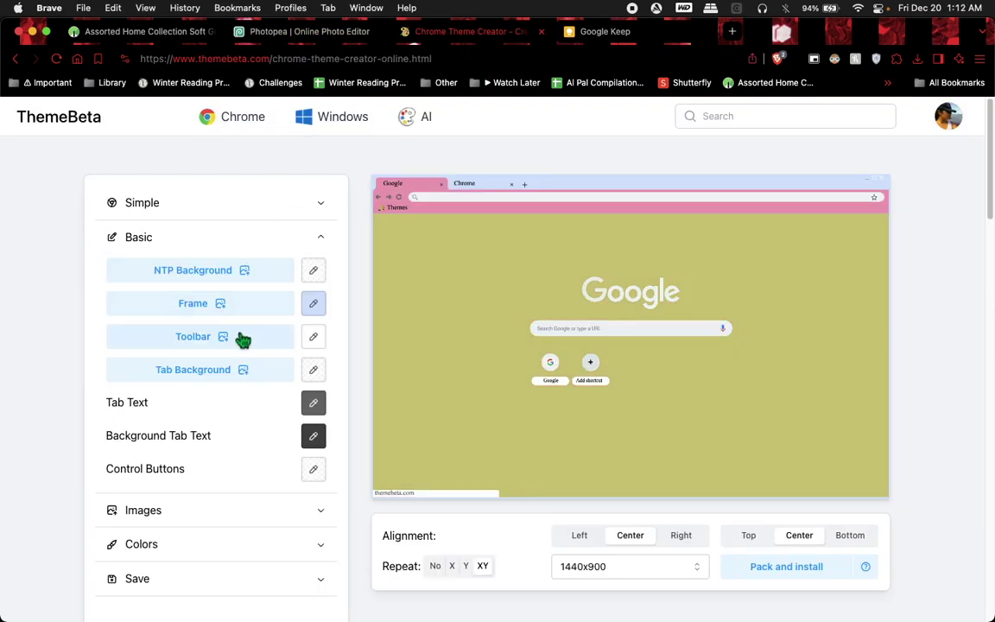
click(172, 40)
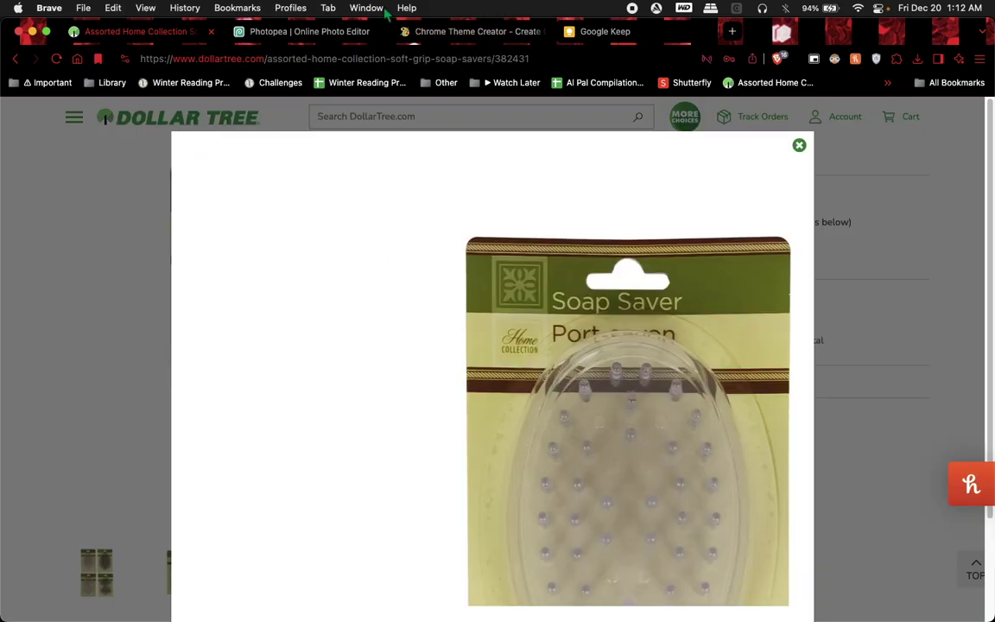
click(335, 35)
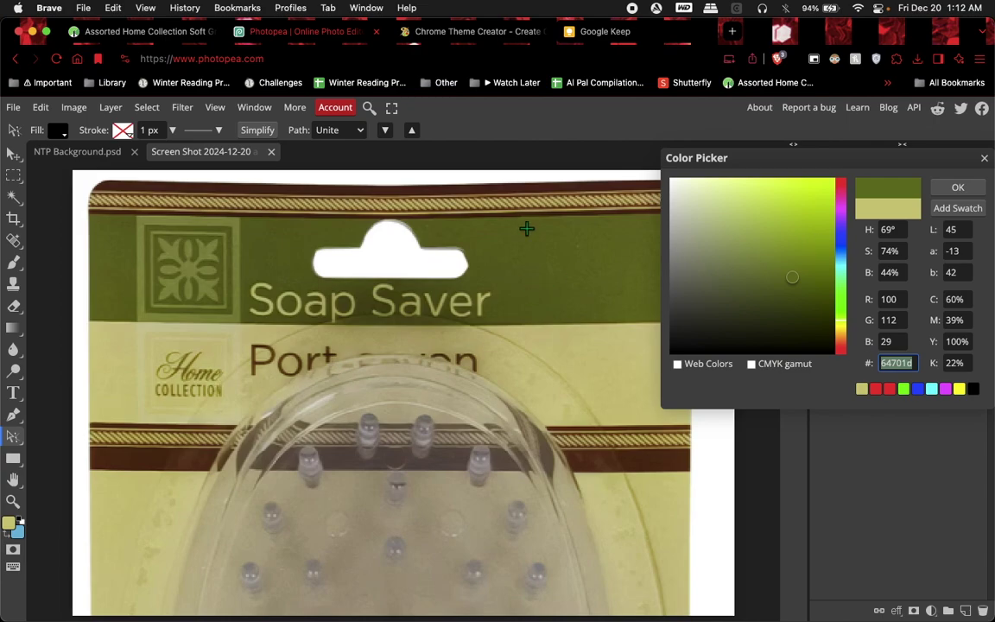
click(513, 192)
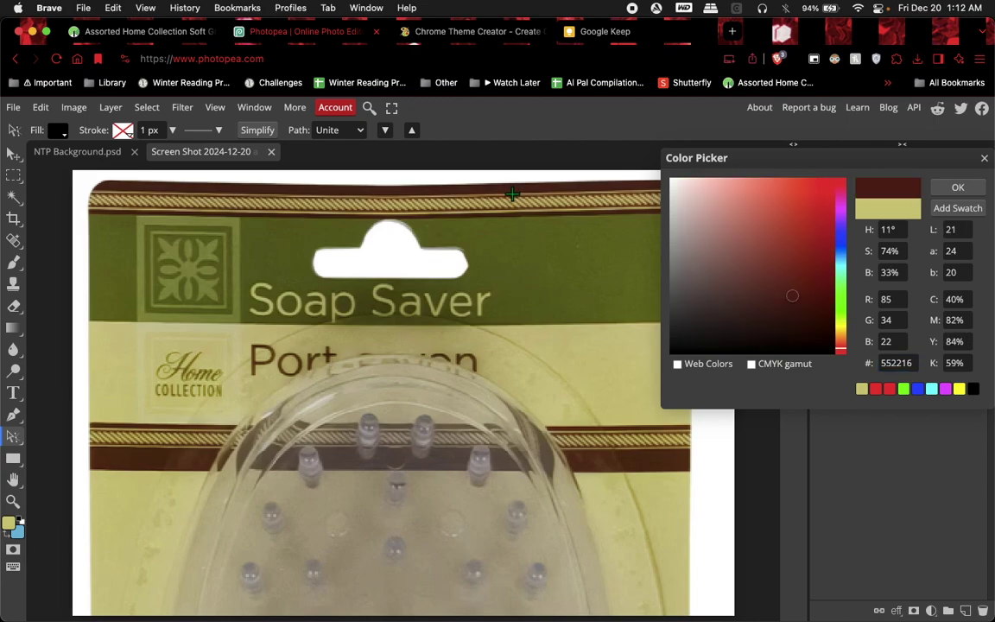
click(511, 195)
click(889, 363)
key(super+a)
key(super+c)
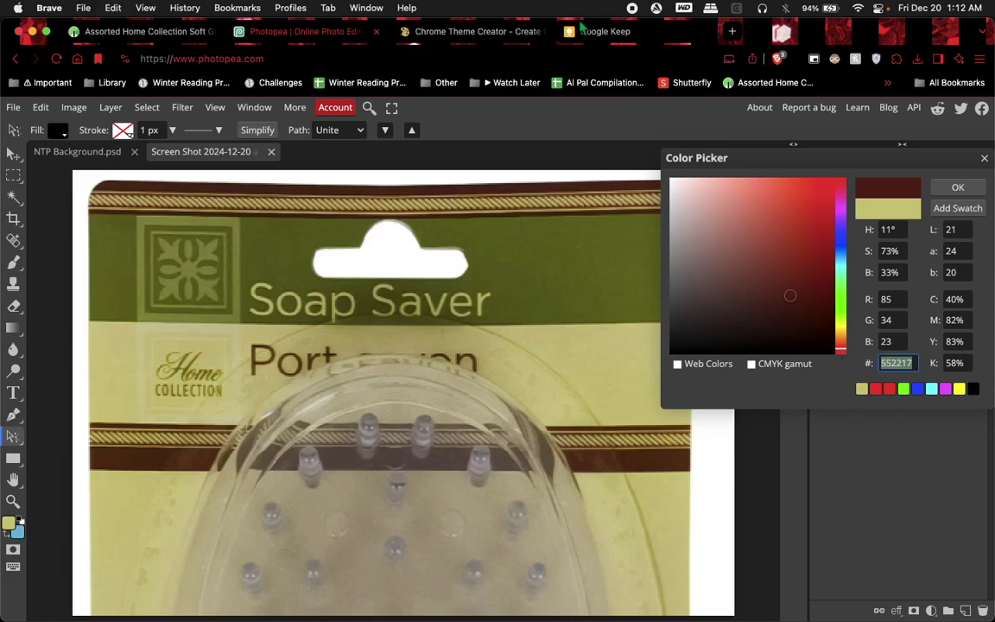
Add the line "* Toolbar: brown, 552217" below the Frame line of the Cozy Vibes note in Google Keep.
click(583, 30)
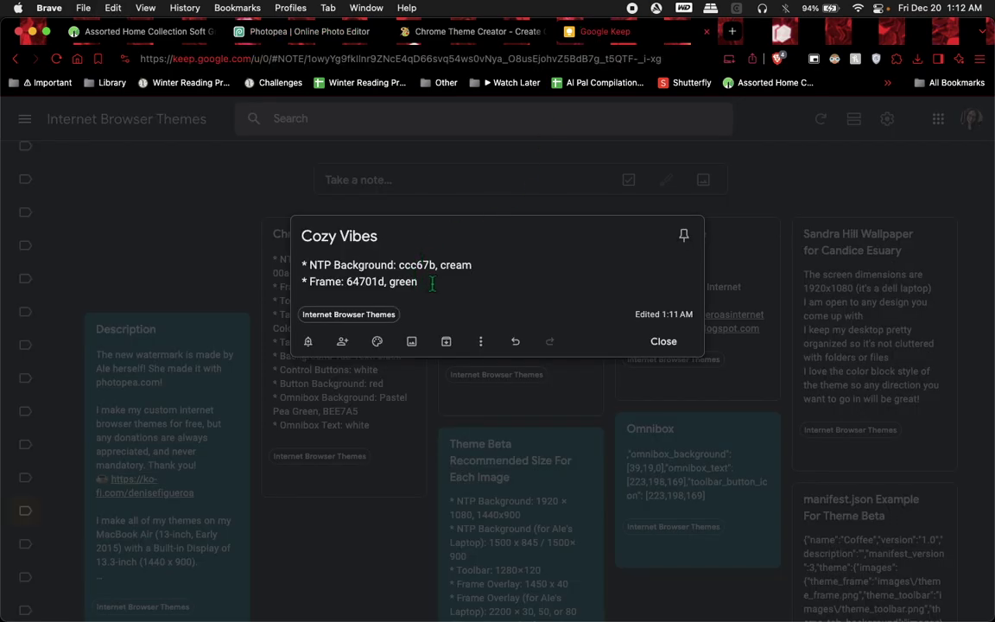
key(Return)
text(Toolba)
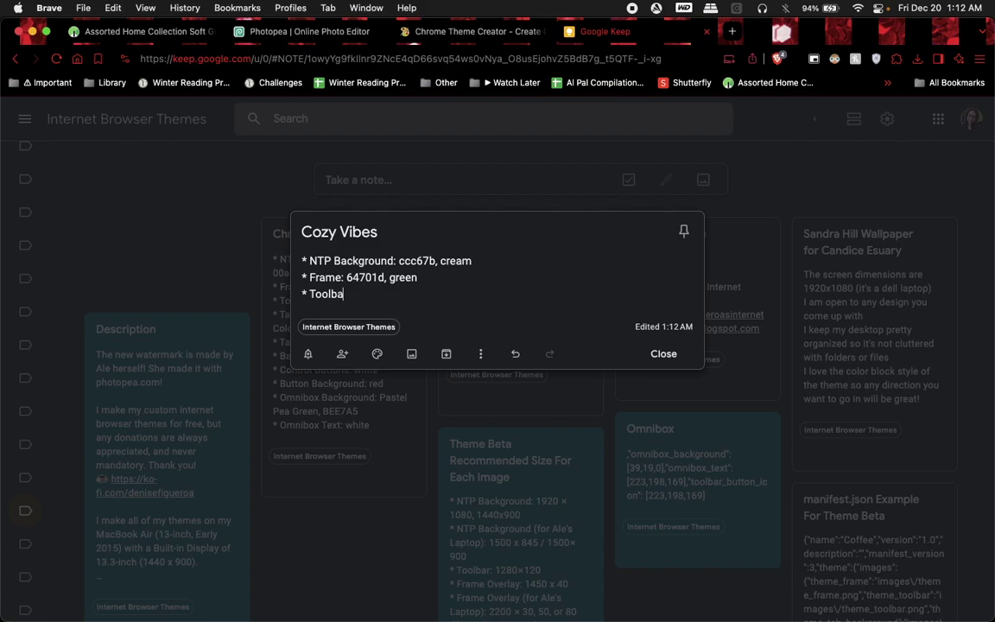
text(r: brown,)
key(super+v)
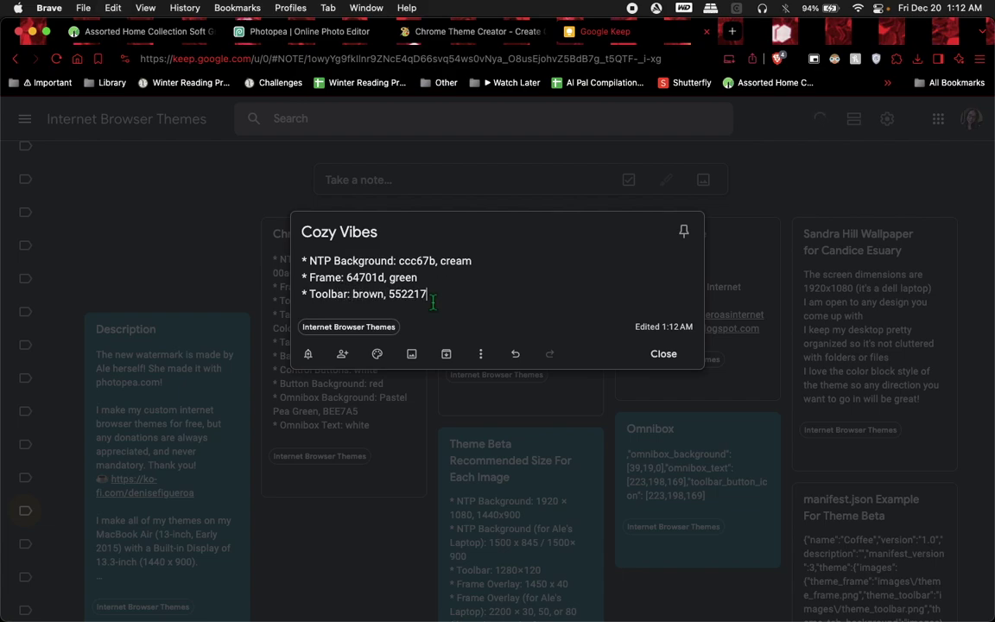
Add the line "* Tab Background: cream, ccc67b" to the Cozy Vibes note, reusing the color copied from its NTP Background line.
key(ctrl+shift+Tab)
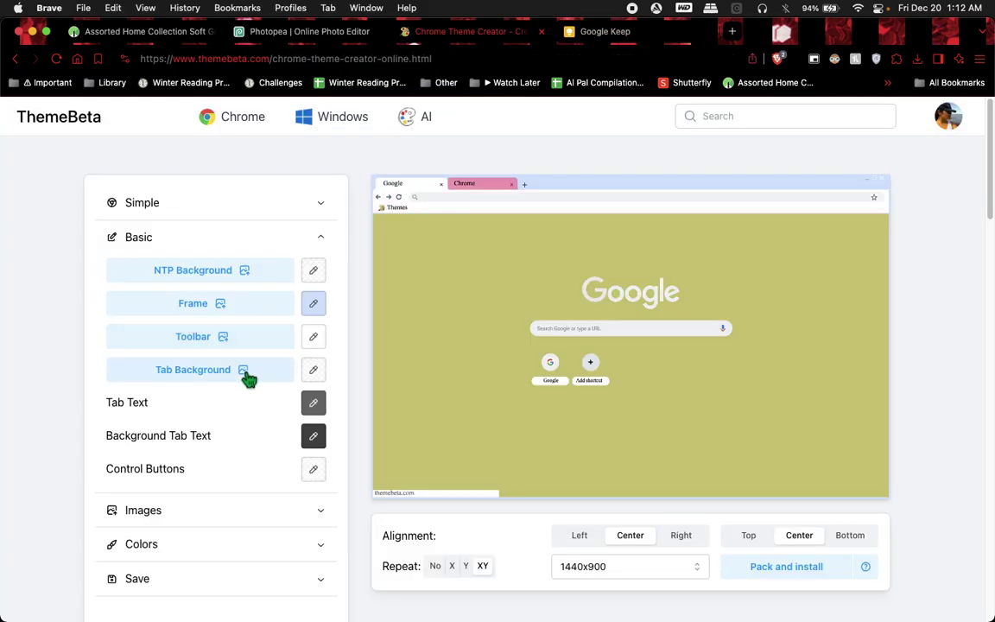
click(276, 32)
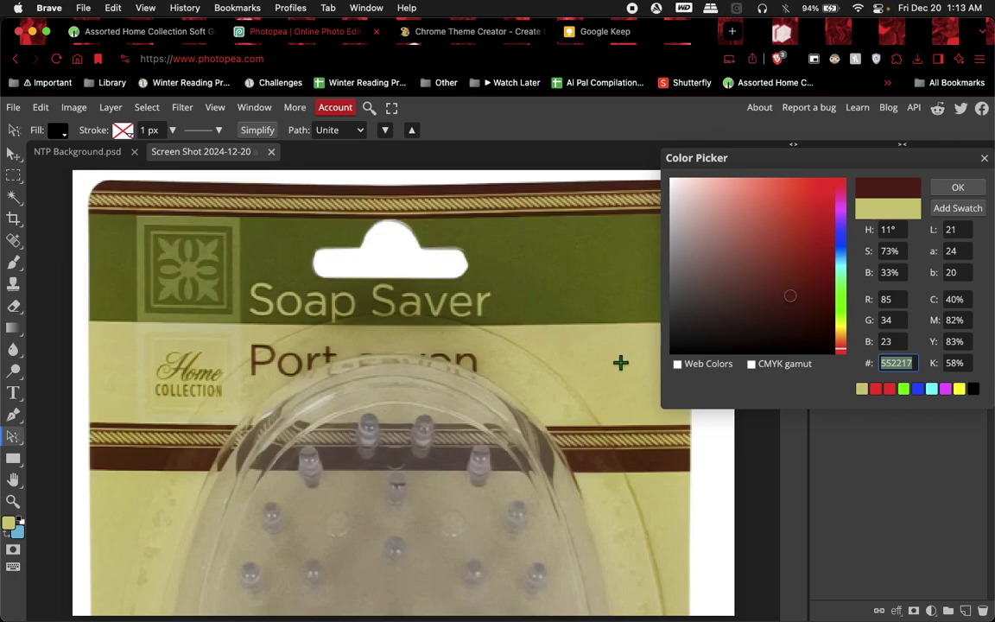
click(587, 32)
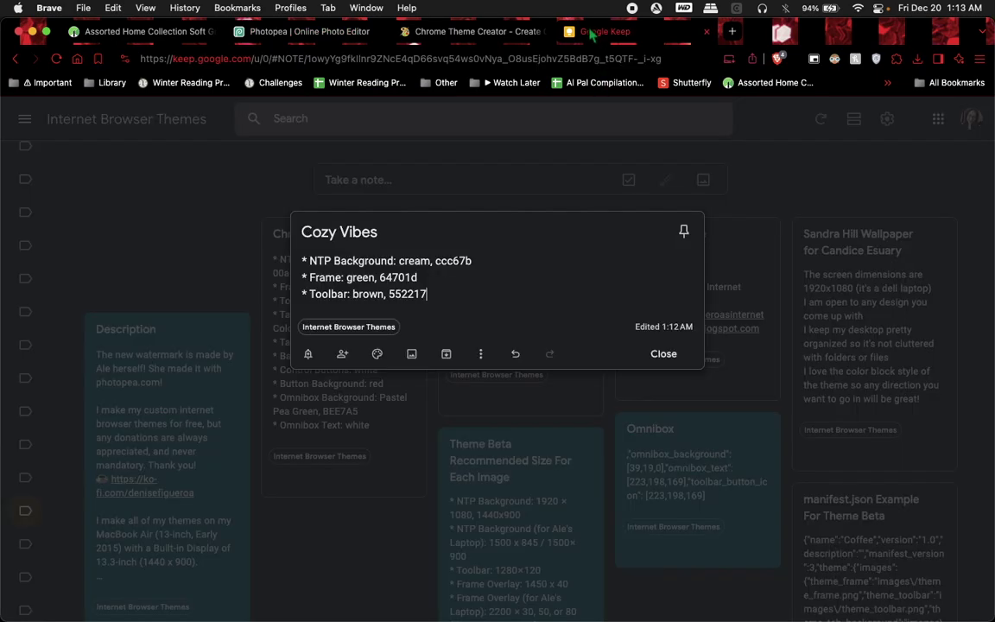
click(436, 34)
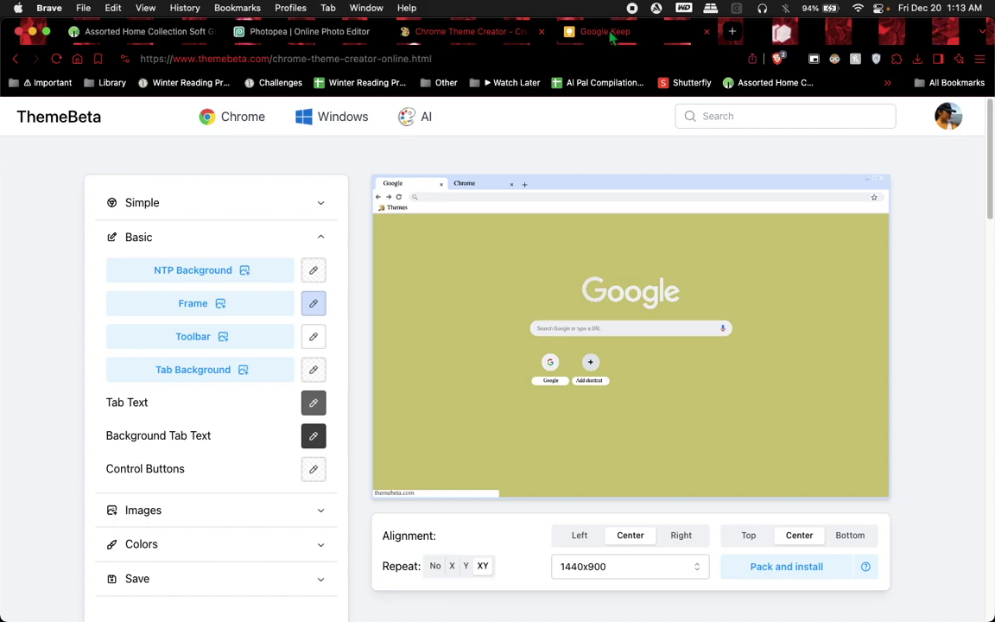
click(575, 31)
key(Return)
text(* Tab )
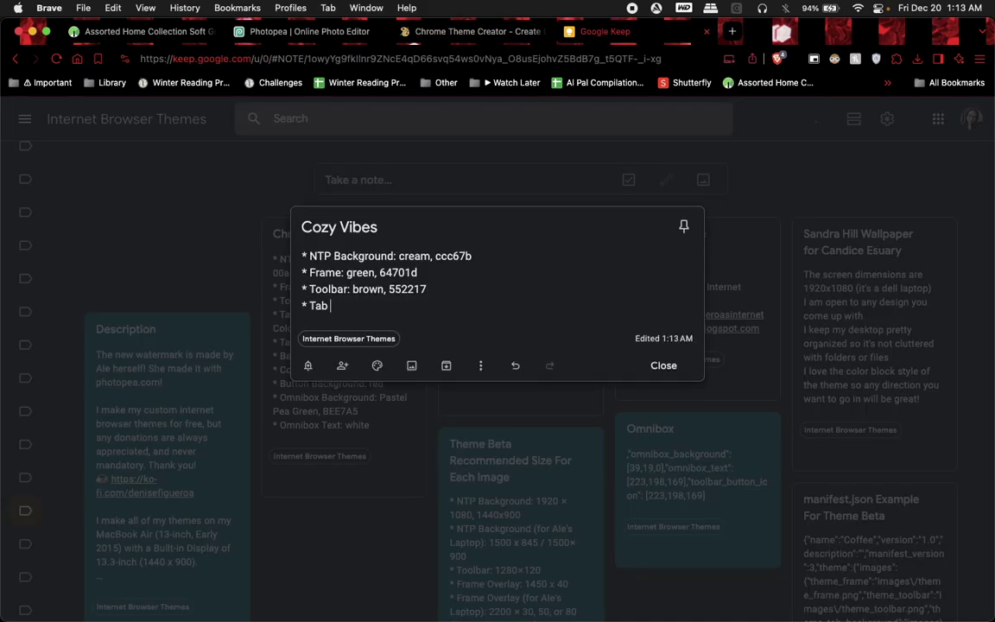
text(Background:)
drag(399, 256, 501, 261)
key(super+c)
click(421, 307)
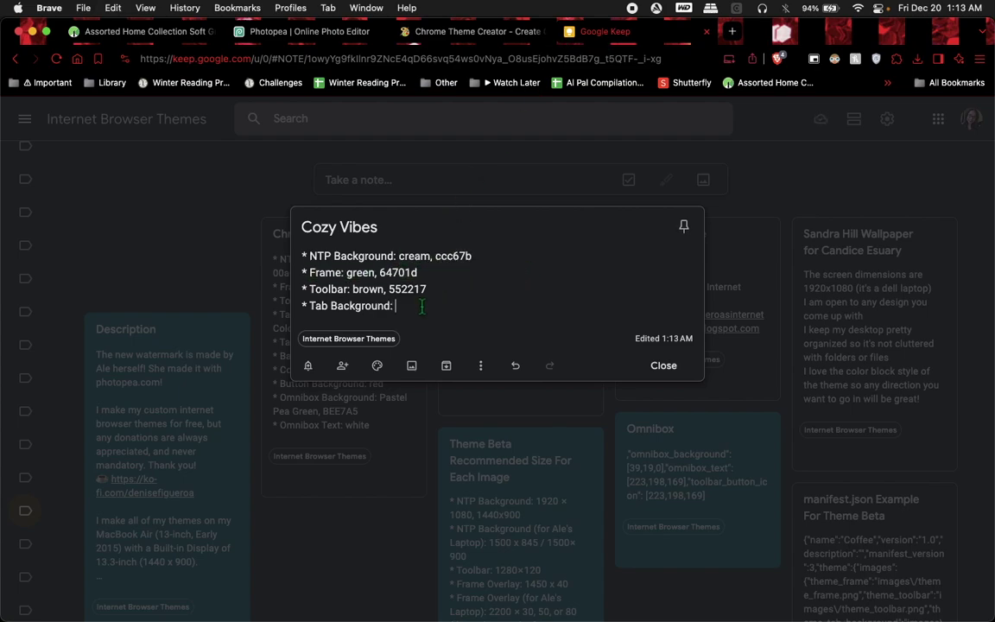
key(super+v)
Sample the gold braided stripe near the packaging's upper edge in Photopea and copy its hex code, c5b572.
click(442, 33)
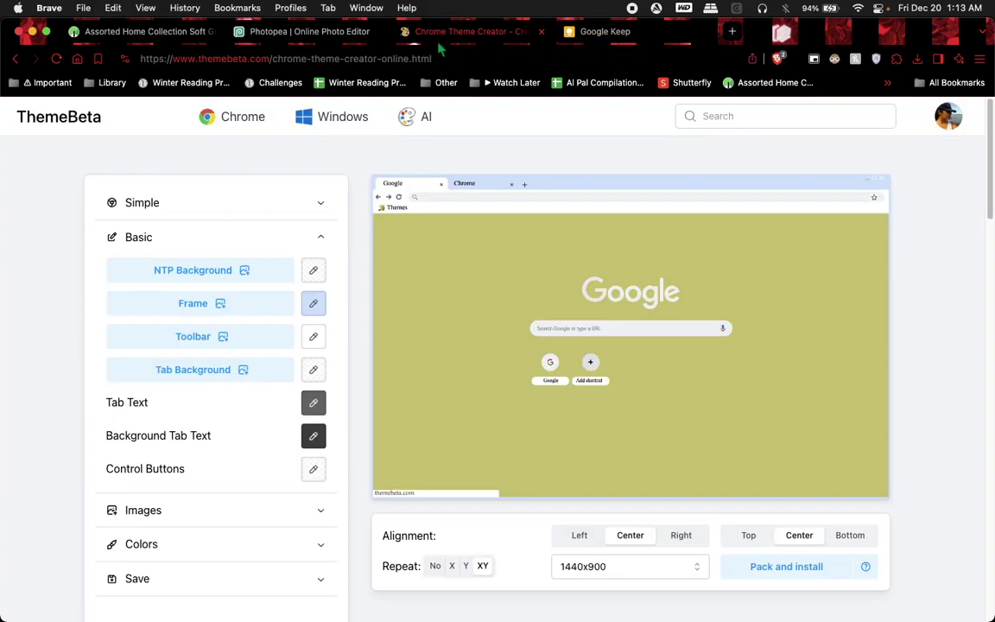
click(570, 32)
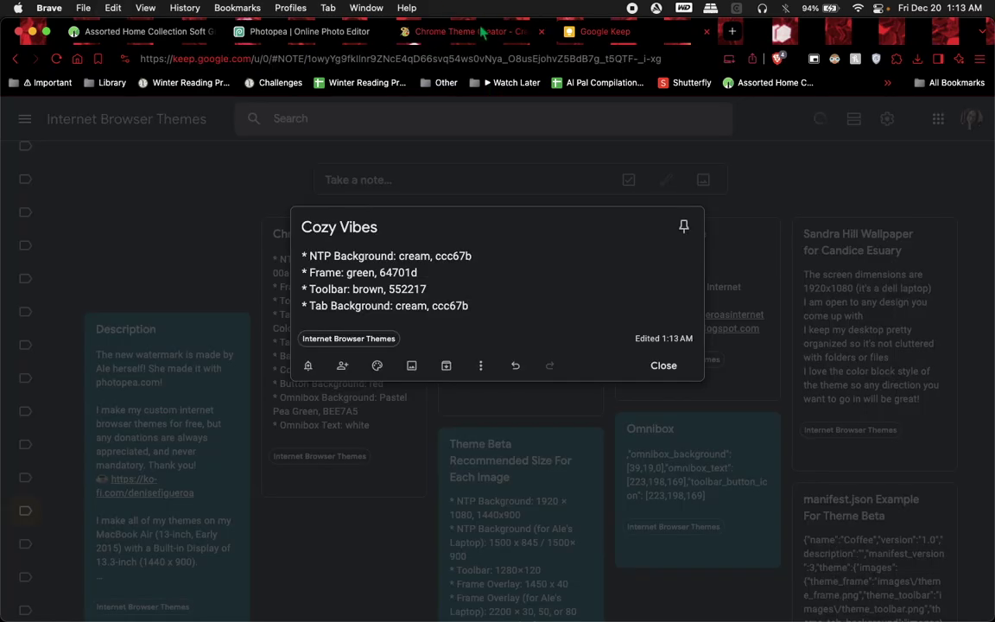
click(482, 33)
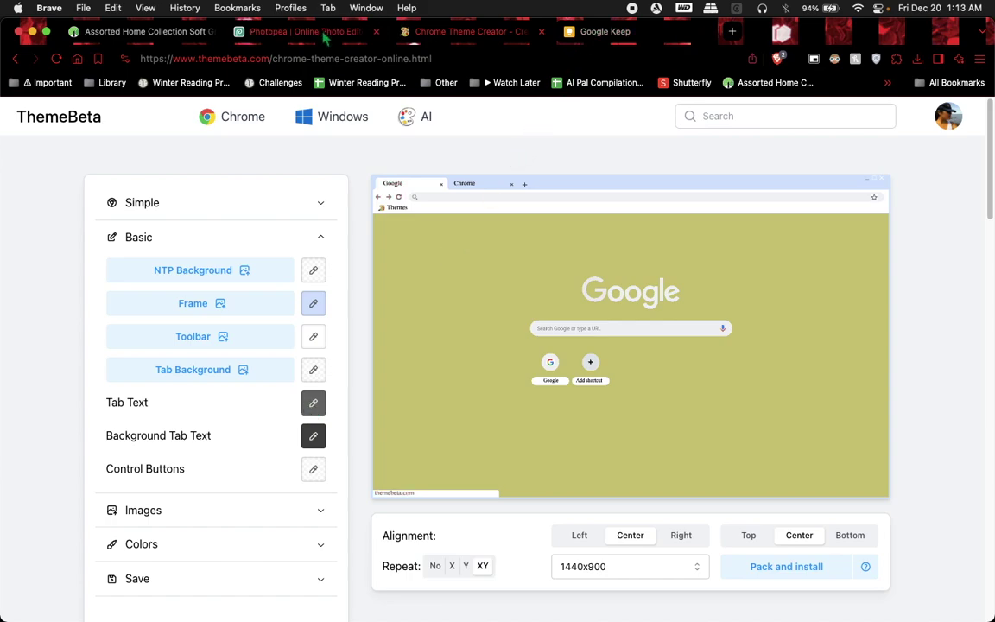
click(294, 32)
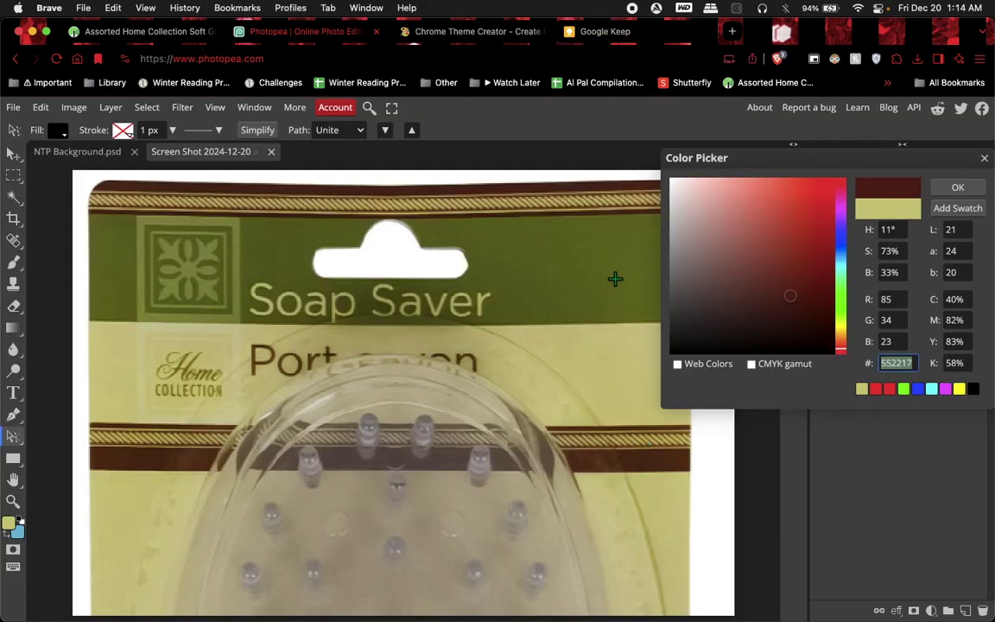
click(603, 204)
click(600, 204)
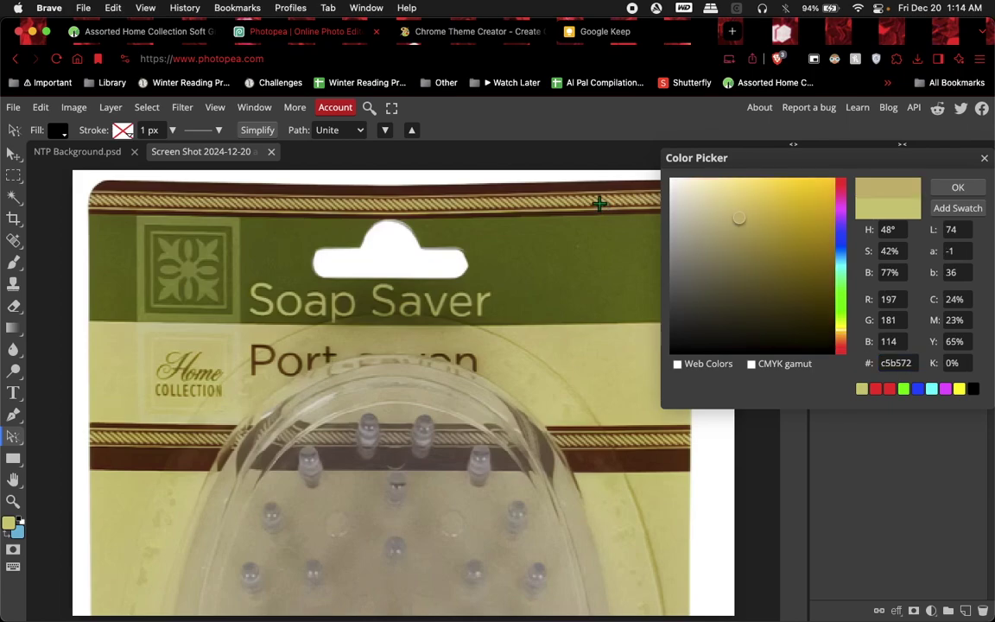
click(896, 363)
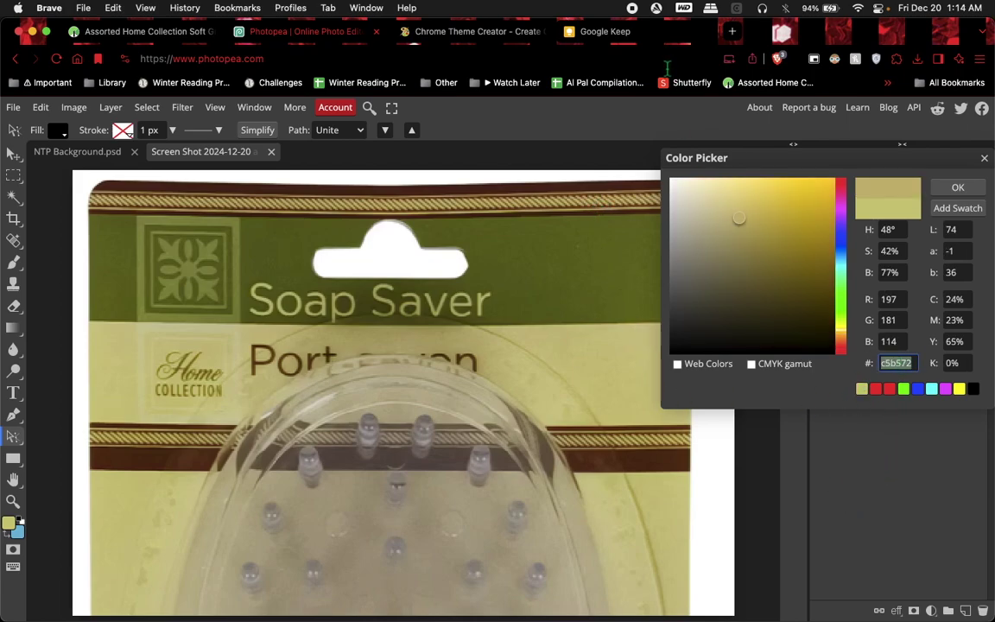
Add the line "* Tab Text: c5b572" to the Cozy Vibes note in Google Keep, checking the element name in ThemeBeta.
click(600, 31)
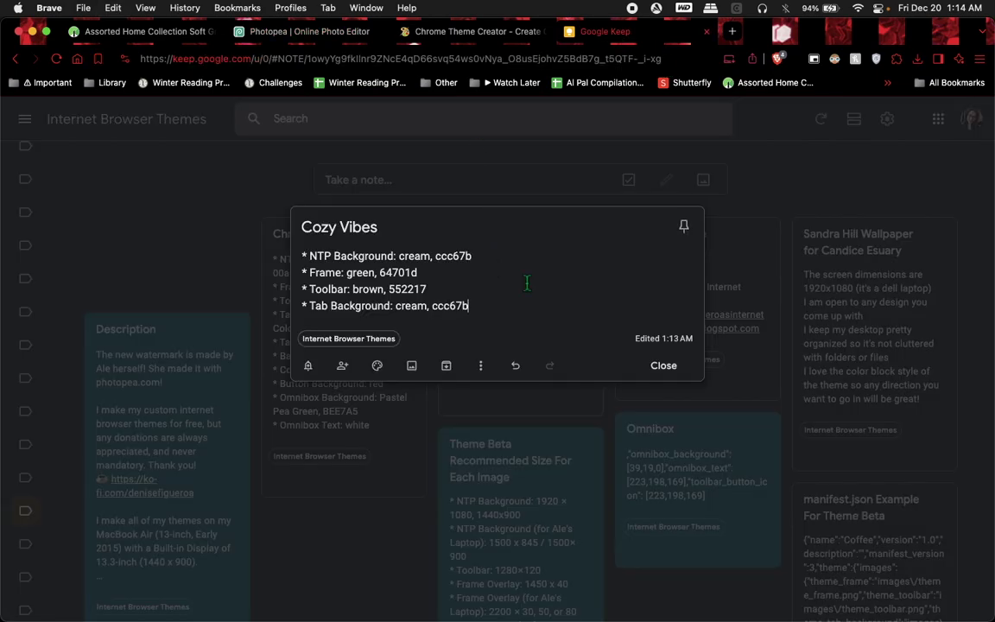
key(Return)
text(*)
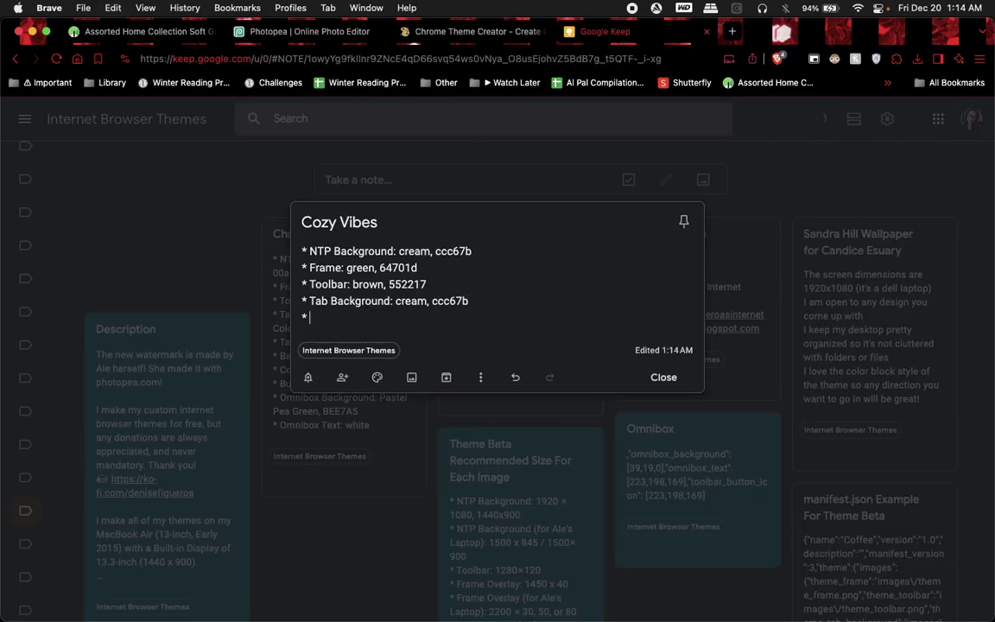
click(353, 34)
click(431, 33)
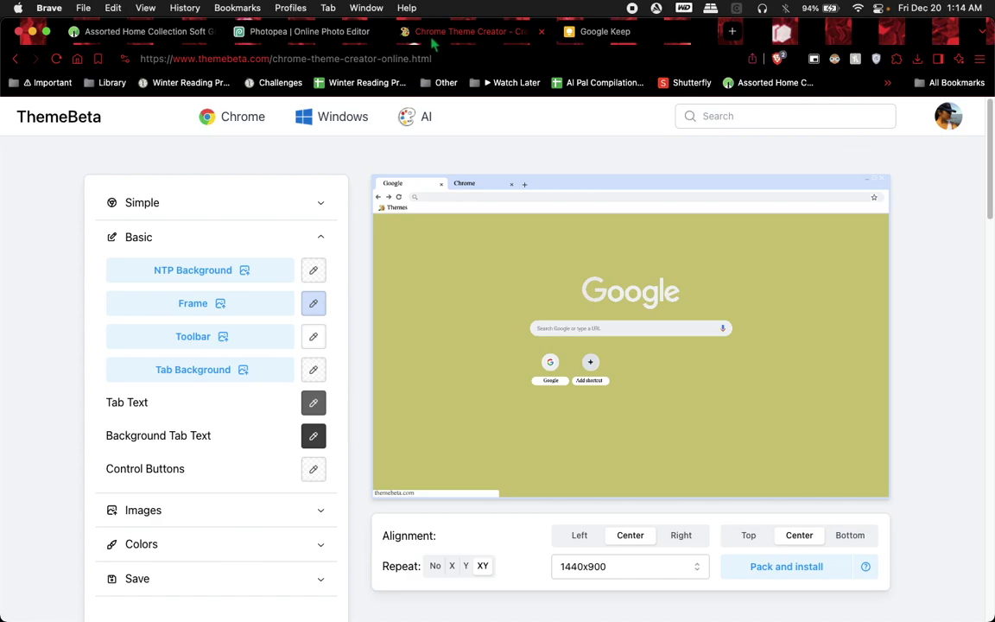
click(587, 33)
text(Tab Text:)
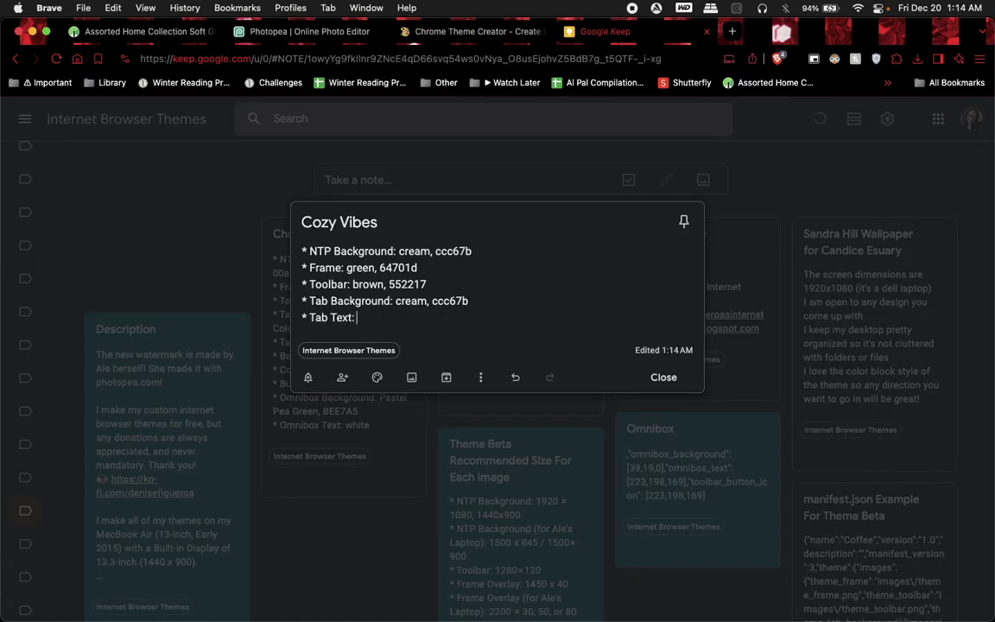
key(super+v)
Look up the hex code c5b572 on the bookmarked Encycolorpedia site in a new browser tab.
key(super+t)
click(958, 82)
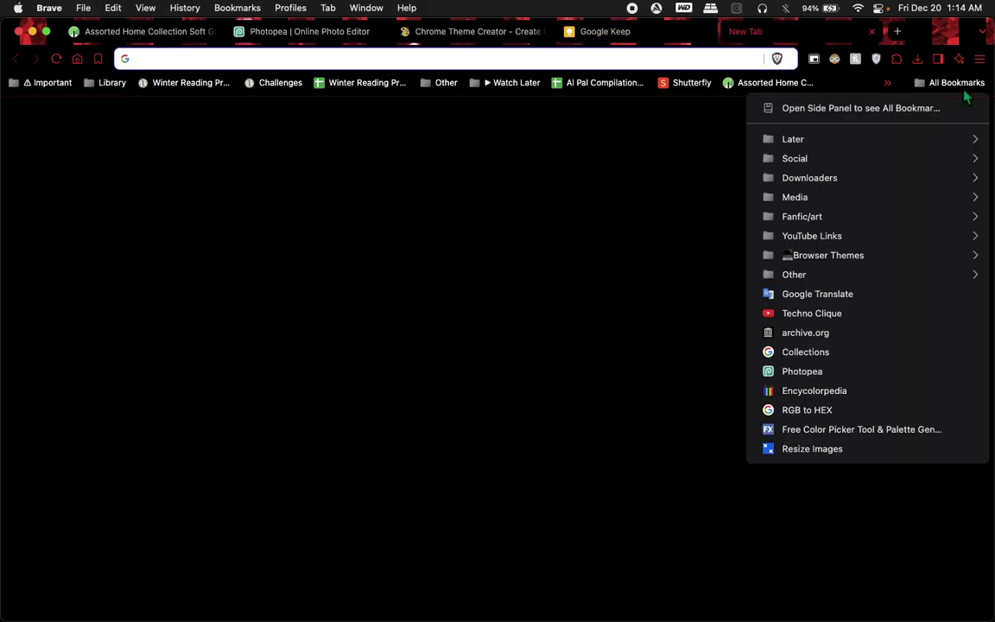
key(Return)
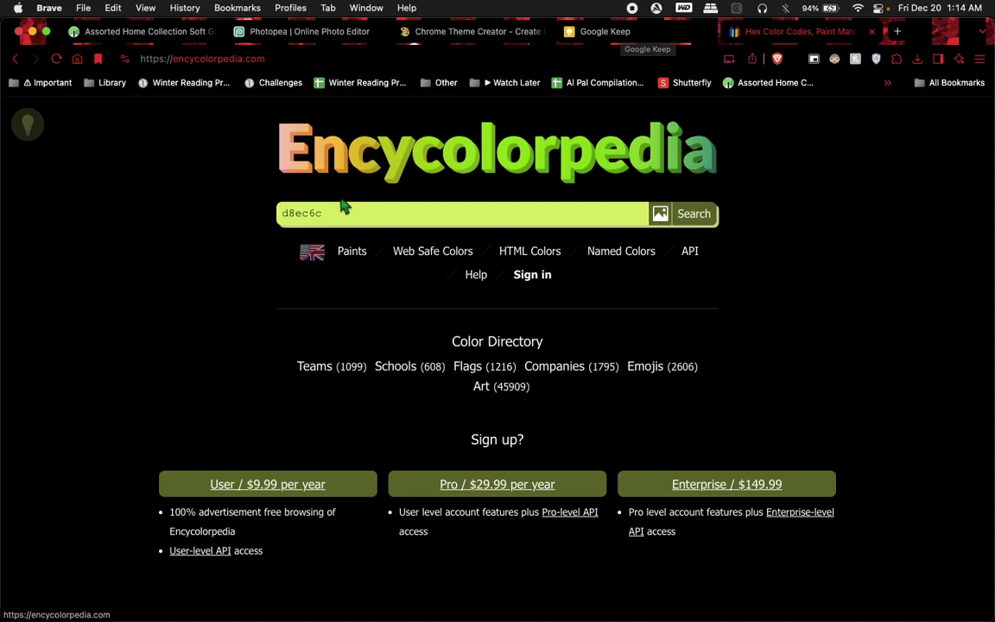
click(321, 212)
key(super+v)
key(Return)
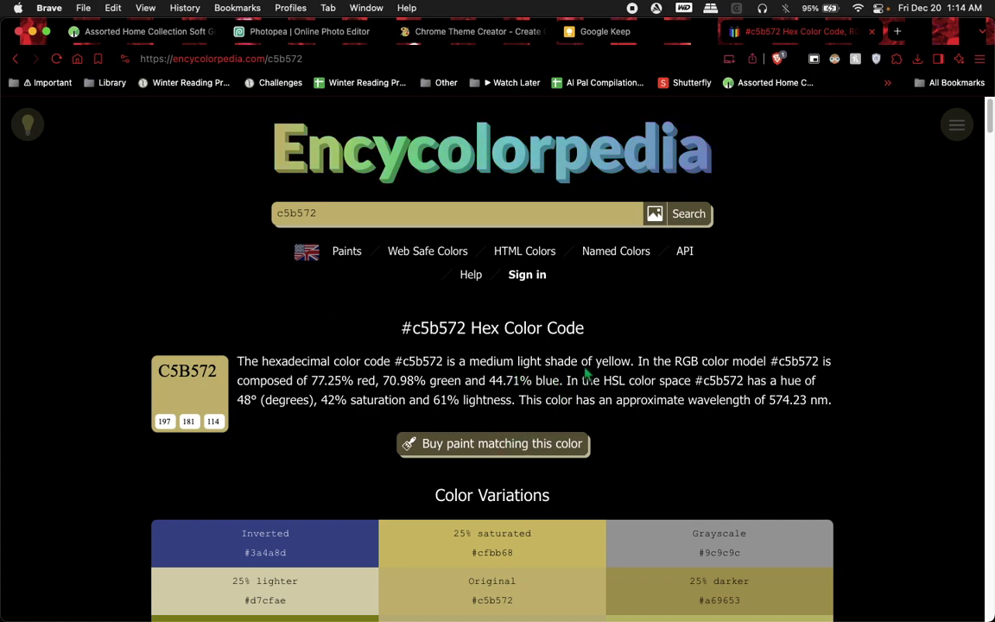
Insert Encycolorpedia's description "medium light shade of yellow," before c5b572 in the Tab Text line of the Cozy Vibes note.
drag(470, 363, 634, 368)
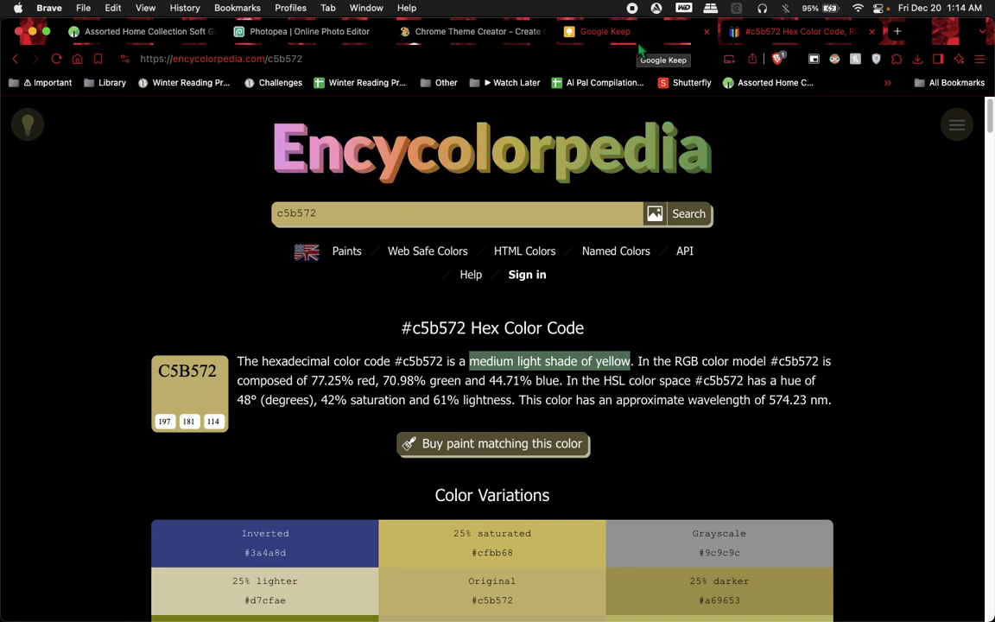
click(573, 31)
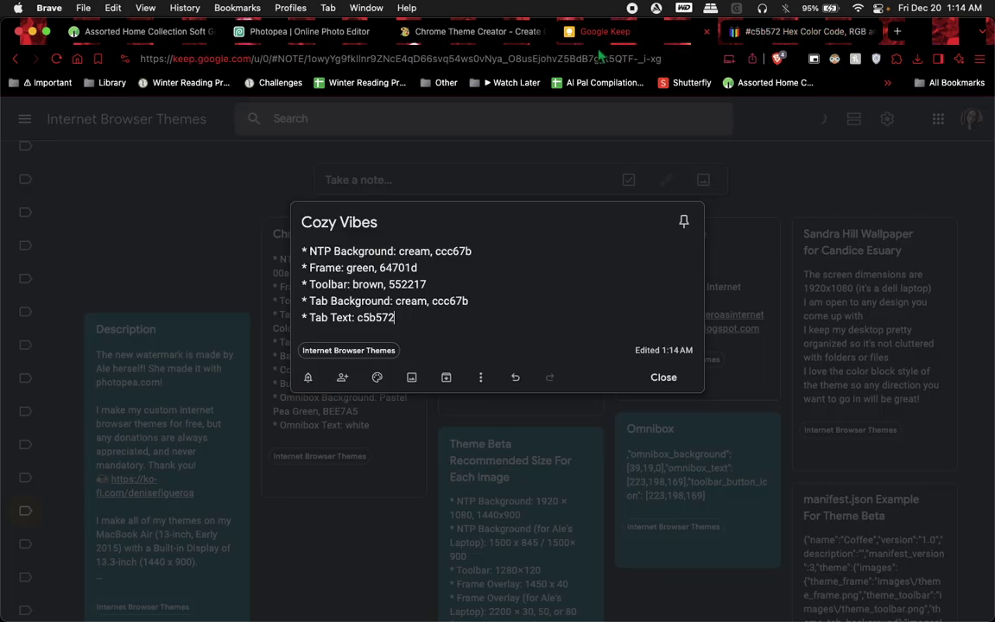
click(359, 319)
text(medium light shade of yellow,)
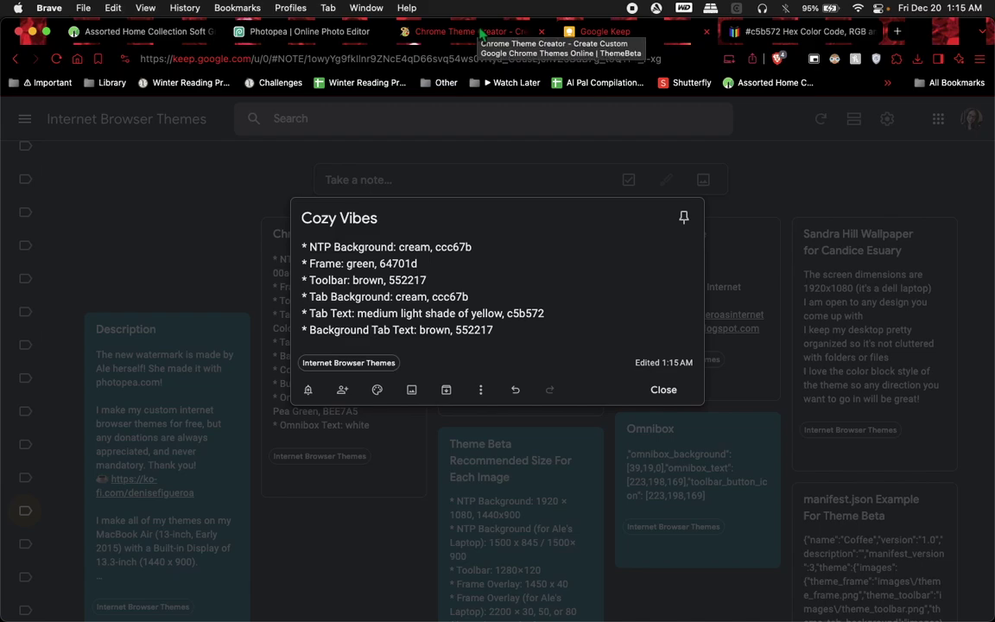
Inspect the Background Tab Text color setting in ThemeBeta without changing it, and collapse the Basic section.
click(482, 32)
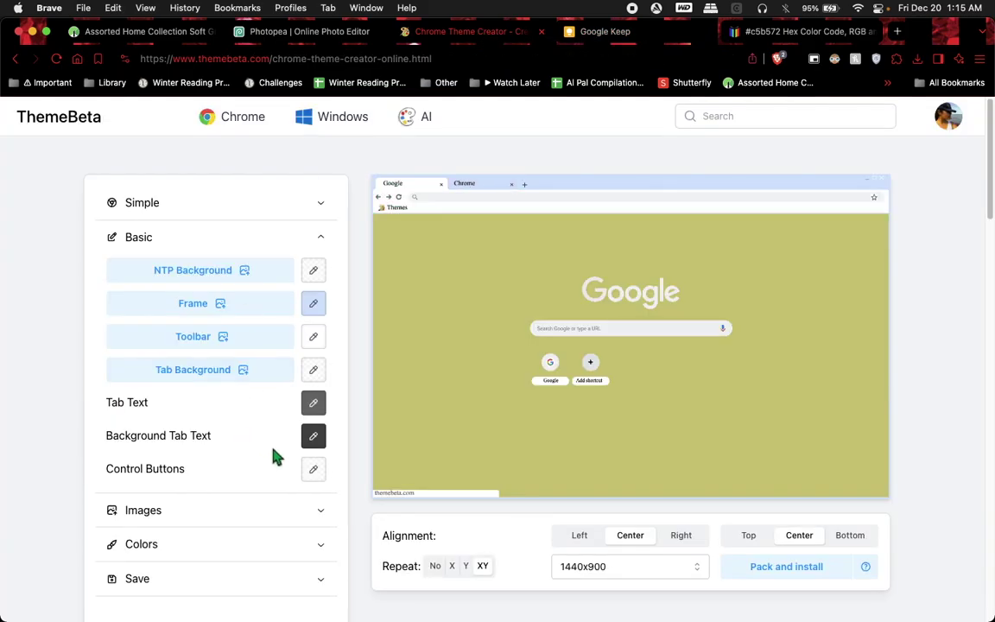
click(314, 437)
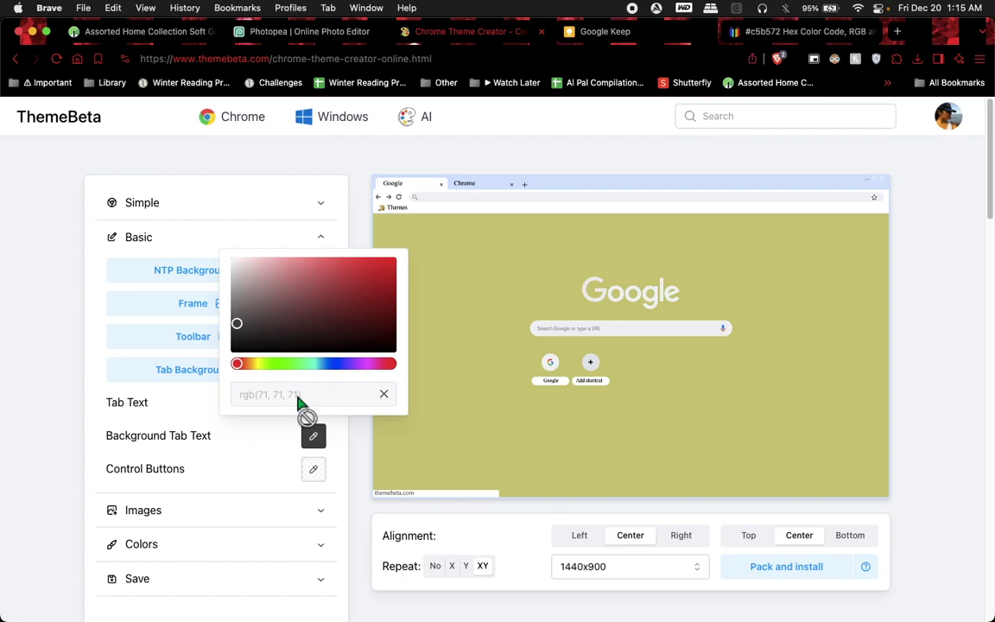
click(276, 475)
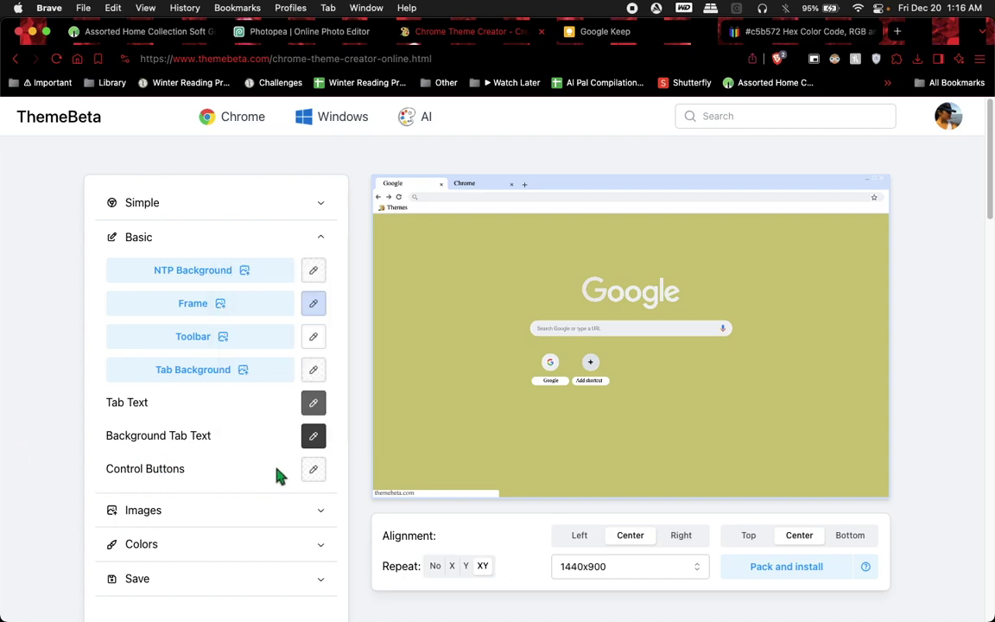
click(298, 236)
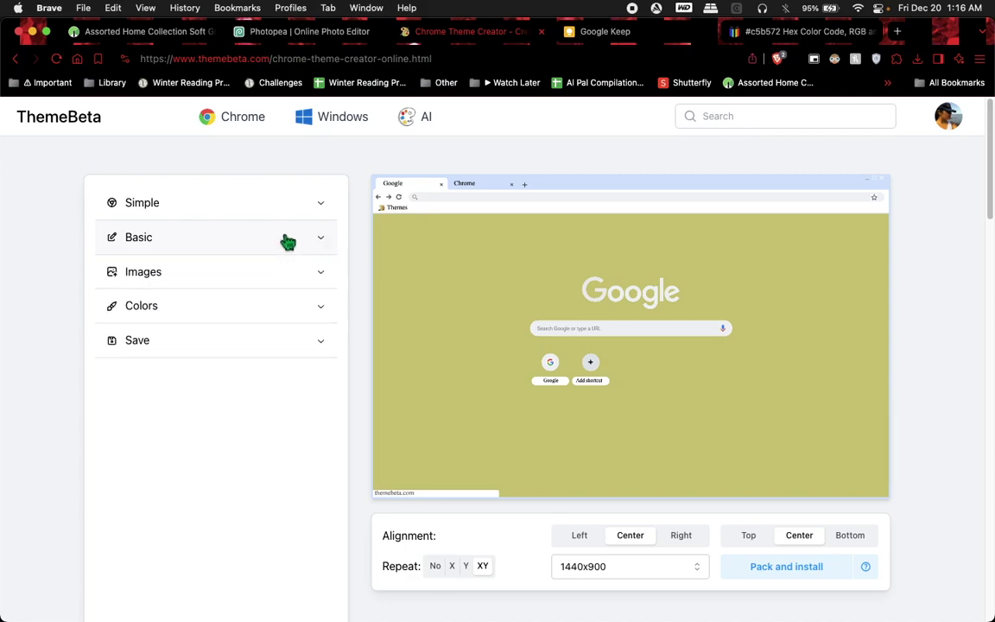
Expand ThemeBeta's Images options, switch to Photopea and accept c5b572 as the foreground color.
click(322, 276)
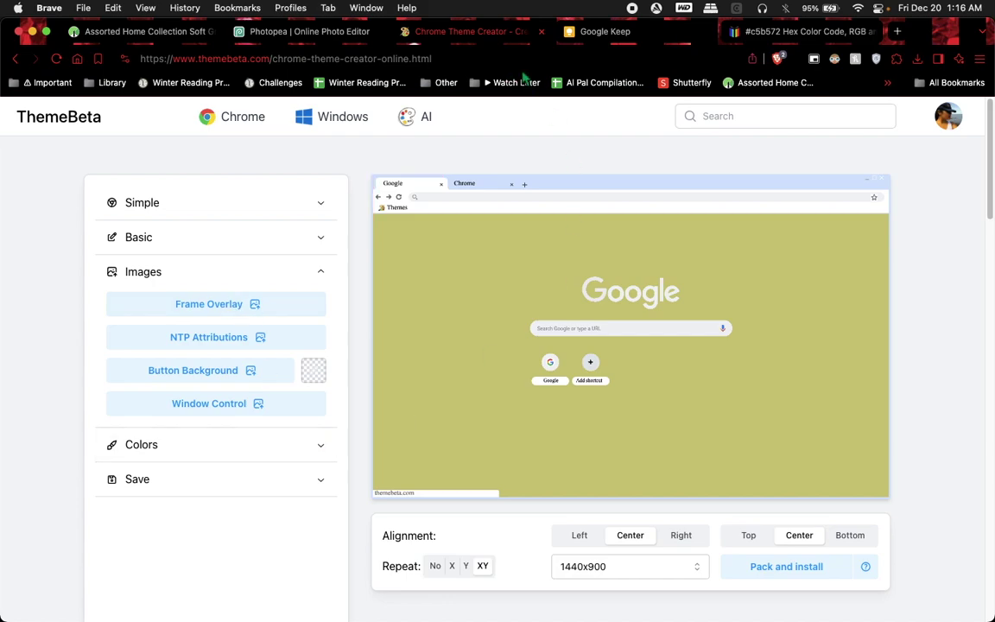
click(300, 34)
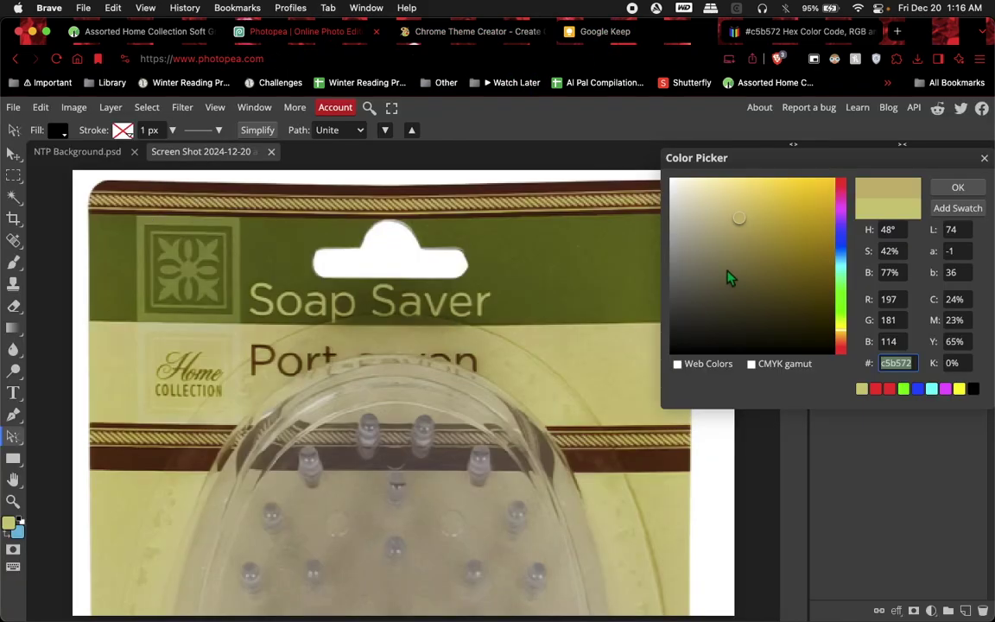
click(941, 207)
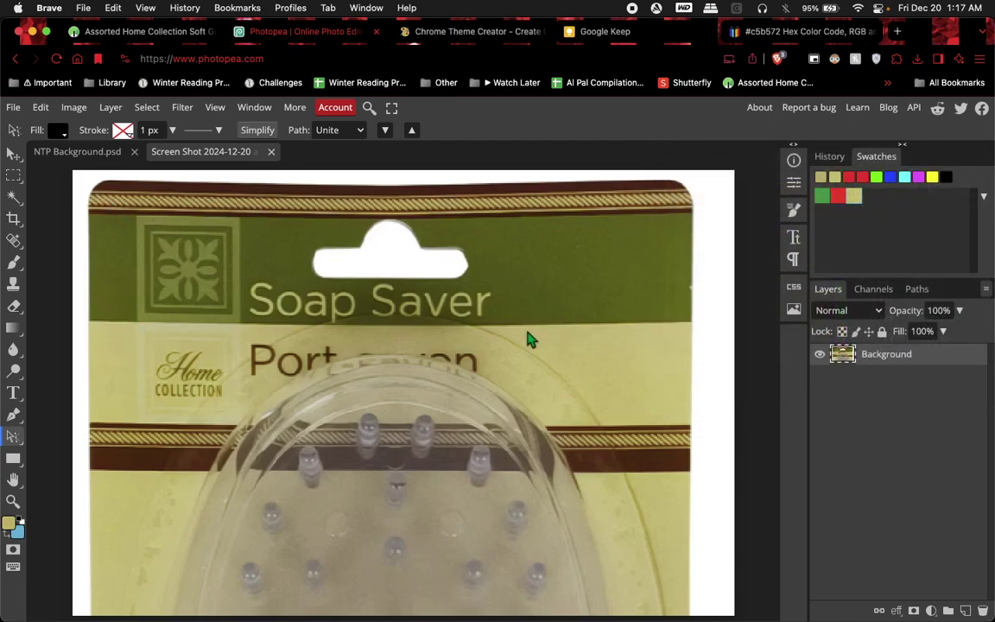
click(13, 107)
mouse_move(74, 316)
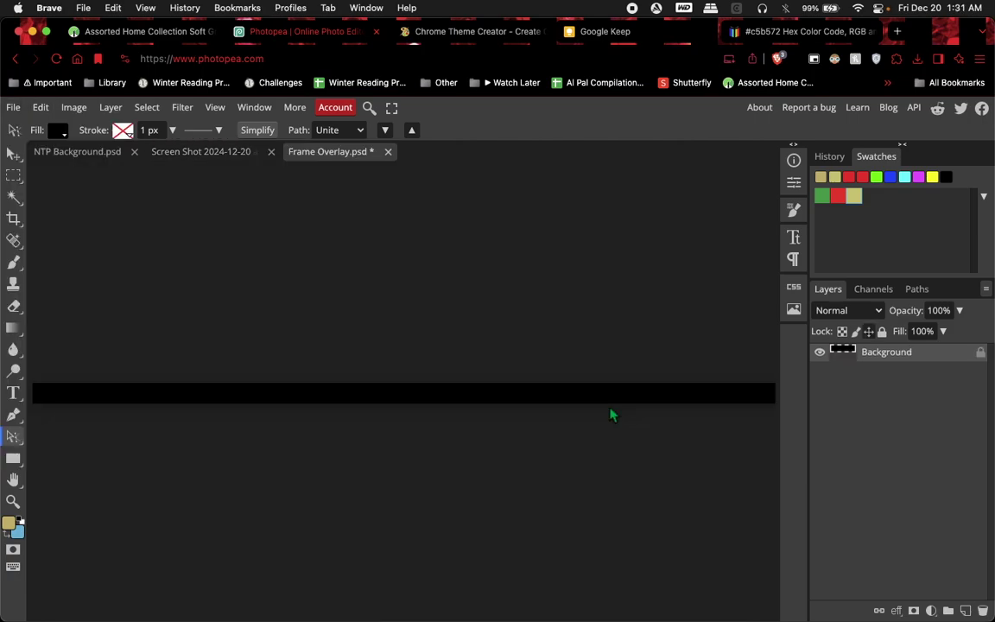
Open the Dollar Tree soap saver screenshot from the Desktop and frame a crop around the green Soap Saver band, excluding the white edges.
key(super+o)
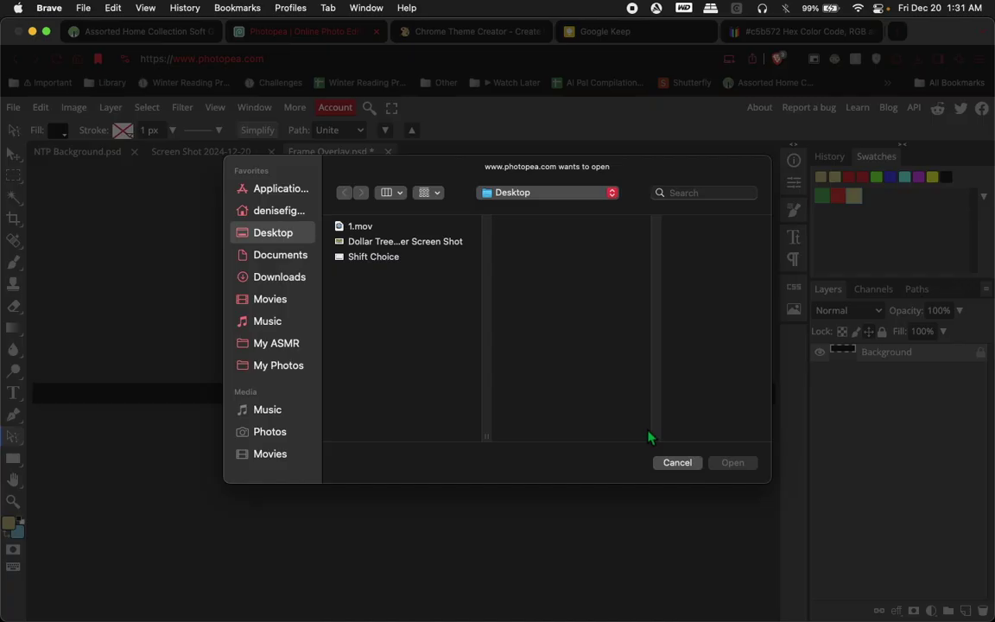
double_click(409, 244)
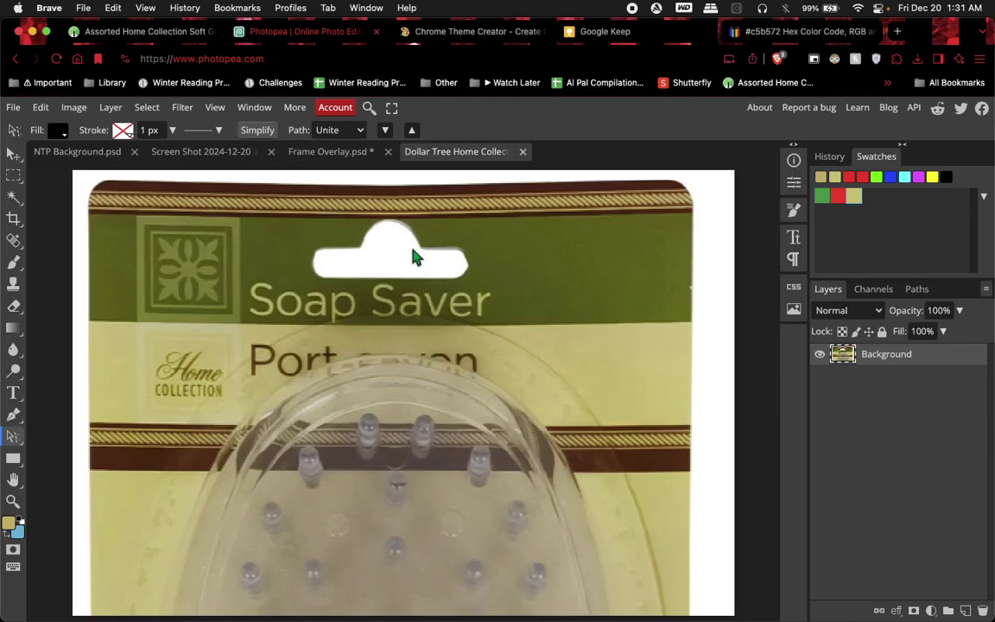
key(c)
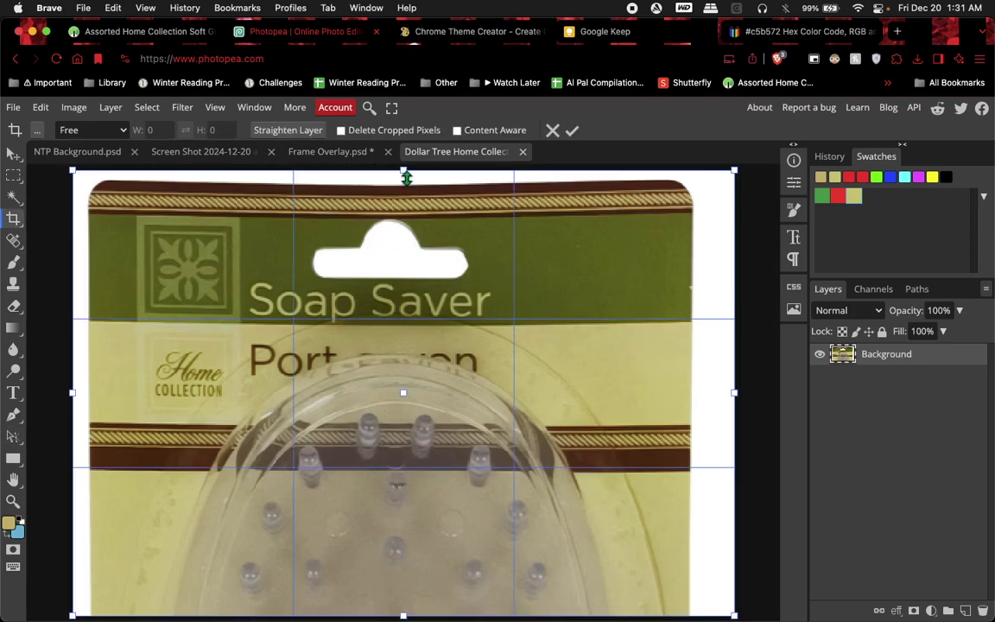
drag(403, 171, 403, 217)
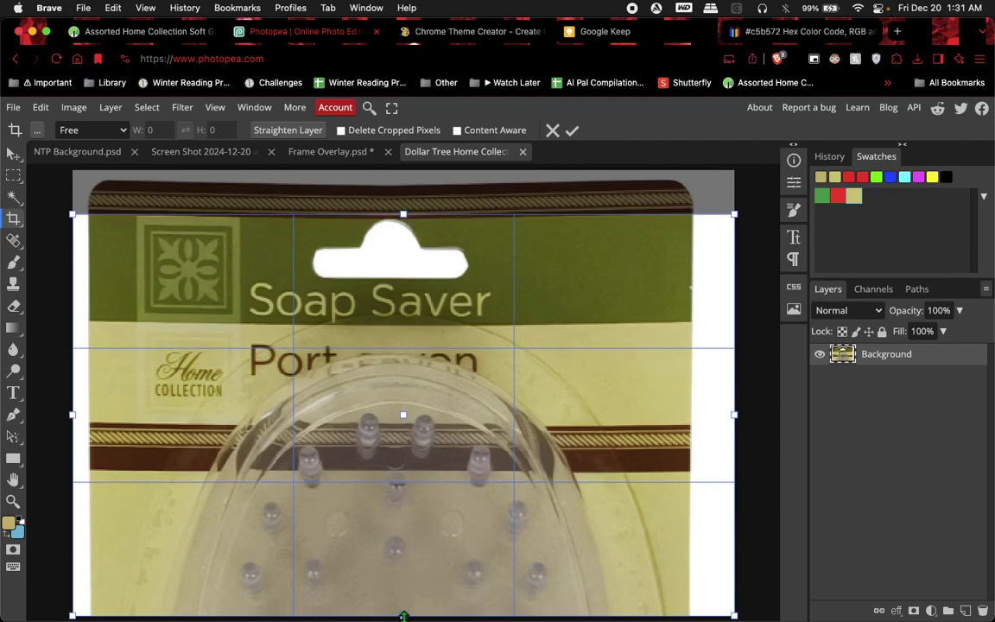
drag(403, 614, 455, 320)
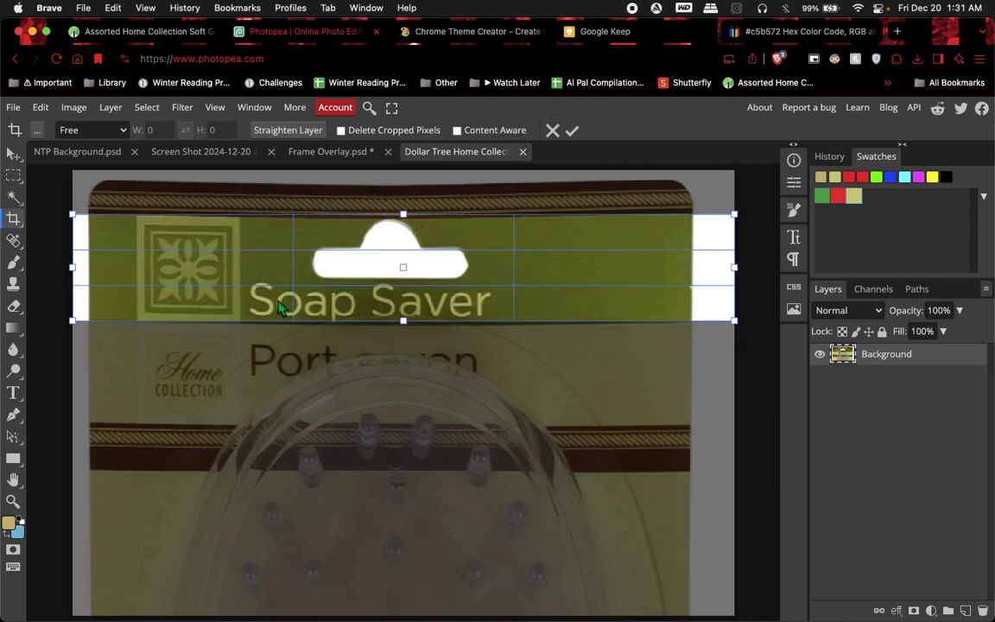
drag(77, 271, 89, 275)
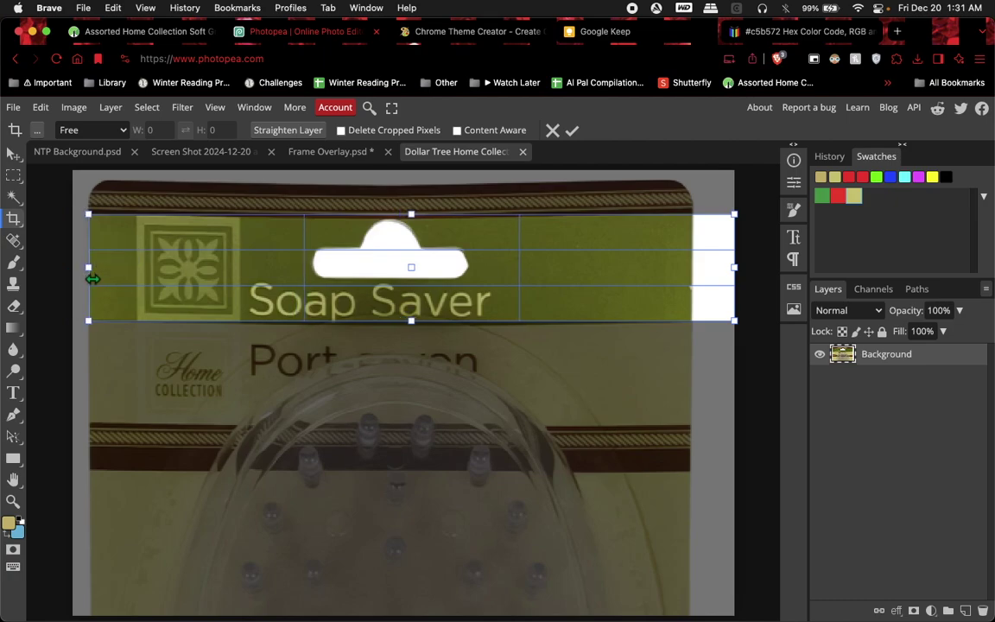
drag(734, 268, 691, 269)
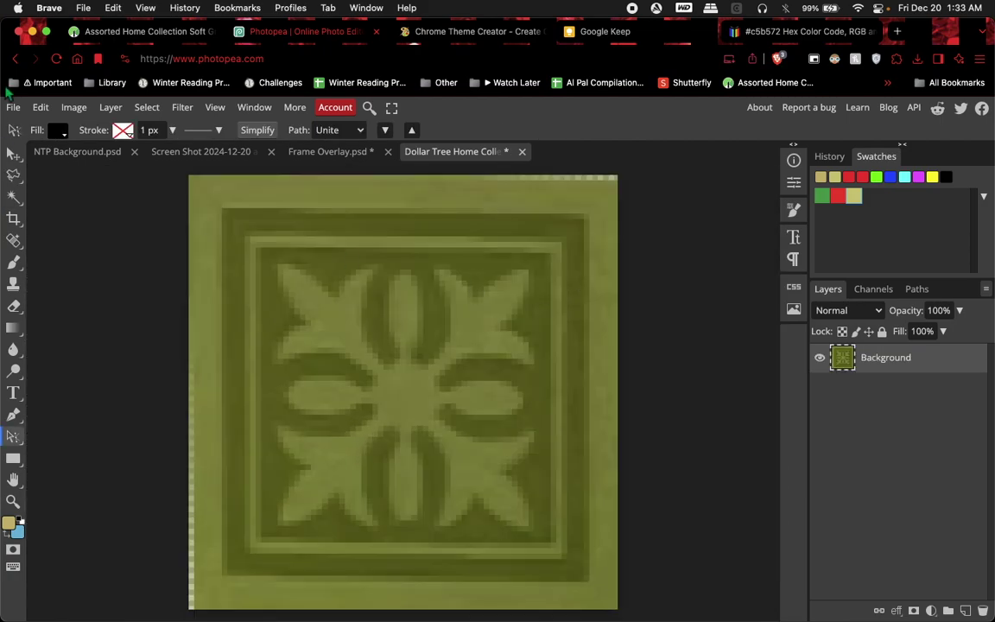
Export the cropped decorative square as a PNG and select the Background layer in the Frame Overlay document.
click(13, 107)
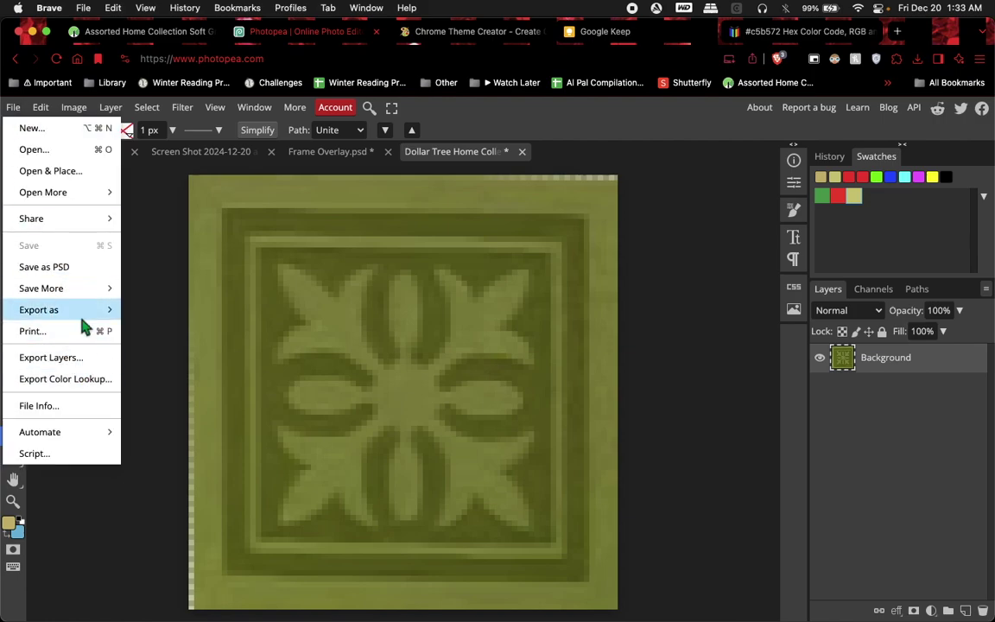
mouse_move(82, 313)
click(194, 312)
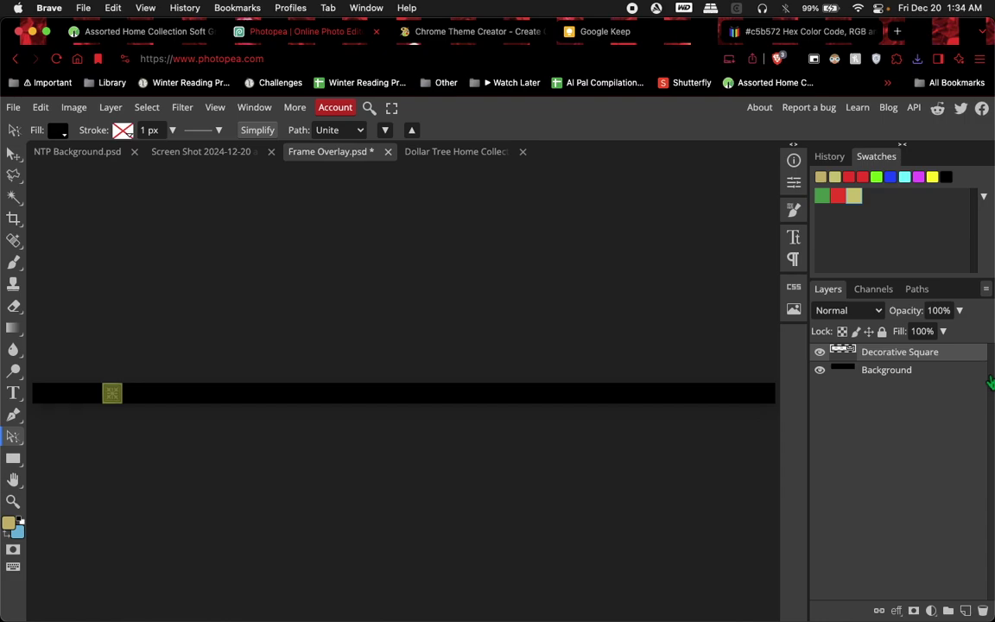
click(966, 377)
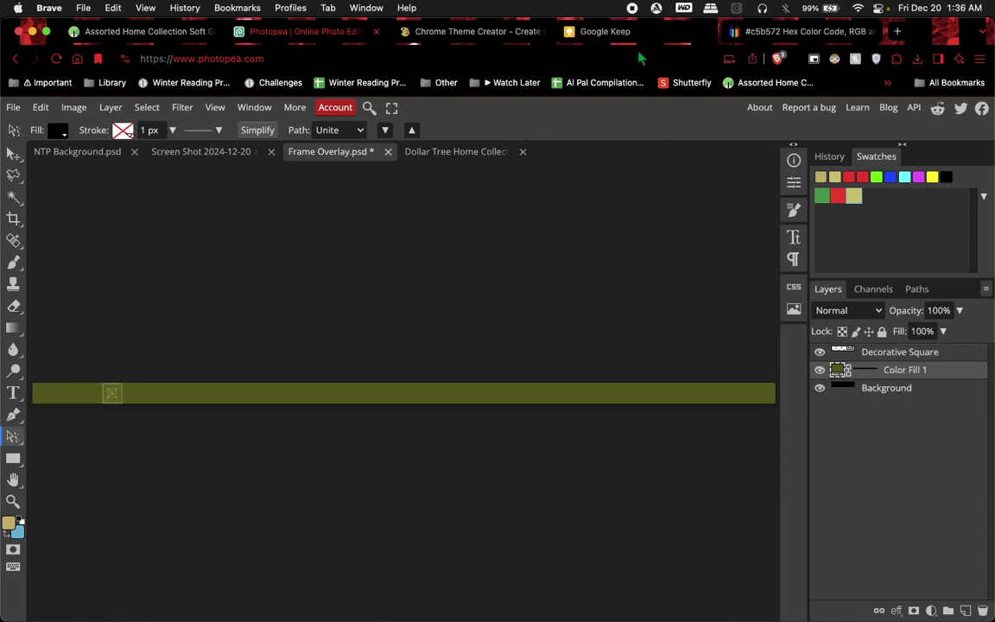
Check the recommended theme_frame_overlay image size on the ThemeBeta page and return to Photopea.
click(511, 37)
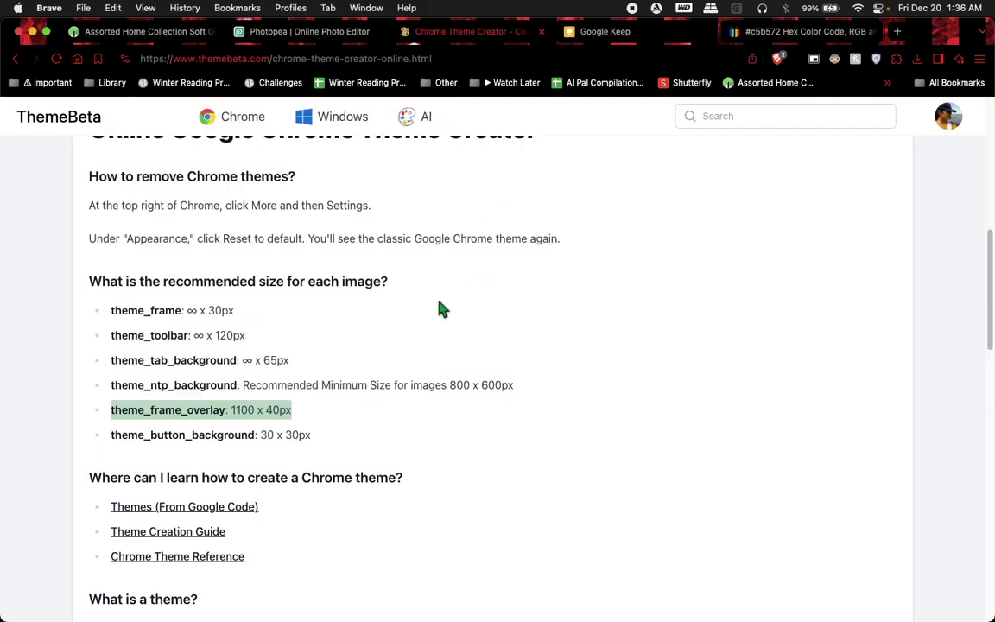
scroll(346, 363, up, 15)
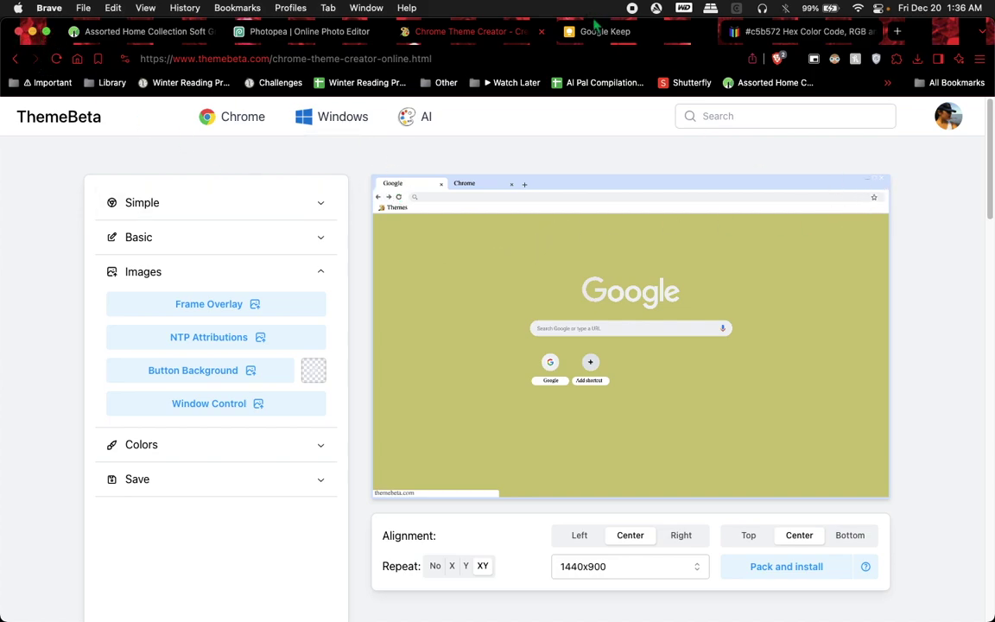
click(267, 32)
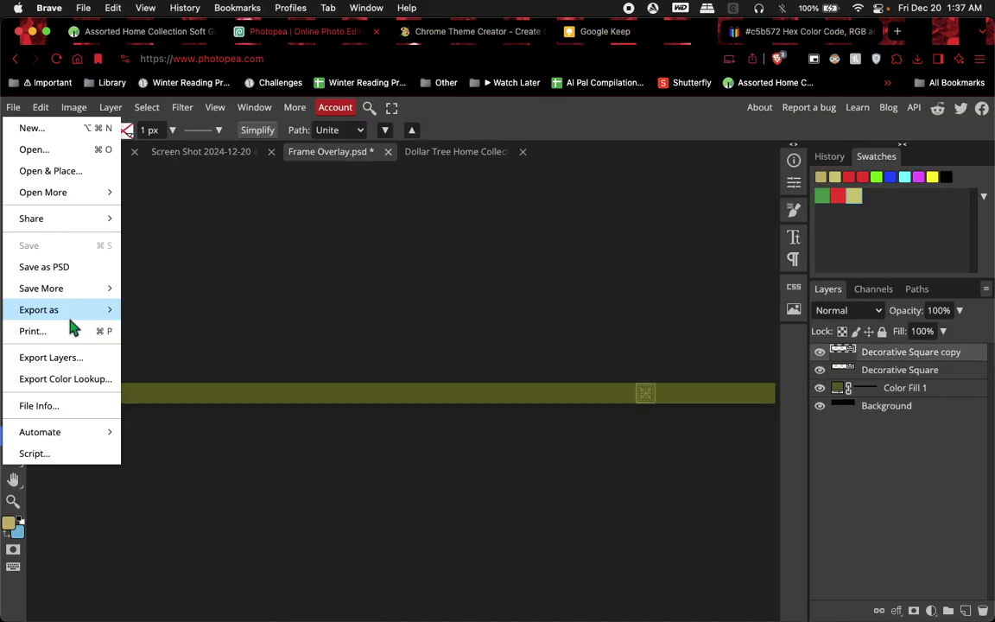
Export the Frame Overlay document as a 1450 x 40 px PNG named Frame Overlay in the Downloads folder.
mouse_move(73, 313)
click(147, 310)
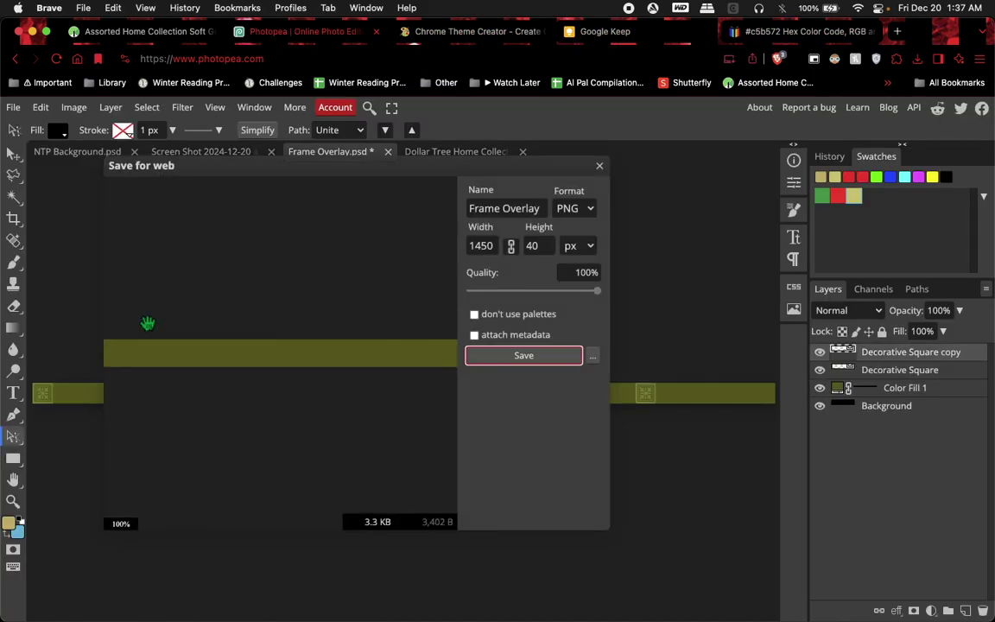
click(510, 359)
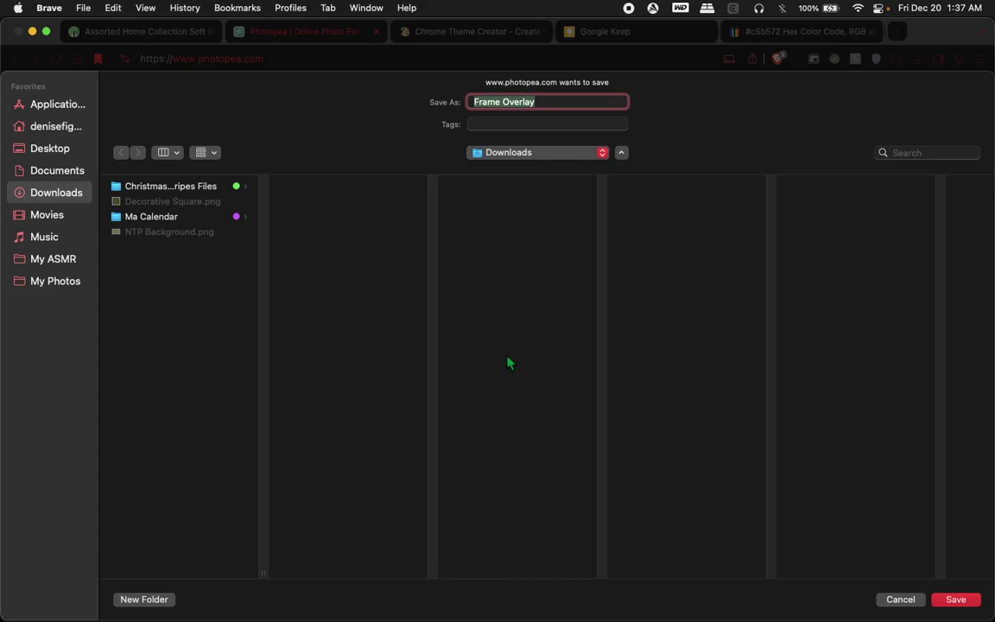
key(Return)
Load Frame Overlay.png from Downloads as the theme's Frame Overlay image in ThemeBeta.
click(466, 31)
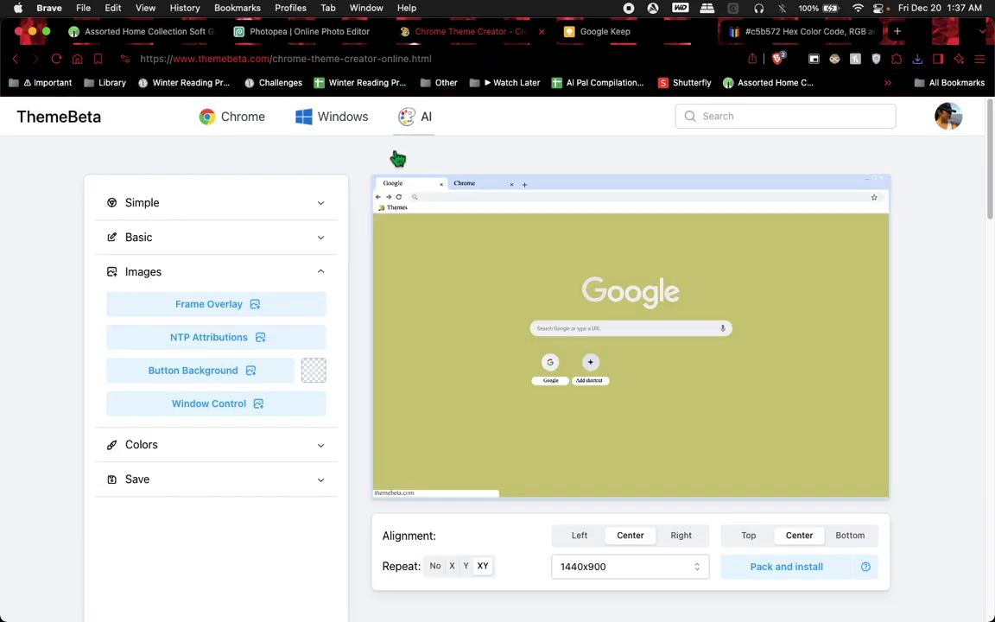
click(227, 308)
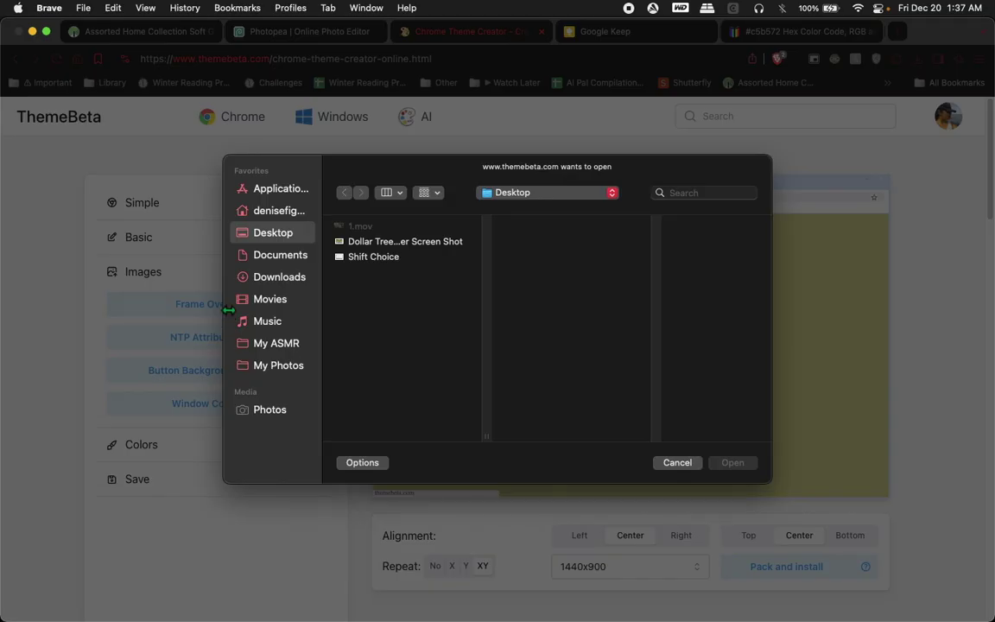
click(261, 277)
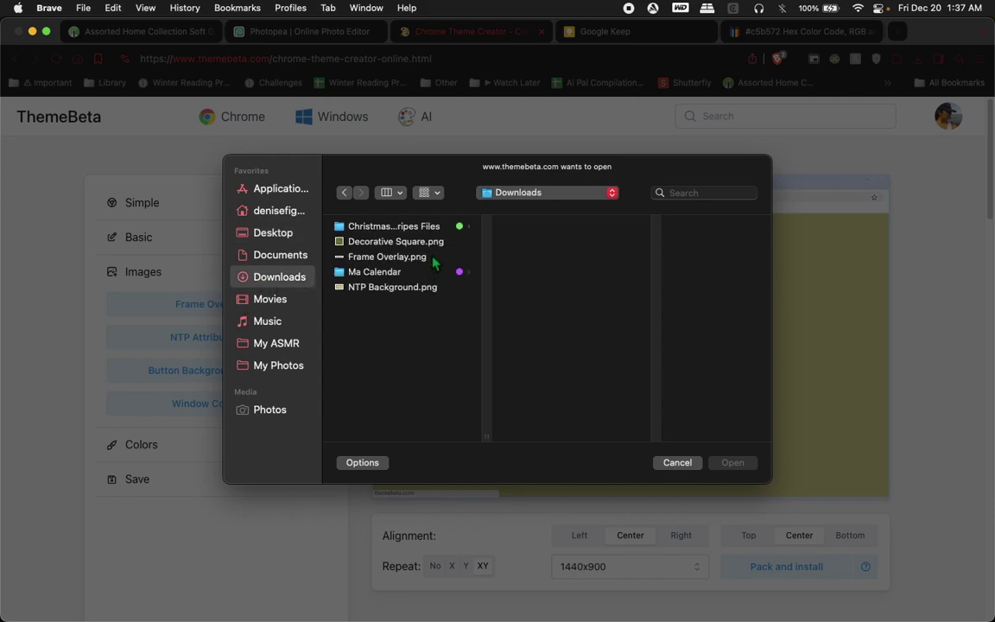
click(432, 258)
double_click(433, 257)
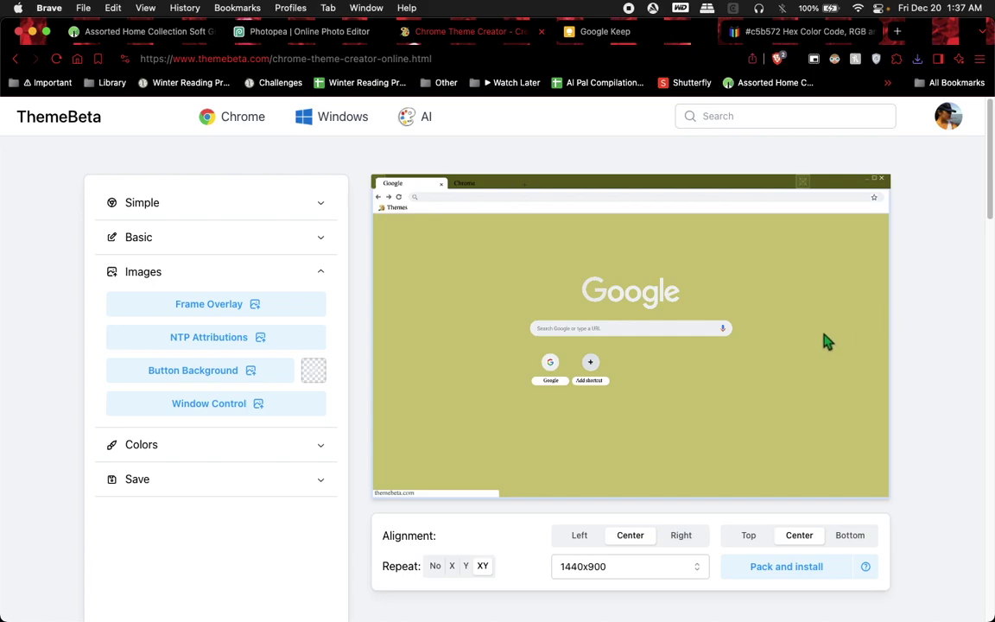
Load the 110-NTP Attribution PNG from the internet browser themes folder in Documents as the theme's NTP Attributions image.
click(263, 349)
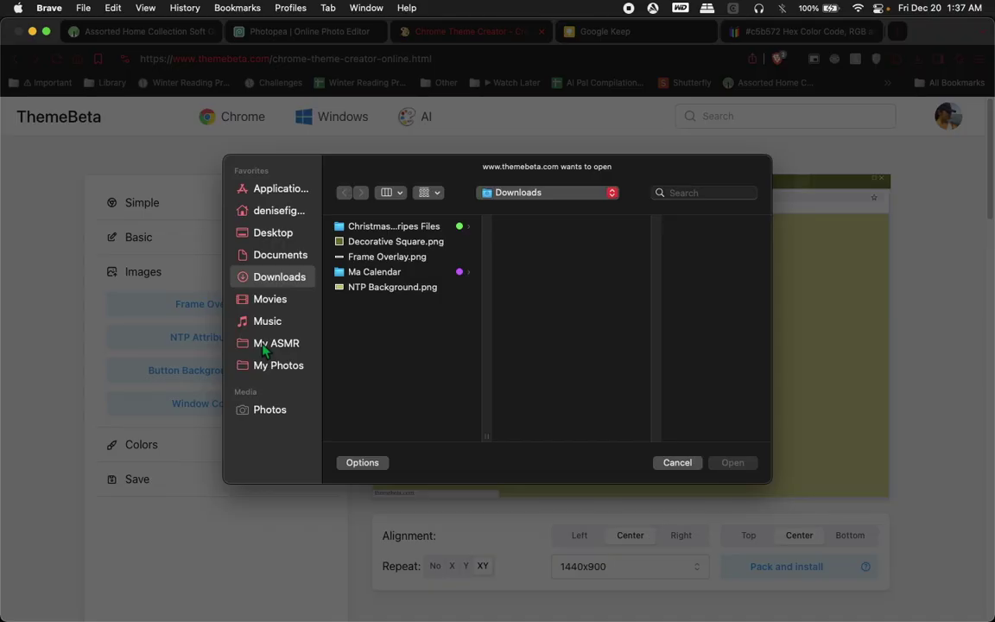
click(290, 258)
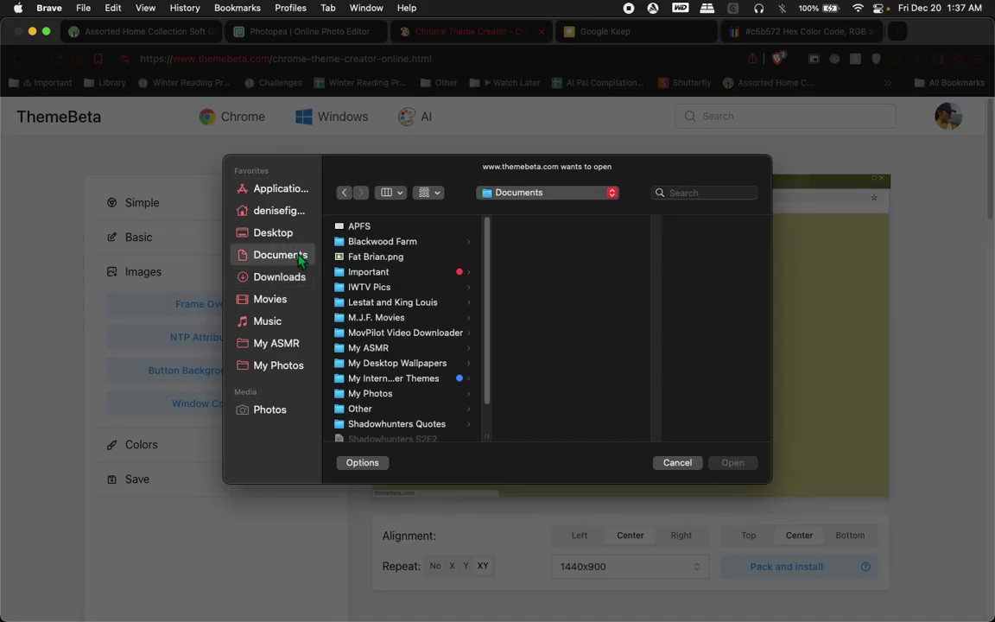
click(436, 380)
click(562, 226)
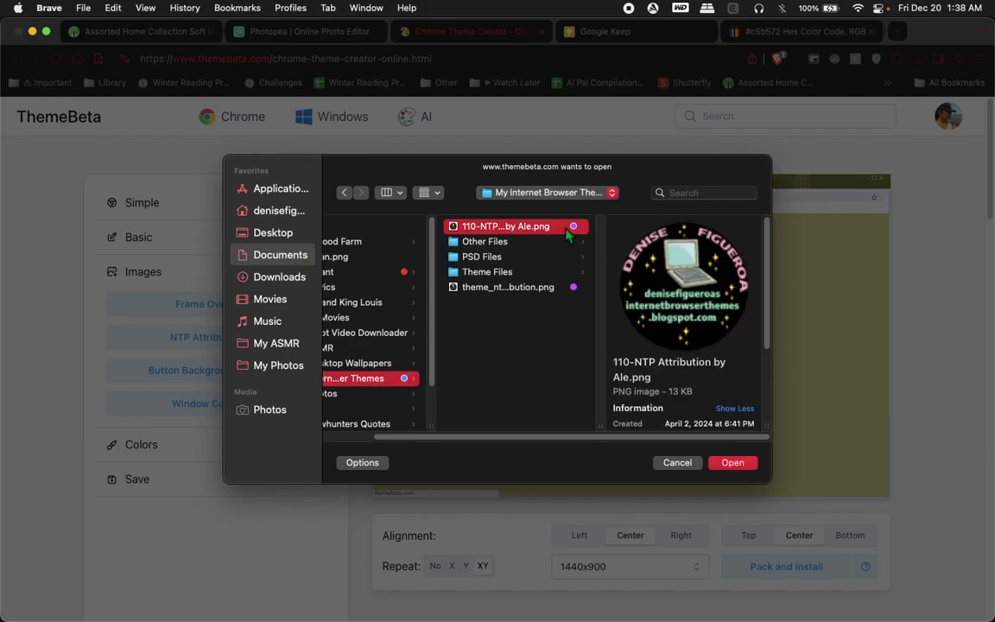
double_click(566, 228)
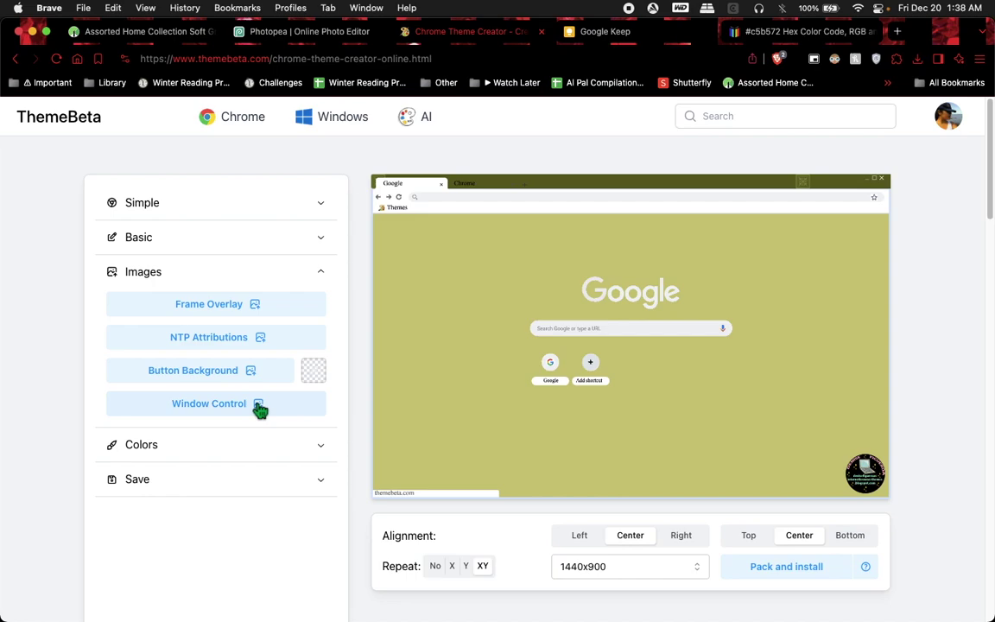
Add the line "* Bookmark Text:" to the Cozy Vibes note in Google Keep, copying the element name from ThemeBeta's Colors options.
click(326, 281)
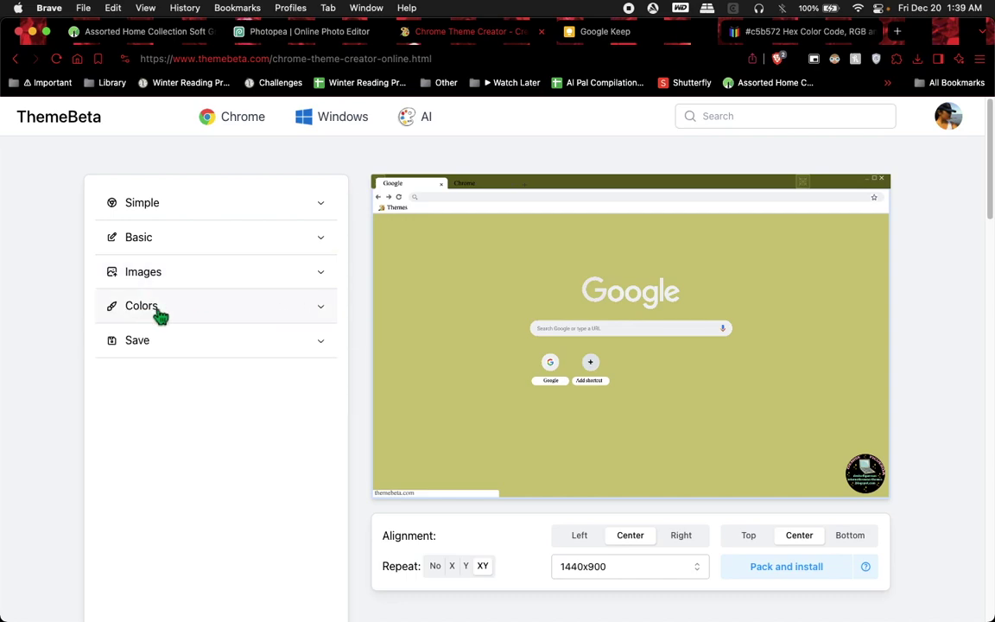
click(318, 316)
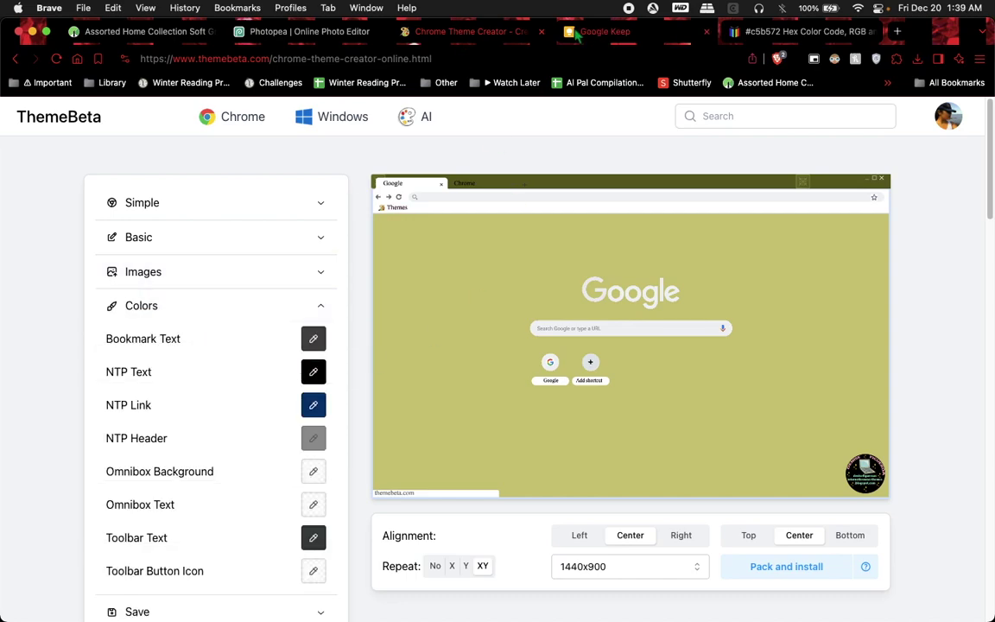
click(600, 31)
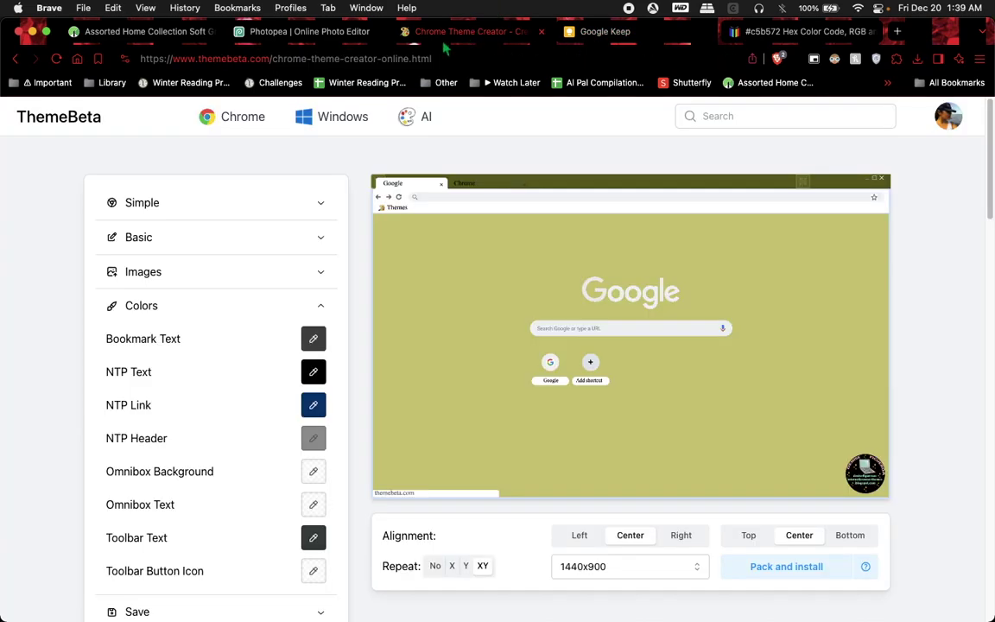
click(428, 32)
drag(108, 339, 200, 346)
key(super+c)
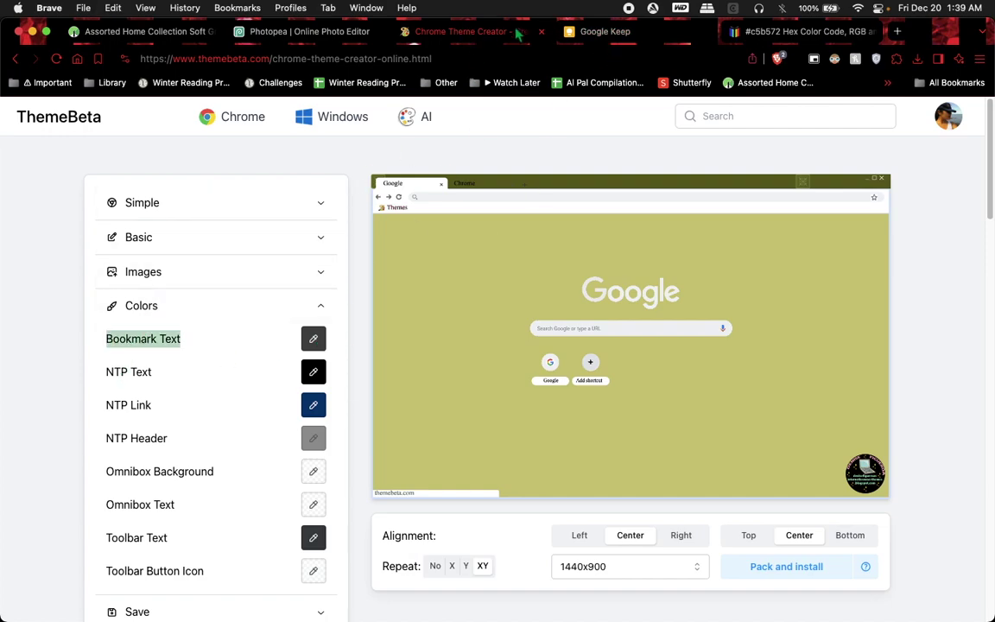
click(574, 31)
click(478, 346)
key(Return)
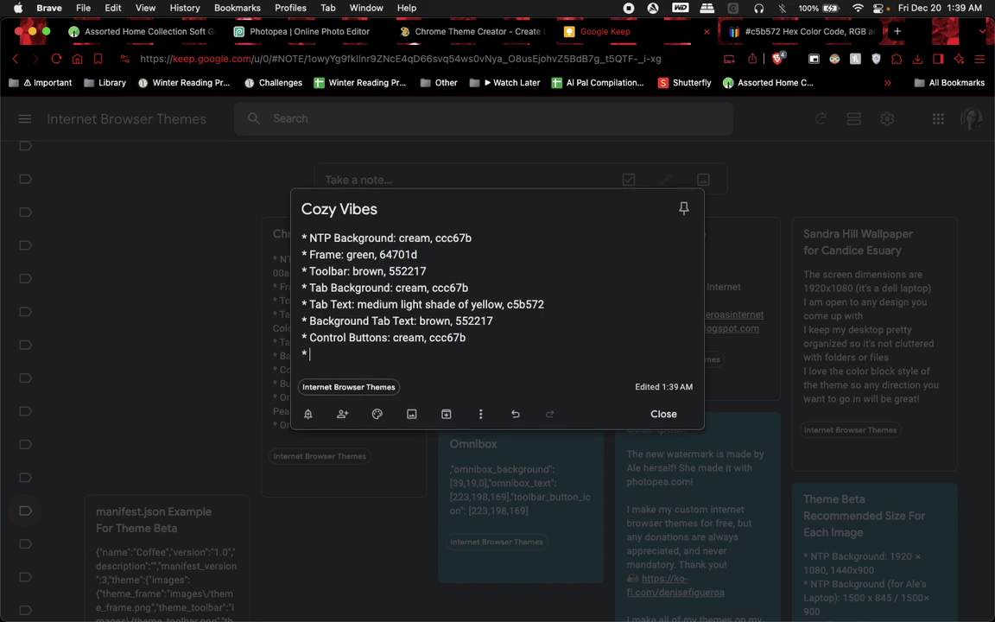
key(super+v)
text(:)
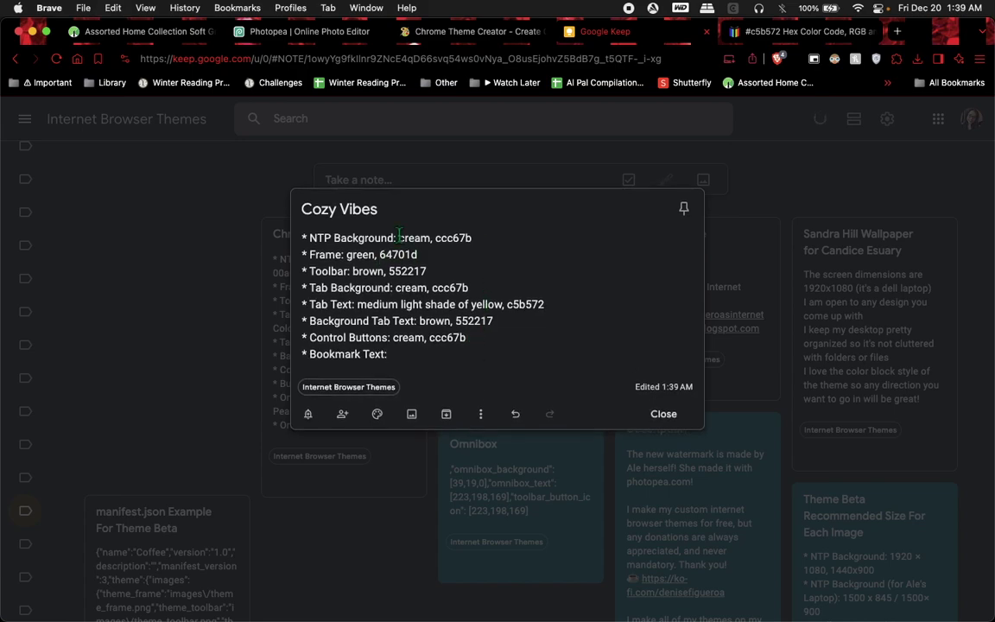
Copy "cream, ccc67b" from the NTP Background line to the end of the Bookmark Text line and return to ThemeBeta's Colors options.
drag(398, 239, 494, 239)
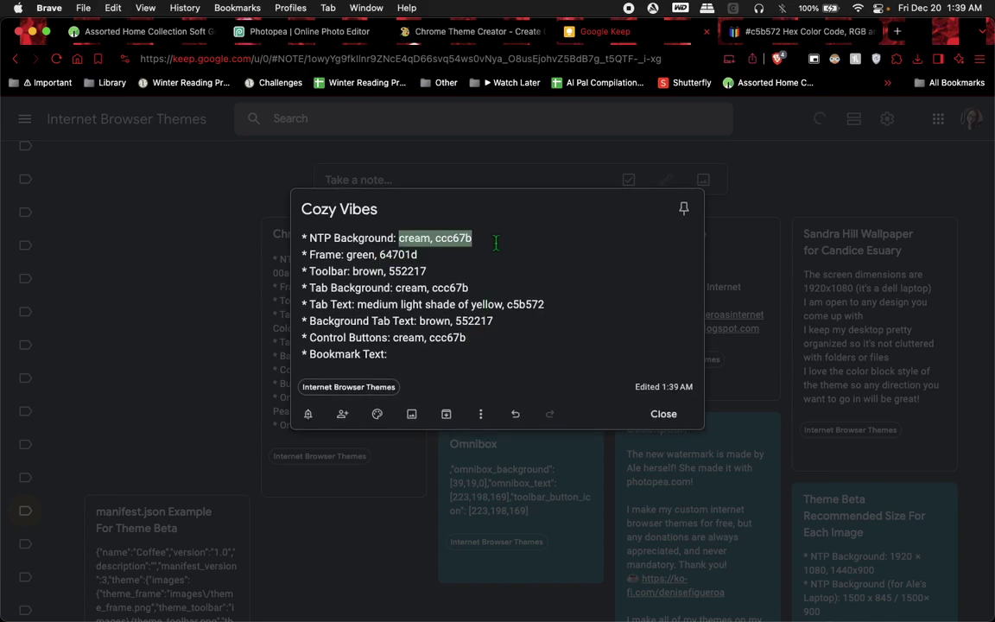
click(407, 353)
key(ctrl+shift+Tab)
click(111, 373)
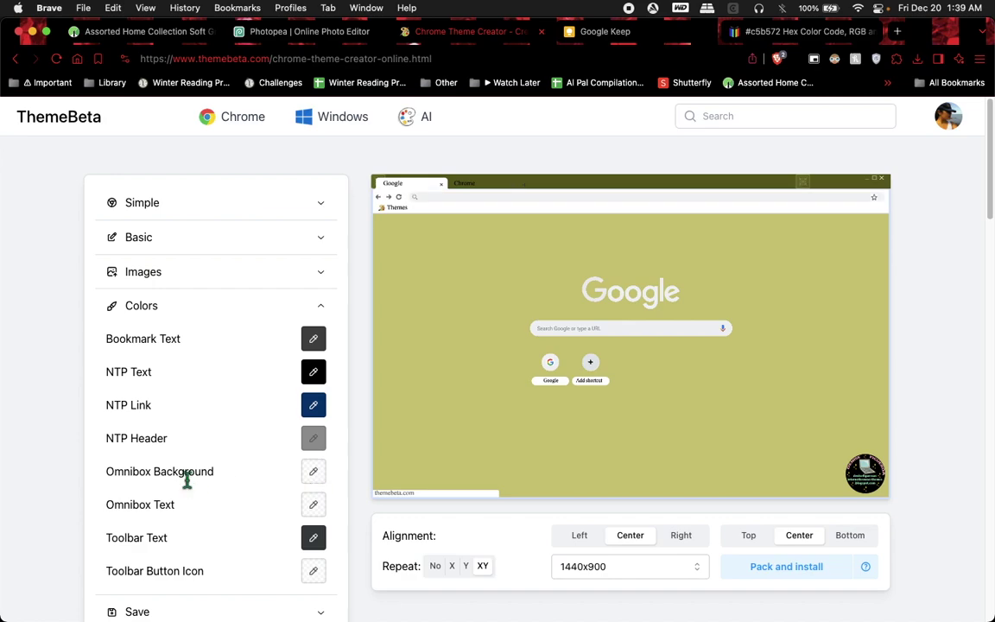
Add Omnibox Background (brown, 552217) and Omnibox Text, Toolbar Text and Toolbar Button Icon (cream, ccc67b) to the Cozy Vibes note in Google Keep.
drag(102, 471, 208, 510)
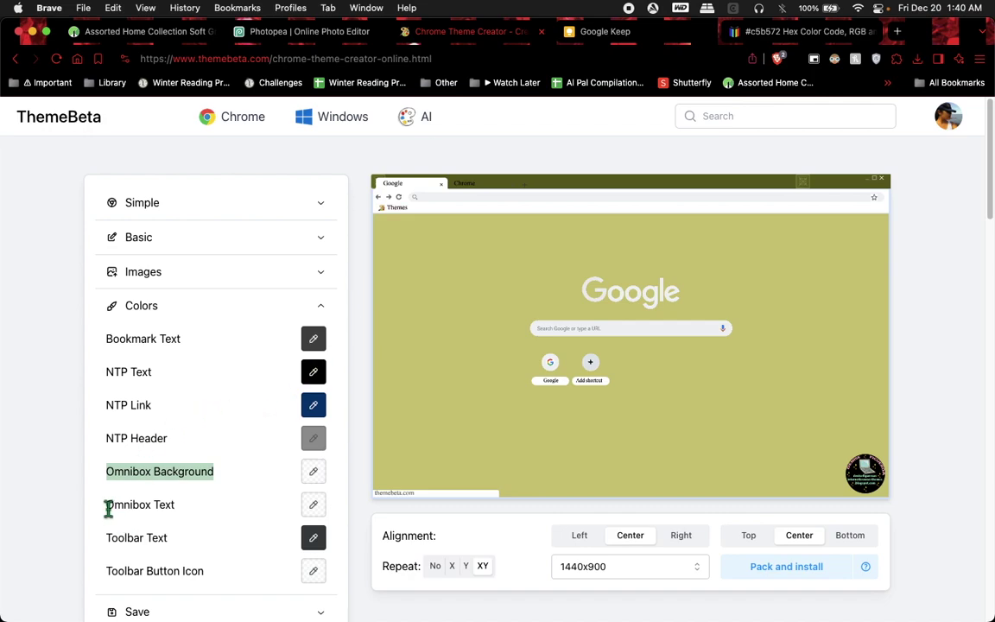
drag(106, 507, 198, 518)
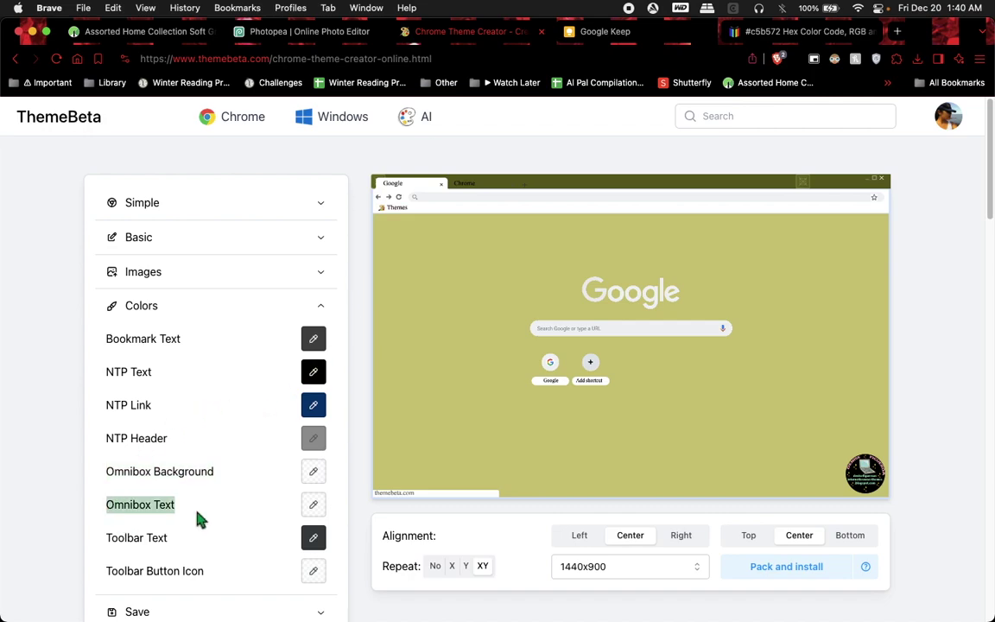
click(600, 31)
click(471, 32)
Set the theme's category to Art in ThemeBeta's Save options.
click(320, 311)
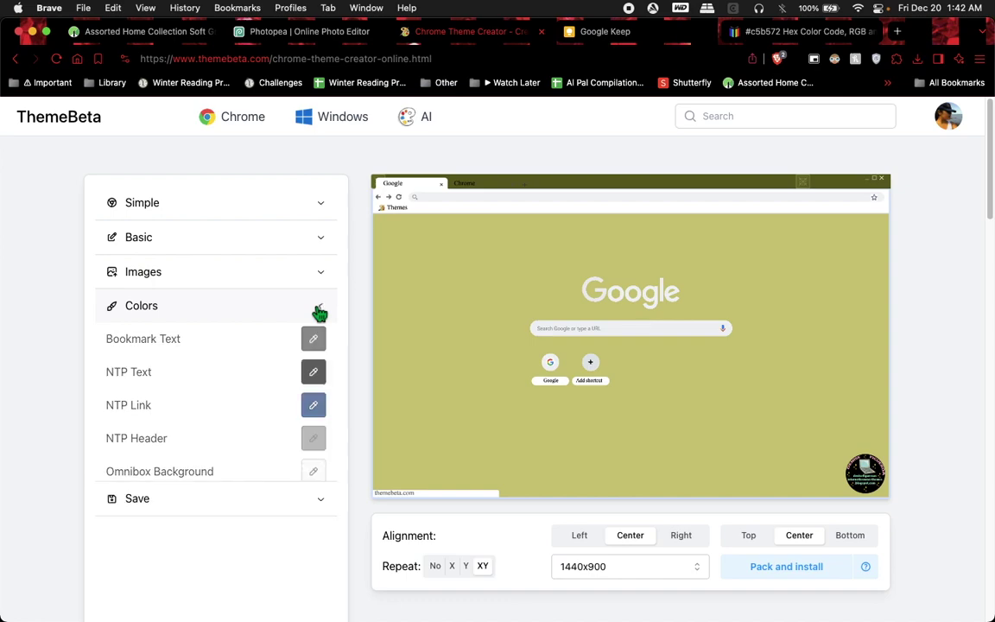
click(320, 343)
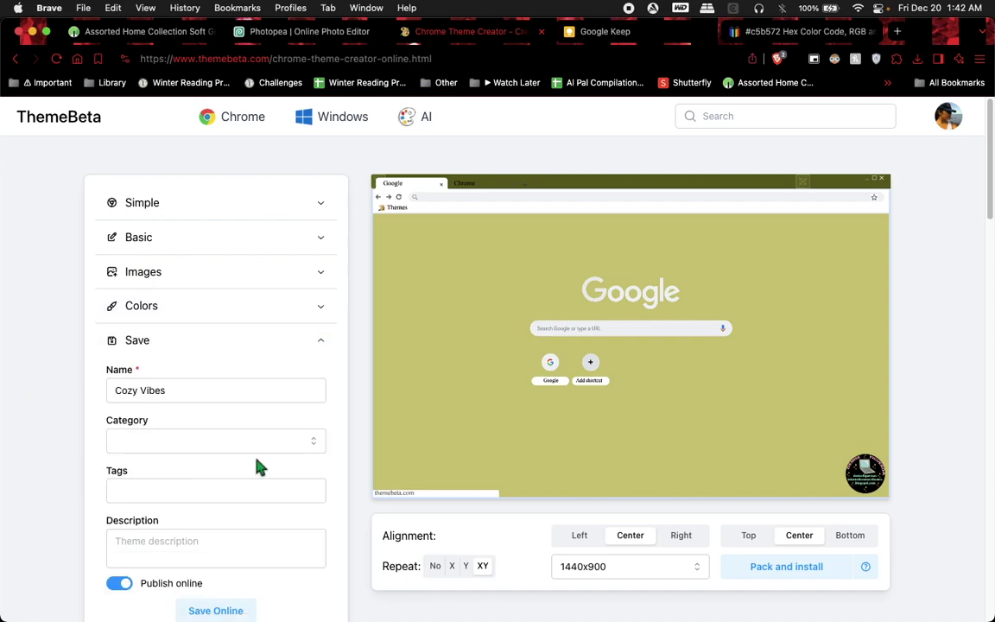
scroll(85, 444, down, 2)
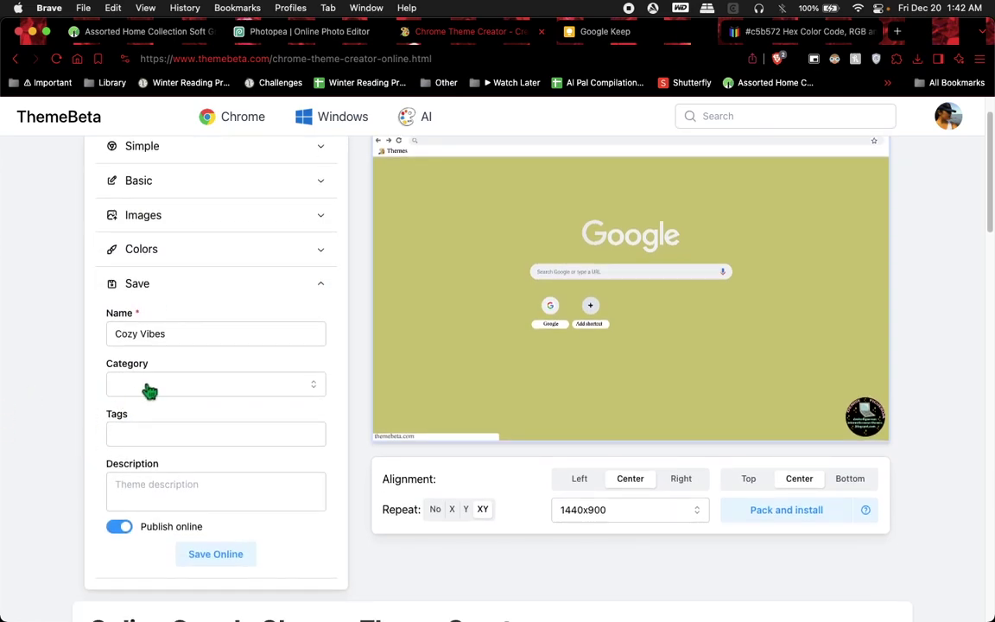
click(315, 393)
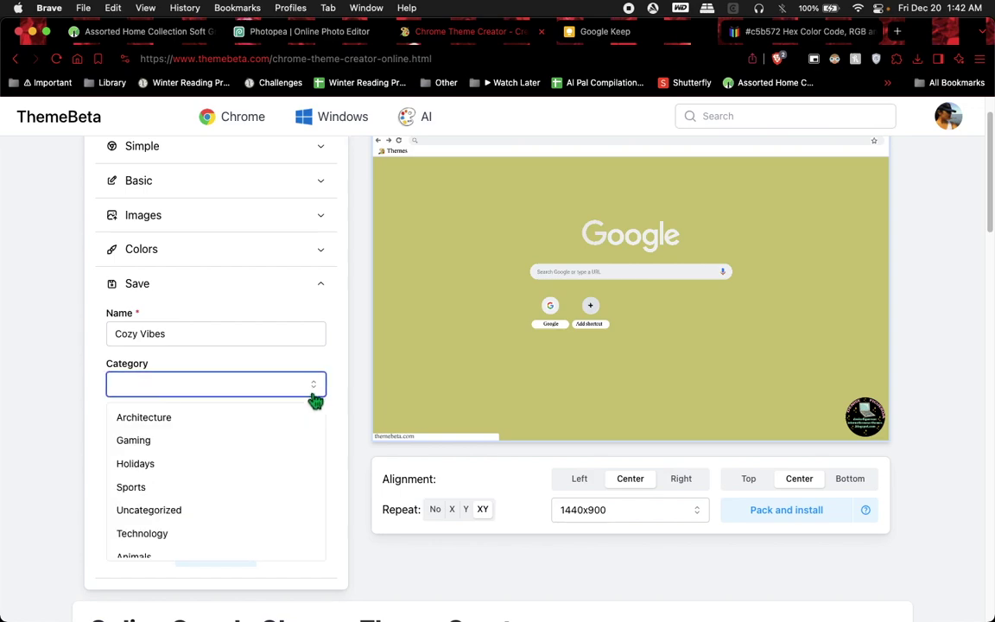
scroll(196, 518, down, 1)
scroll(200, 518, down, 3)
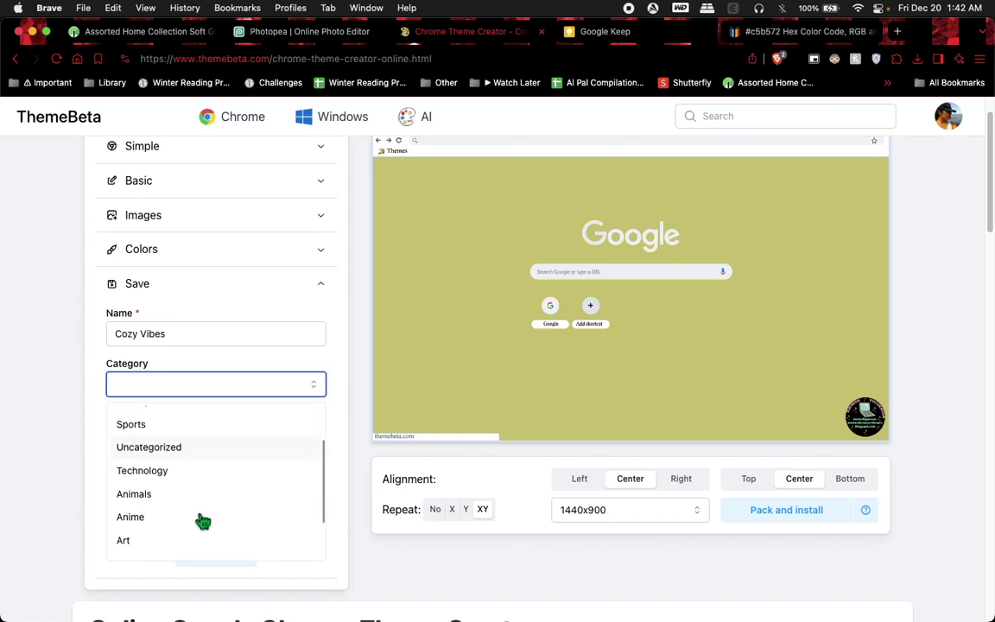
scroll(188, 524, down, 1)
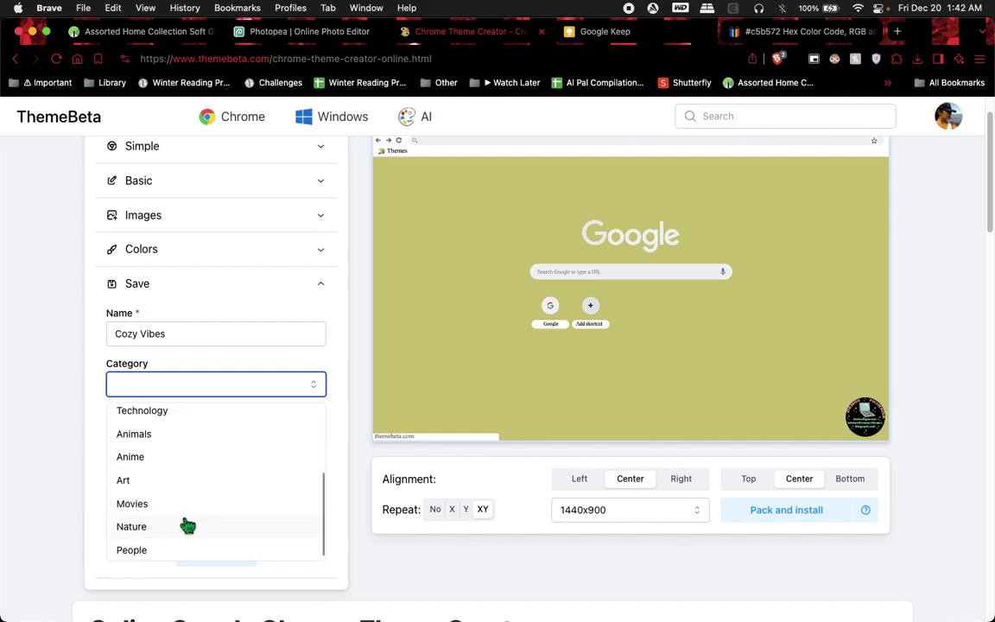
click(129, 479)
scroll(411, 555, down, 2)
scroll(411, 556, up, 1)
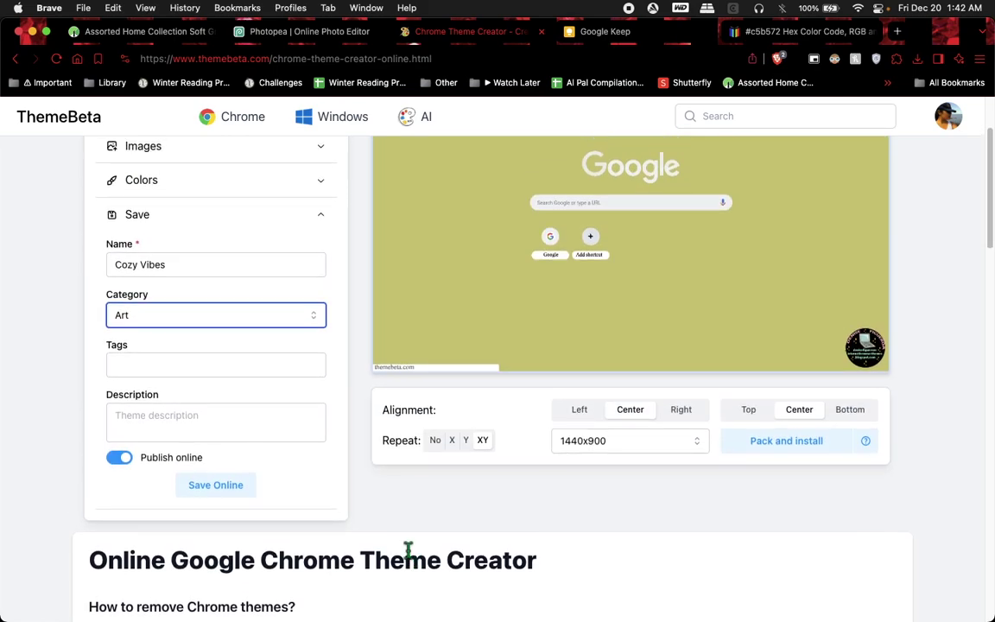
scroll(411, 556, down, 1)
scroll(411, 556, up, 4)
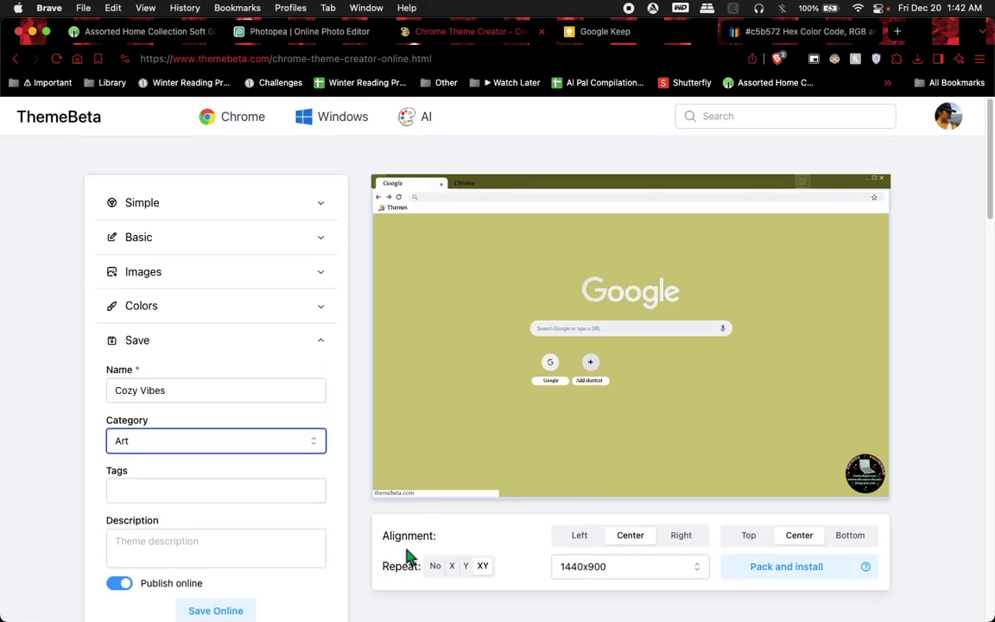
Pack the theme and save it as Cozy Vibes in Downloads, and save the theme online with publishing enabled.
click(797, 581)
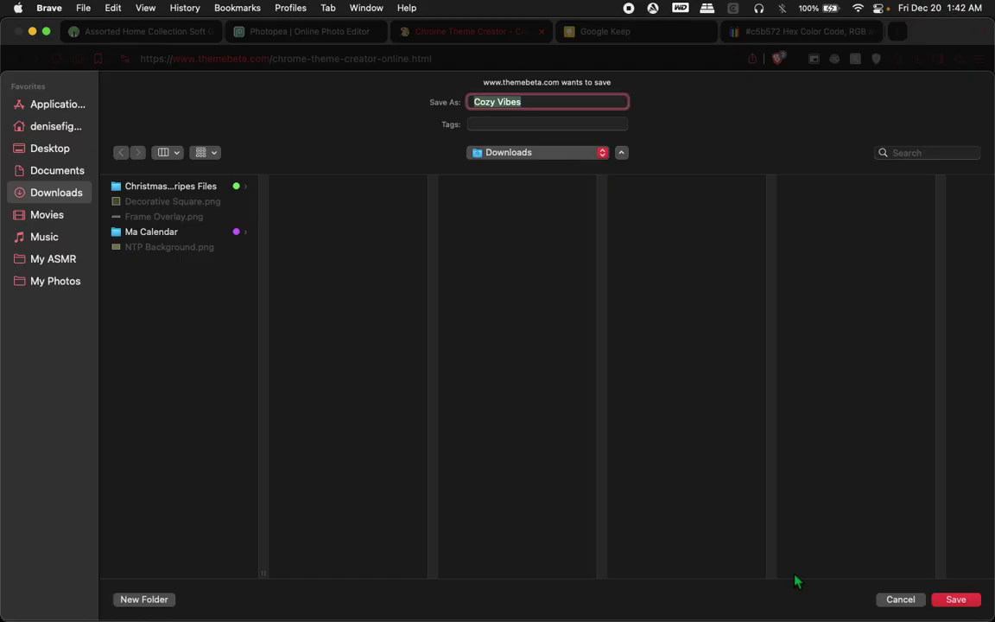
click(956, 600)
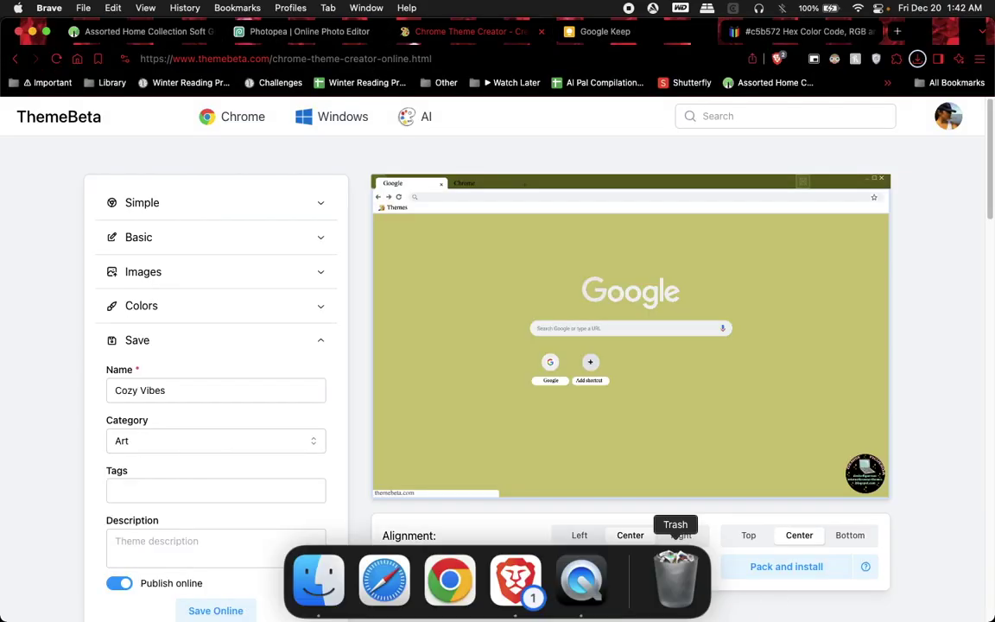
click(211, 611)
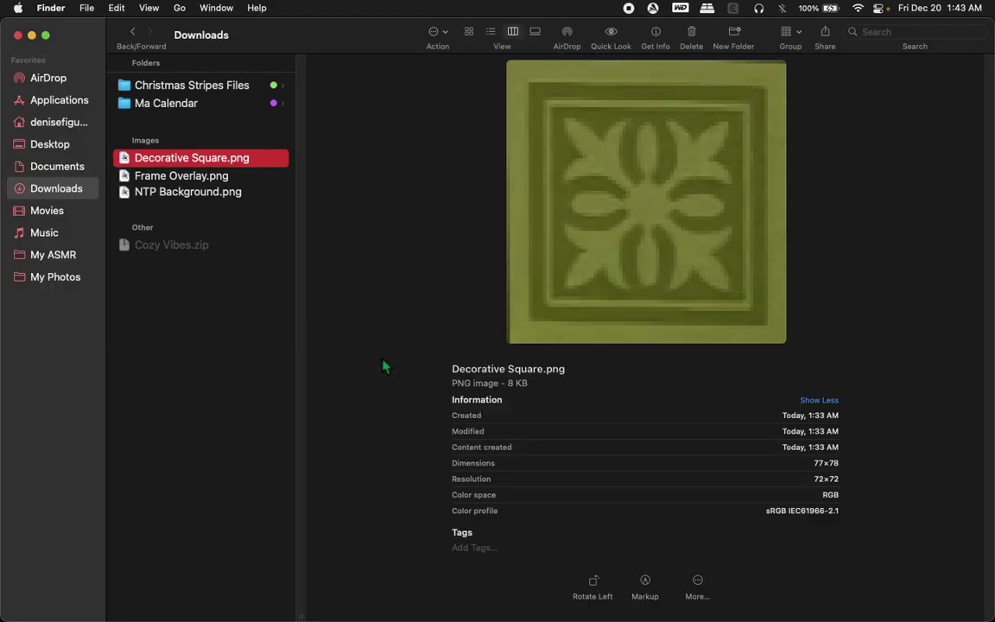
Extract Cozy Vibes.zip in Downloads and select manifest.json in the extracted Cozy Vibes folder.
click(246, 245)
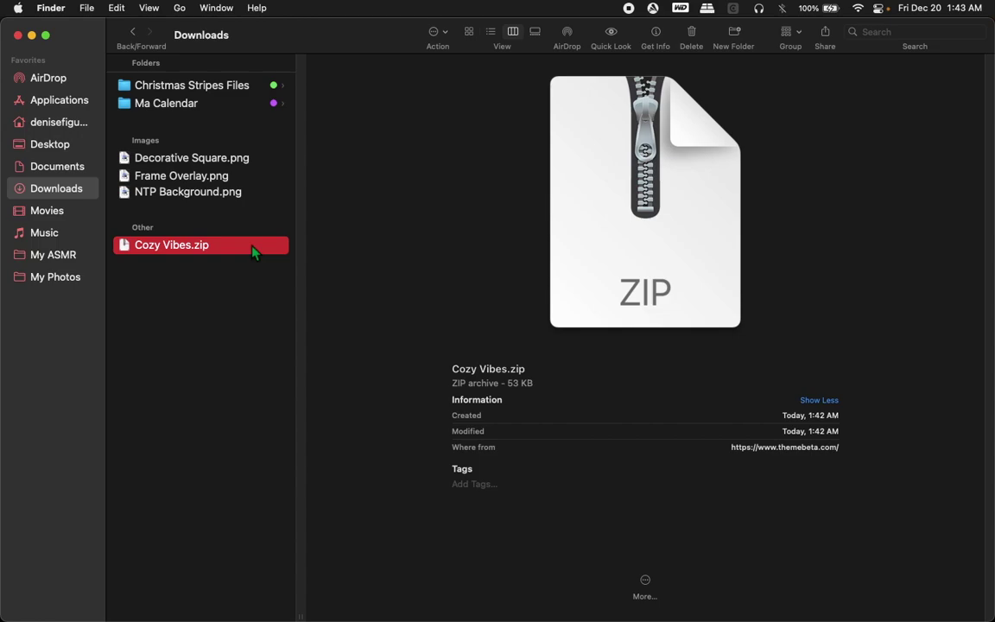
double_click(253, 247)
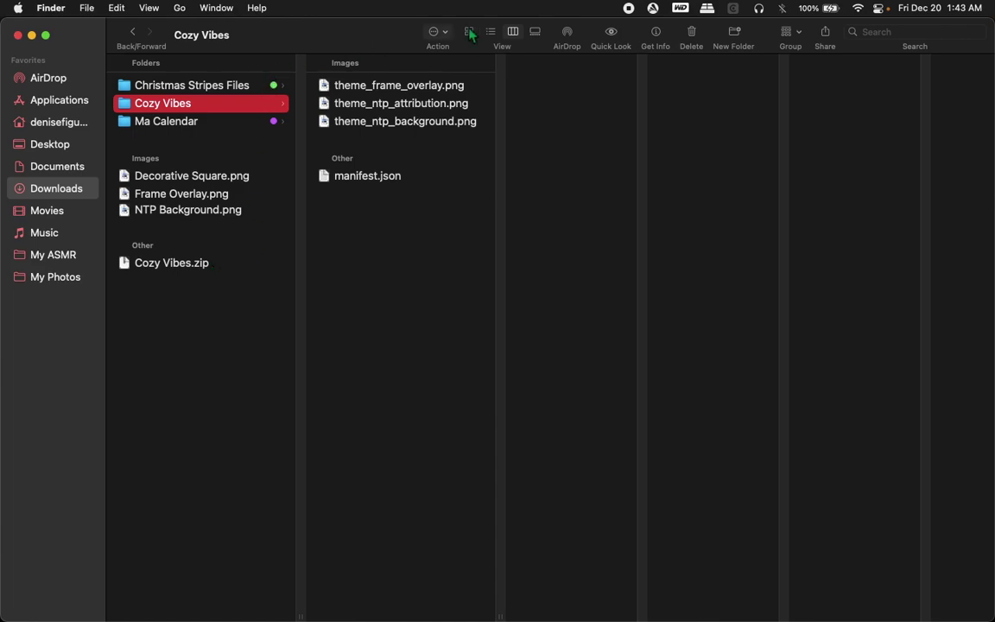
click(432, 179)
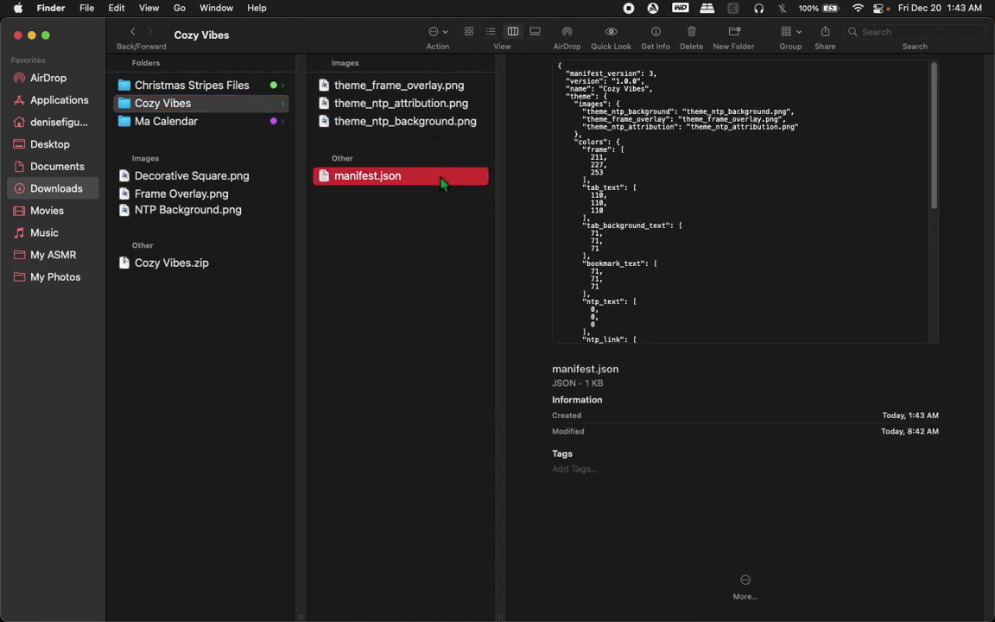
Look up the NTP Background color ccc67b from the Cozy Vibes note on Encycolorpedia to get its RGB values.
key(super+Tab)
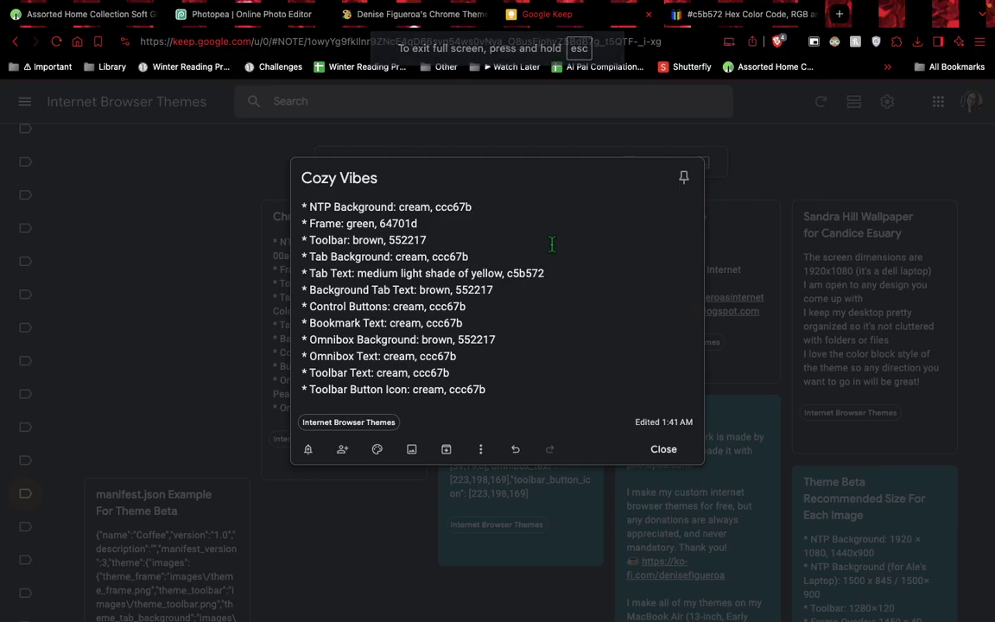
triple_click(318, 208)
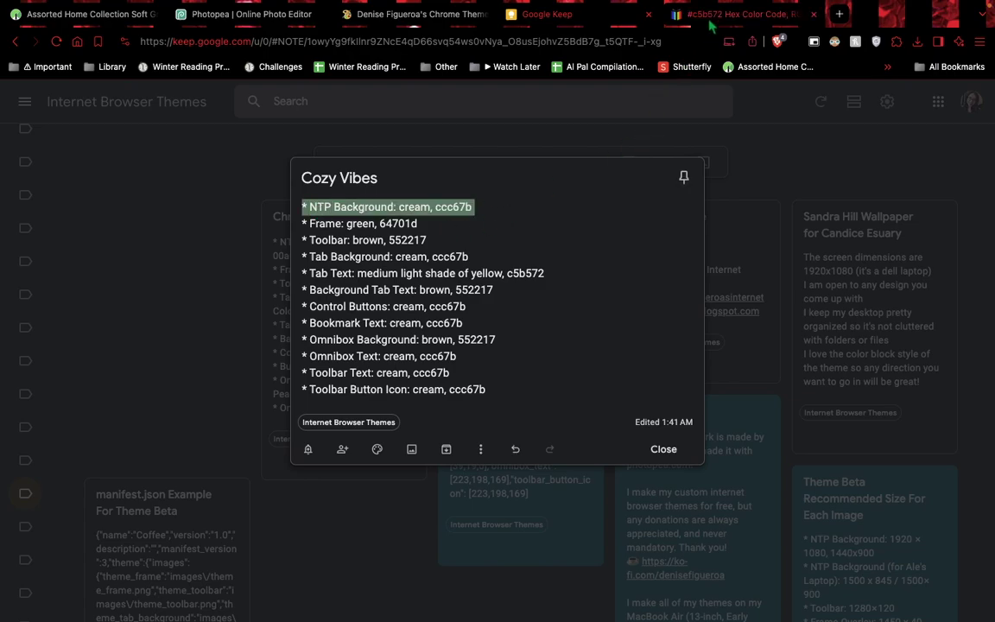
drag(435, 207, 472, 208)
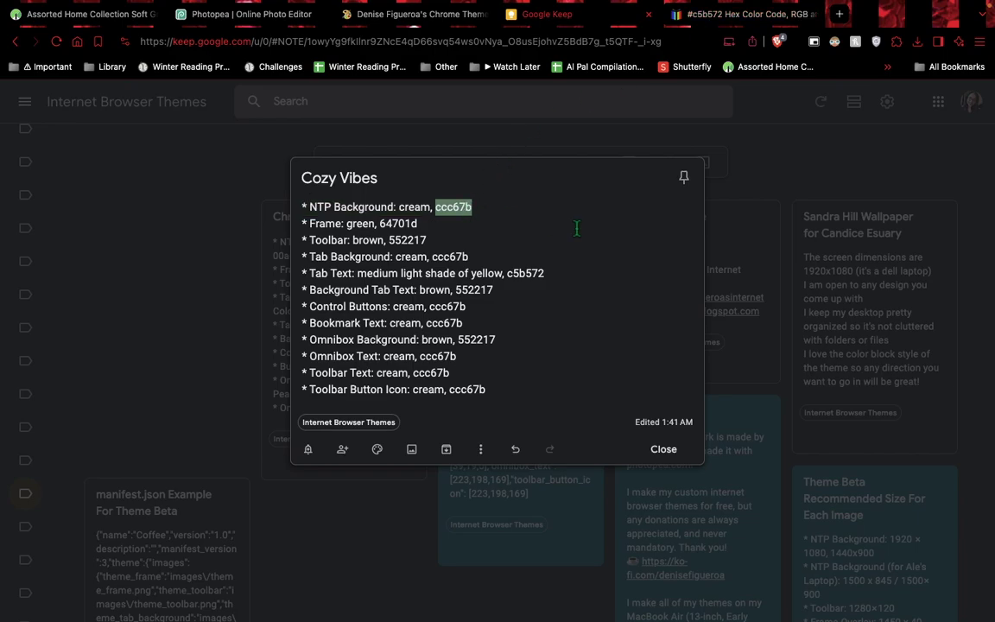
click(735, 14)
click(356, 196)
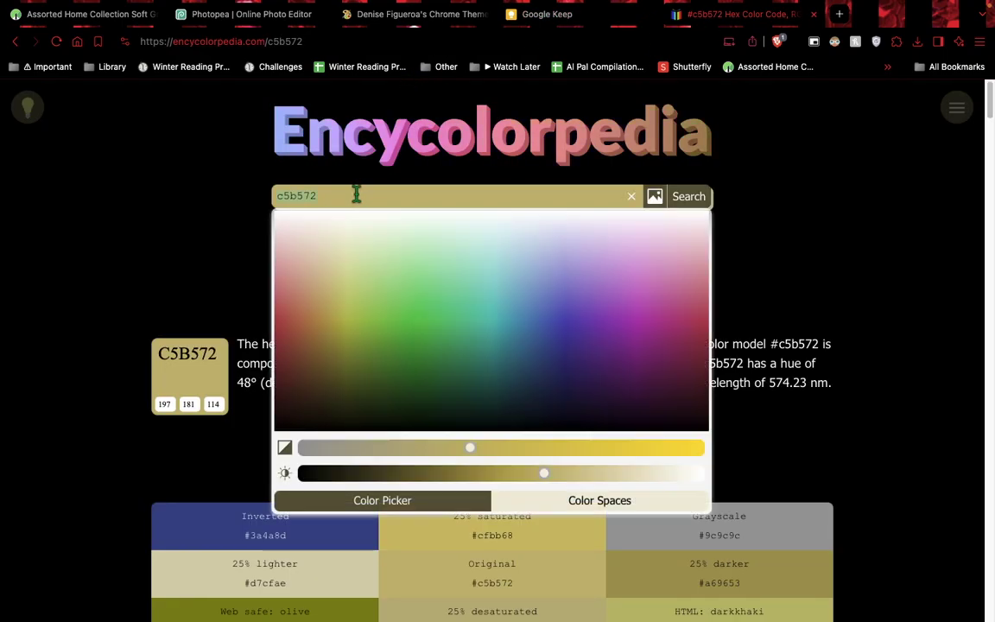
text(ccc67b)
key(Return)
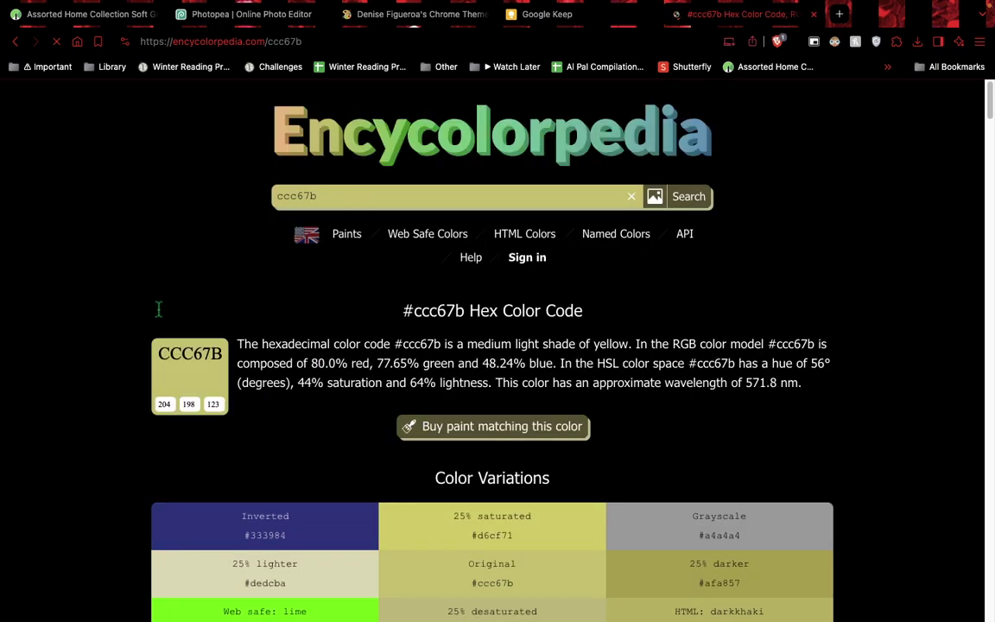
click(544, 15)
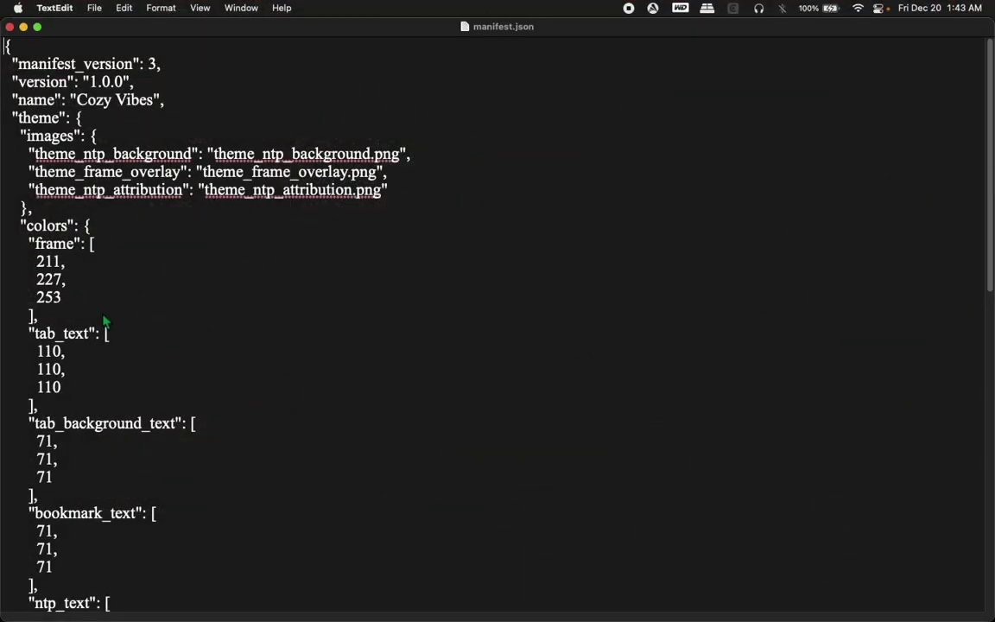
Examine the color entries throughout manifest.json in TextEdit and switch back to the ThemeBeta page in Brave.
drag(26, 222, 155, 360)
scroll(960, 484, down, 15)
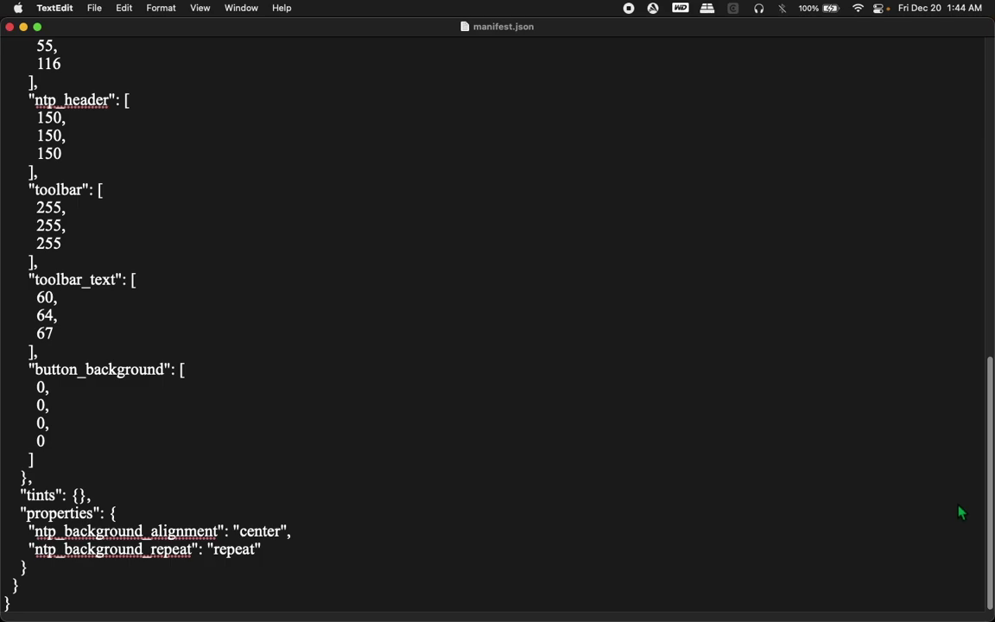
scroll(941, 437, up, 15)
mouse_move(450, 581)
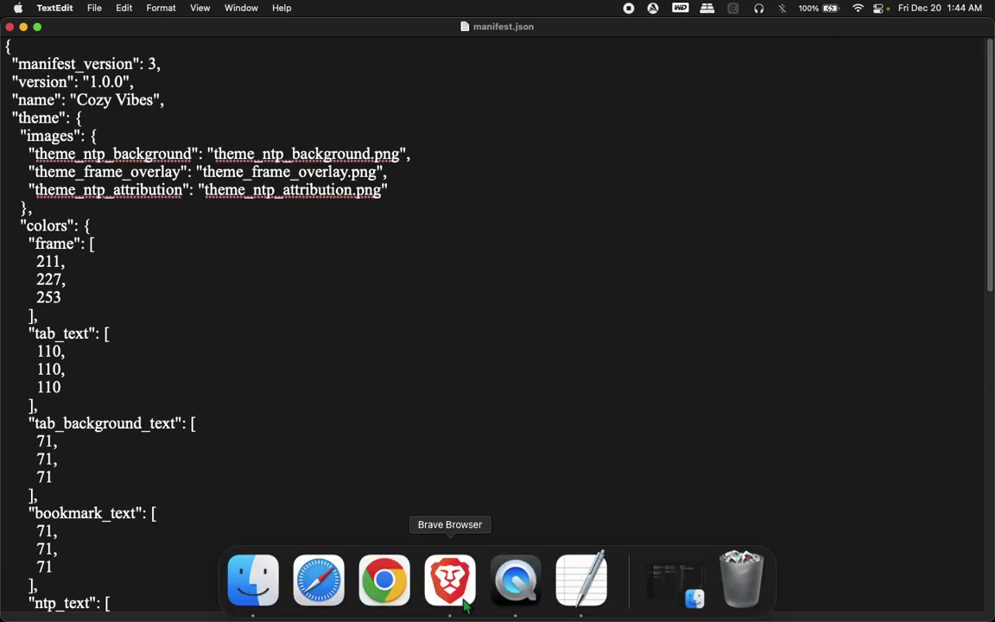
click(440, 557)
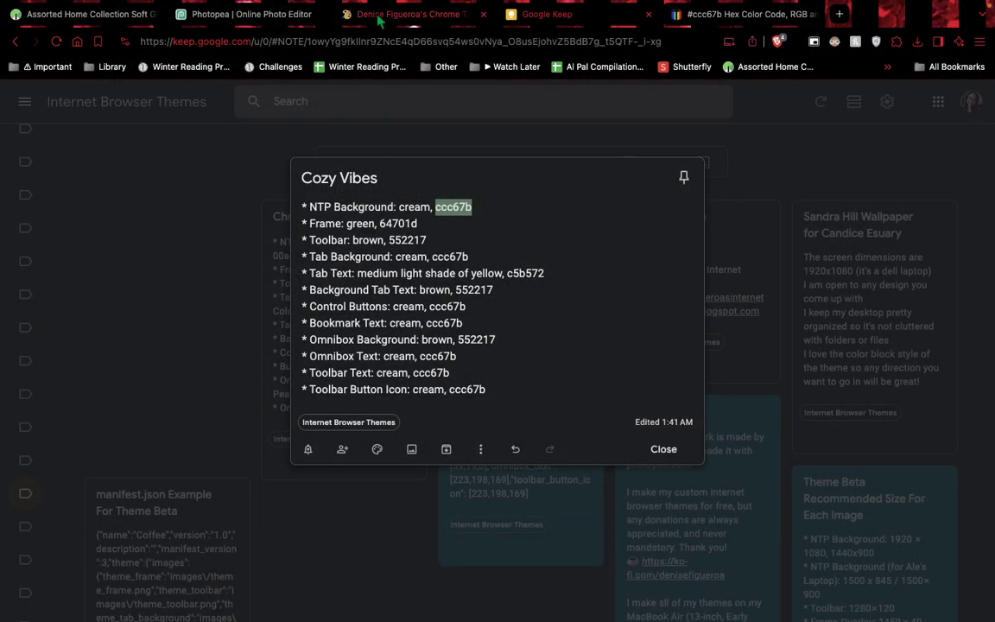
click(350, 15)
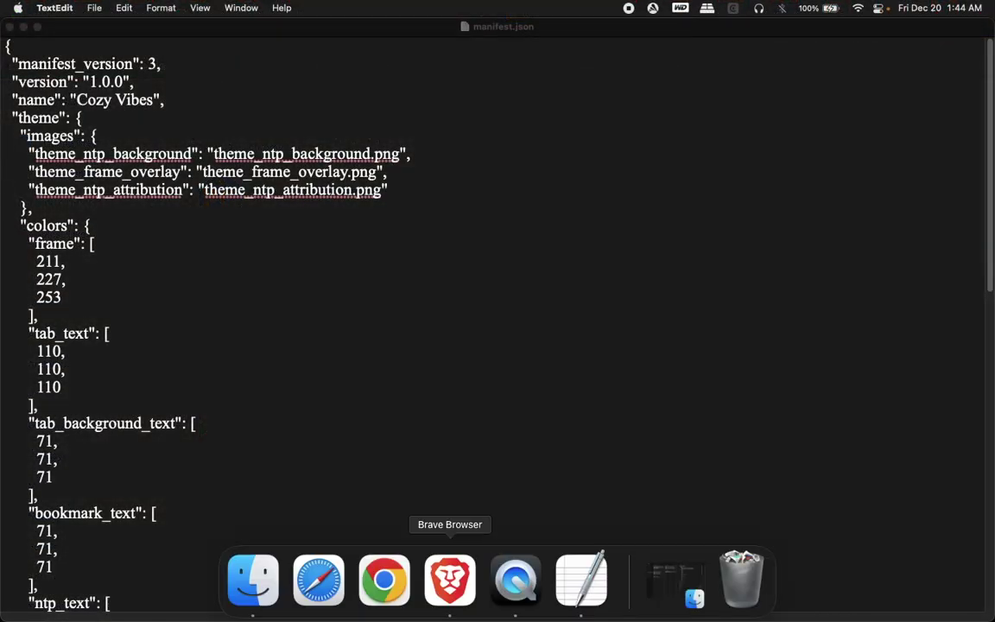
Delete the Cozy Vibes folder and Cozy Vibes.zip from Downloads in Finder and clear the open windows away.
click(248, 592)
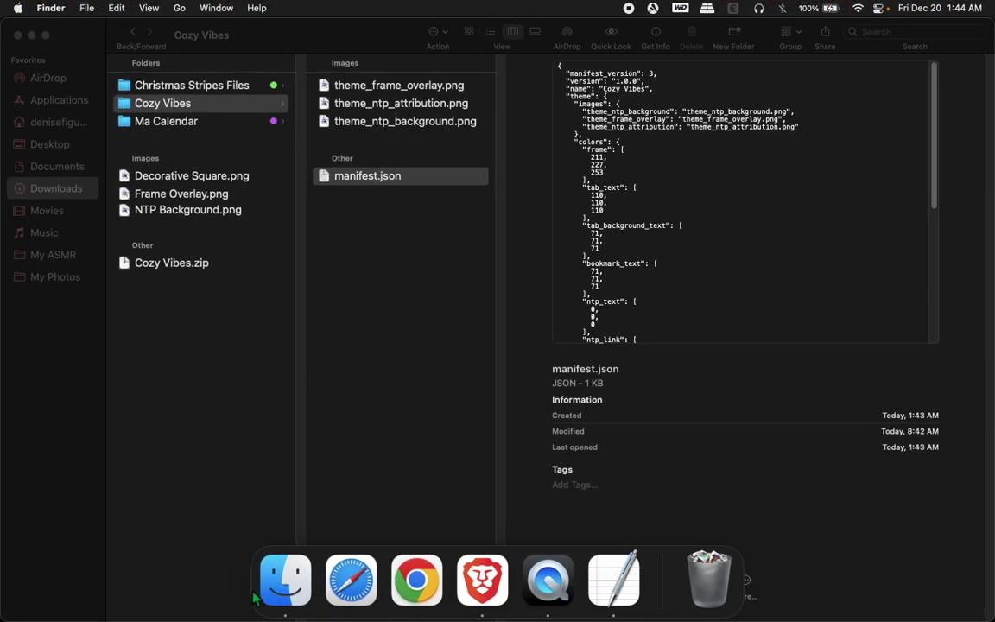
click(284, 105)
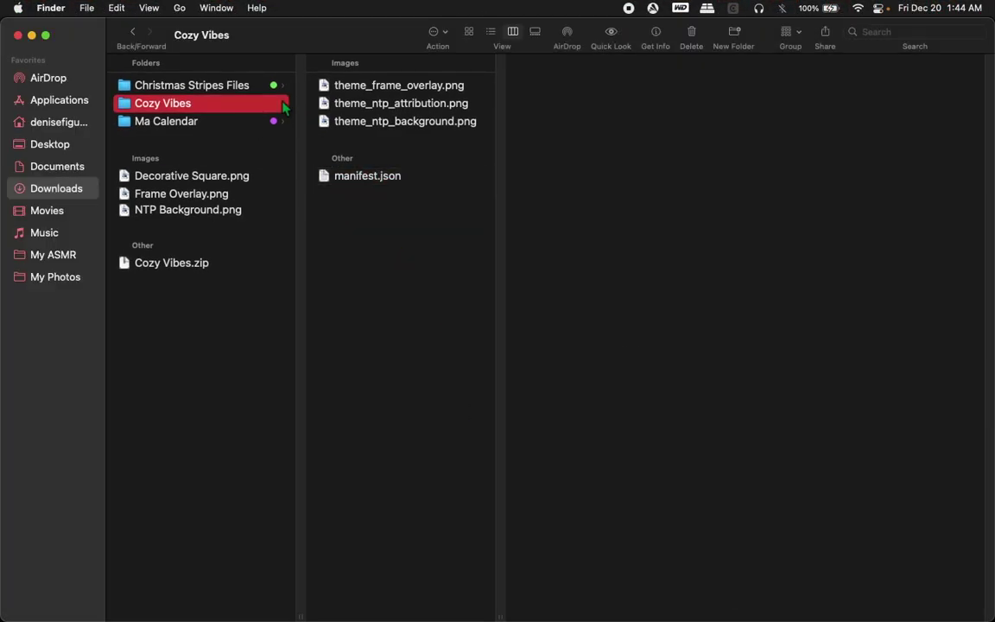
key(super+BackSpace)
click(173, 245)
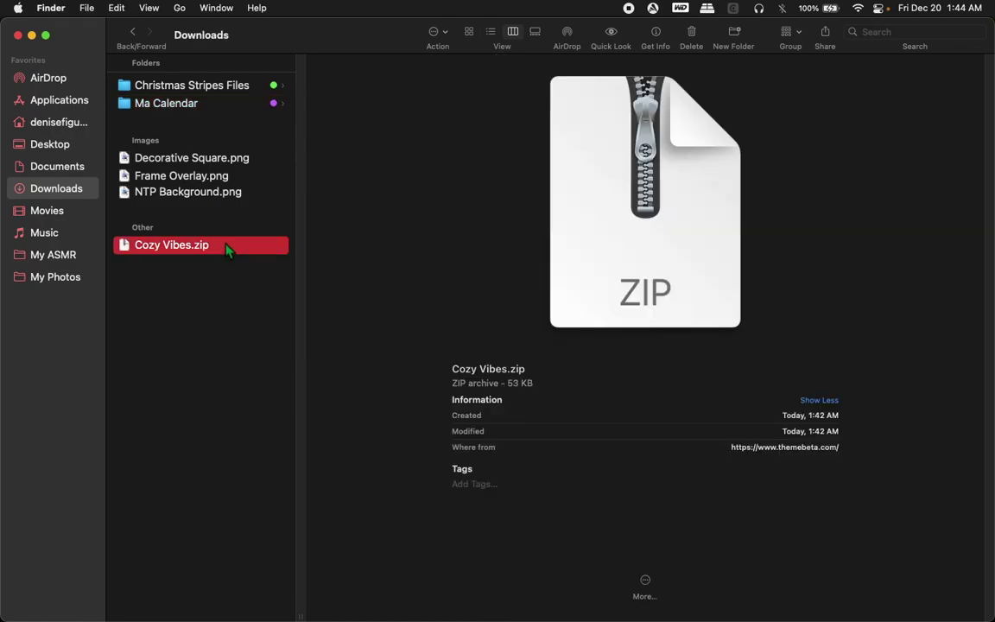
key(super+BackSpace)
click(30, 35)
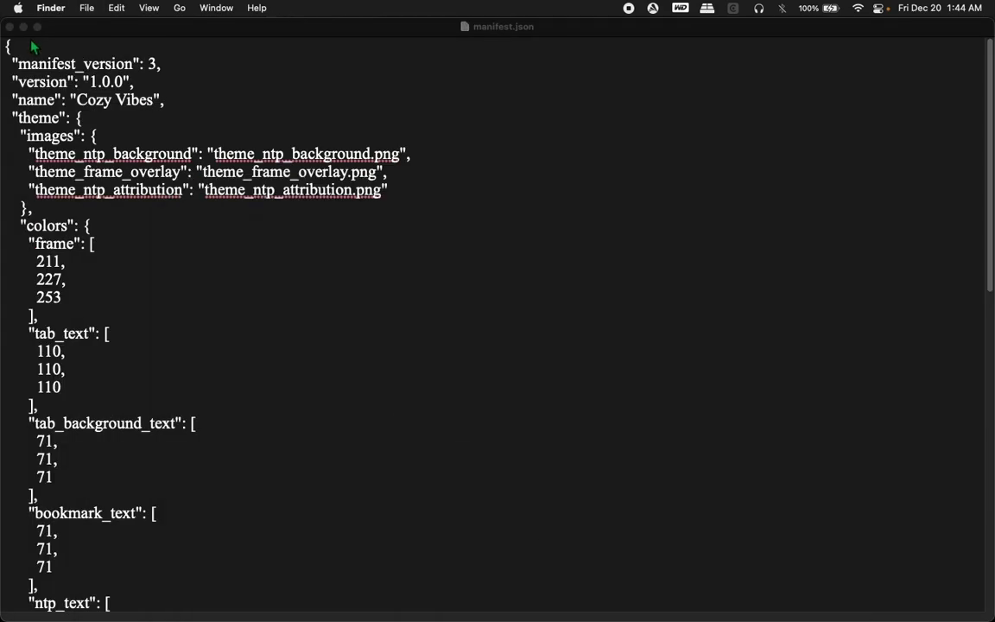
click(17, 35)
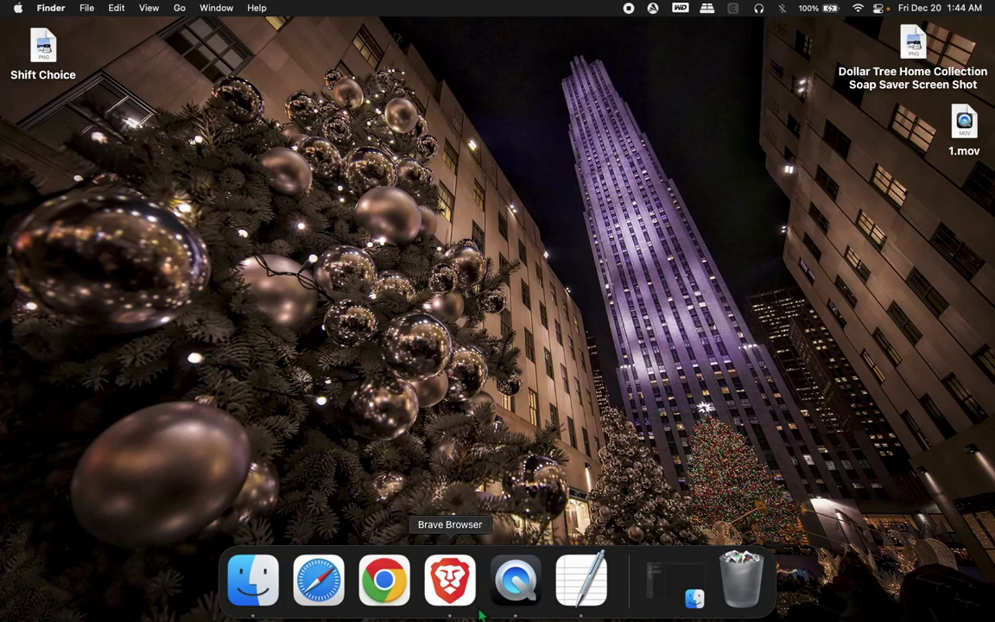
Switch to Brave, open the published Cozy Vibes theme in ThemeBeta for editing, and set its preview size to 1440x900.
click(417, 548)
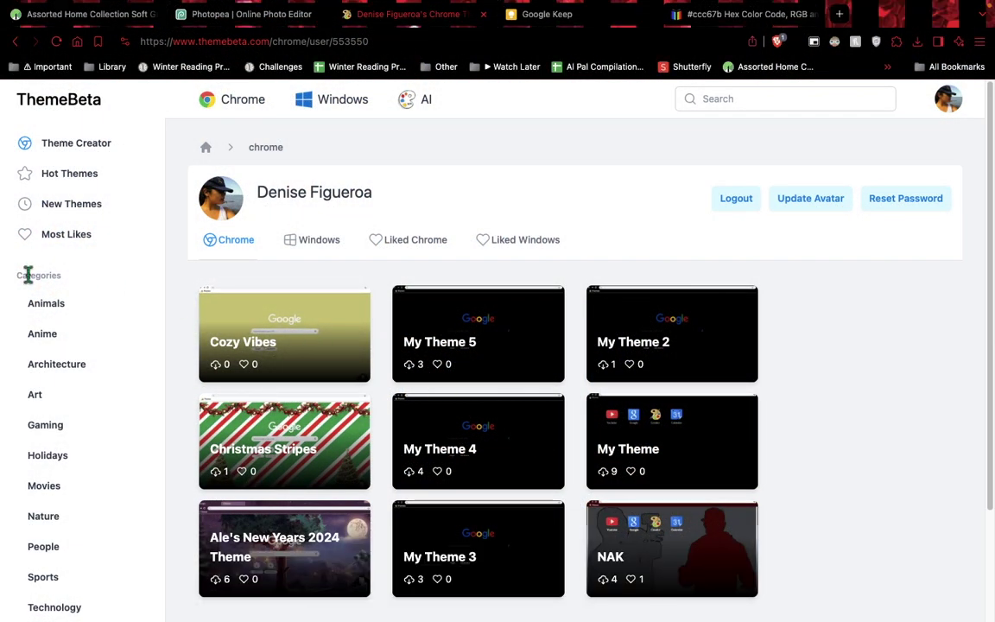
click(264, 327)
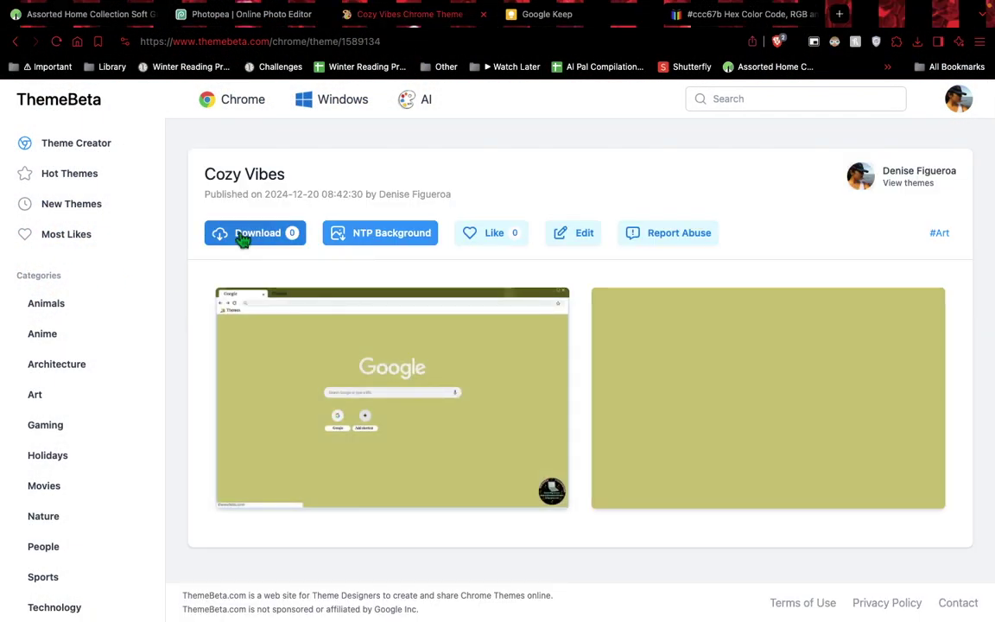
click(594, 241)
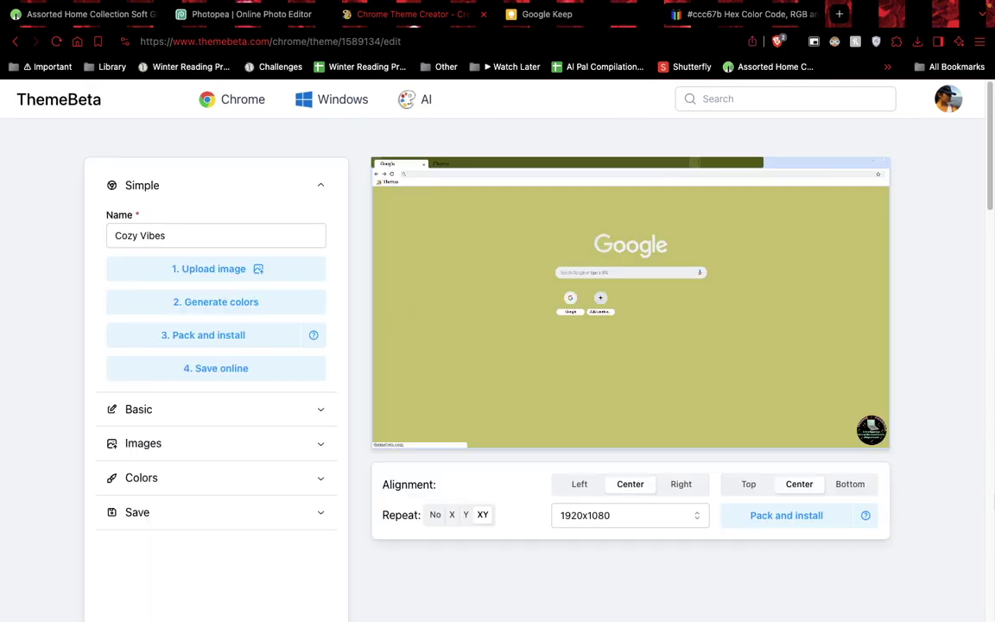
click(605, 518)
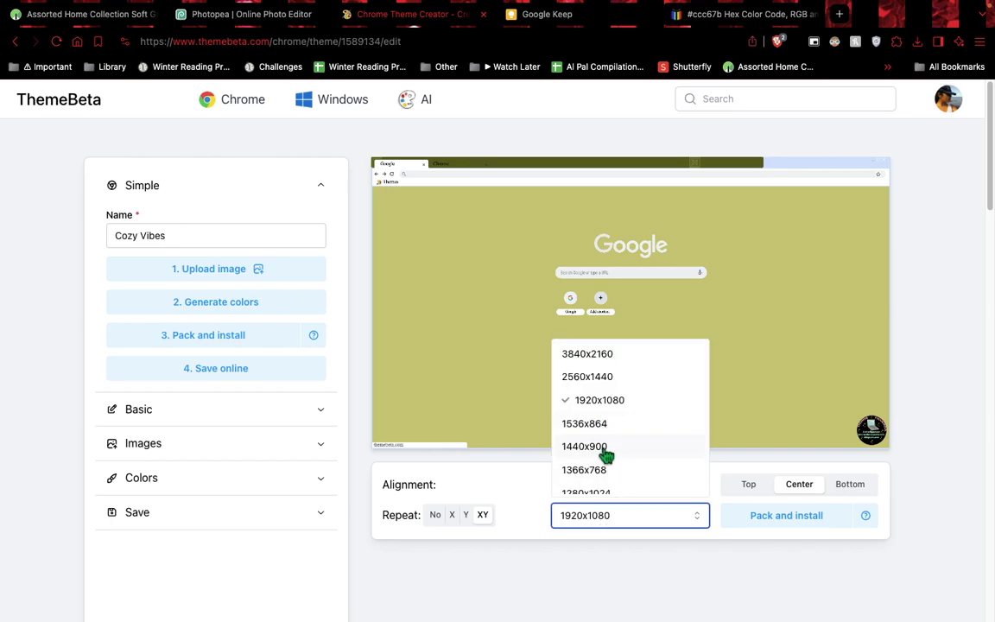
click(585, 446)
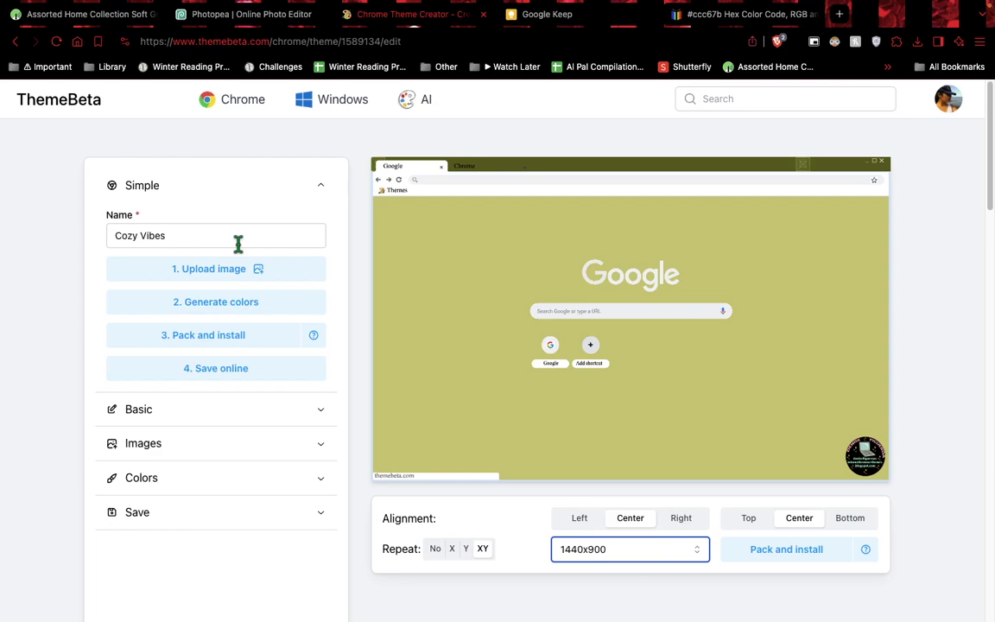
Check the Cozy Vibes color note in Google Keep and set the theme's NTP Background color to red, rgb(255, 0, 0).
click(320, 188)
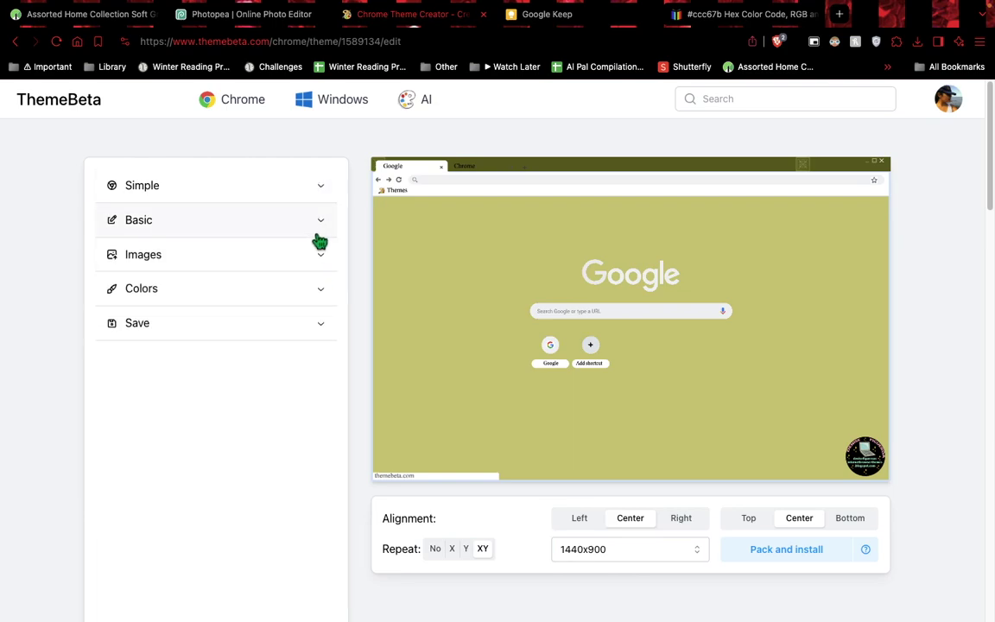
click(319, 227)
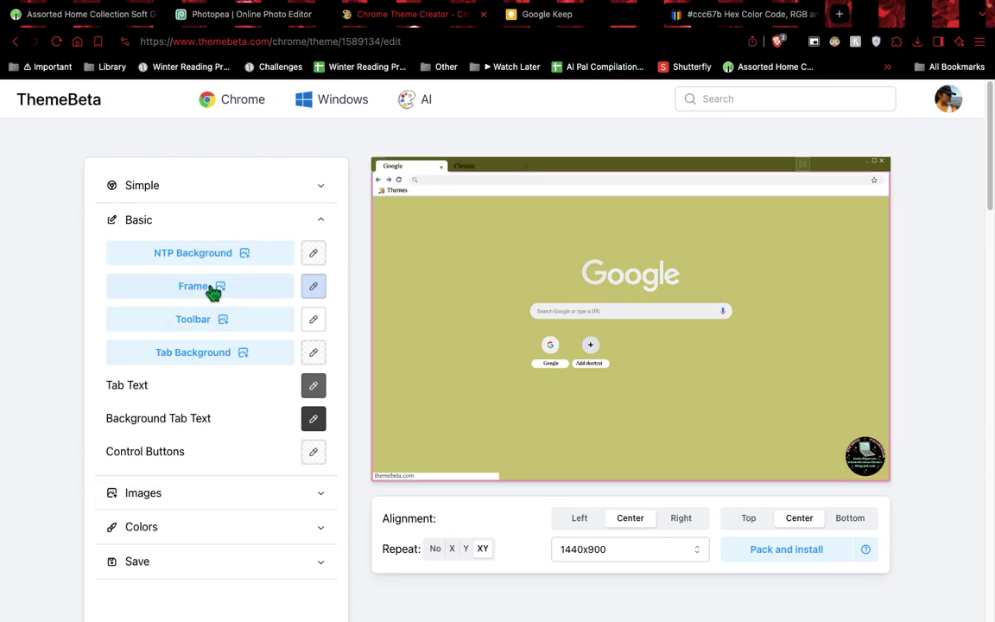
click(313, 293)
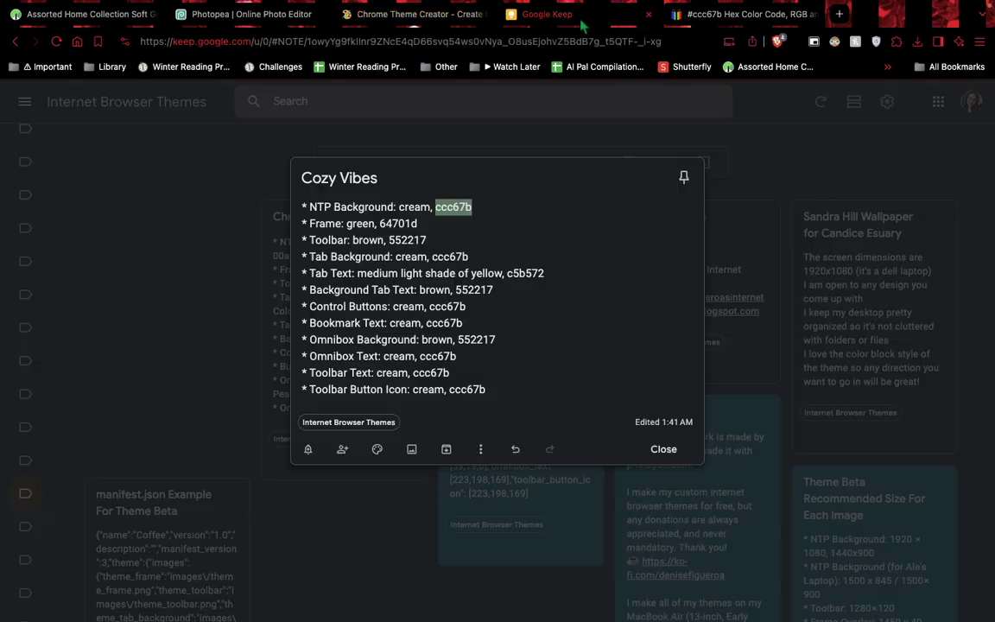
click(523, 15)
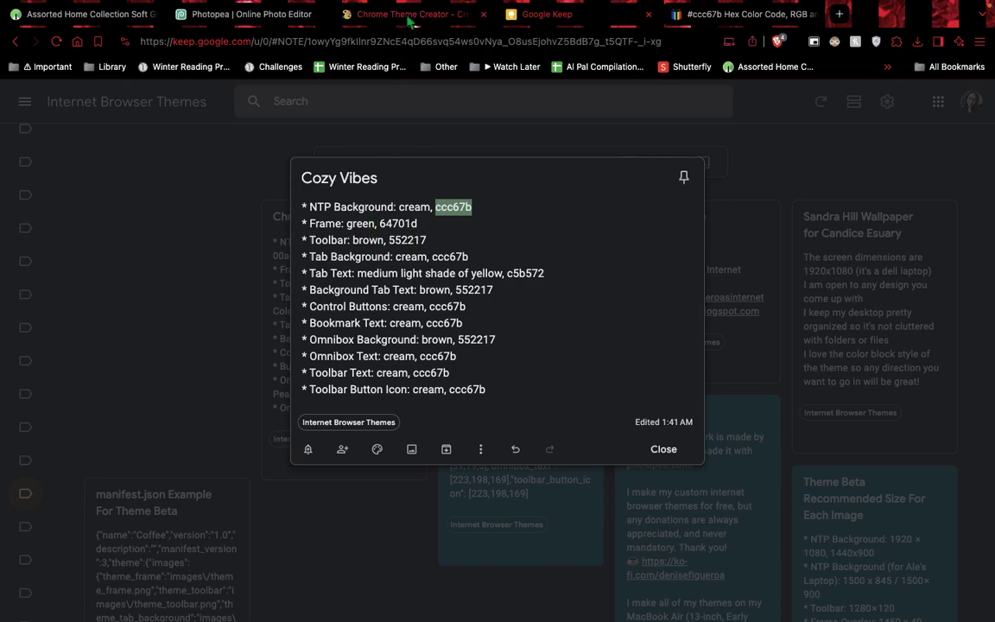
click(409, 18)
click(313, 253)
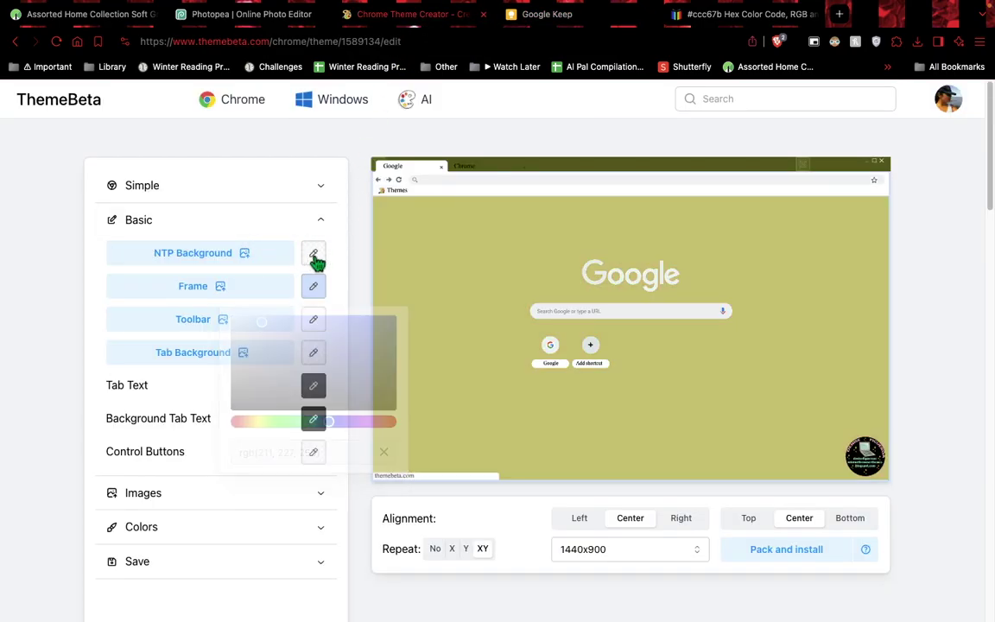
click(499, 337)
click(313, 252)
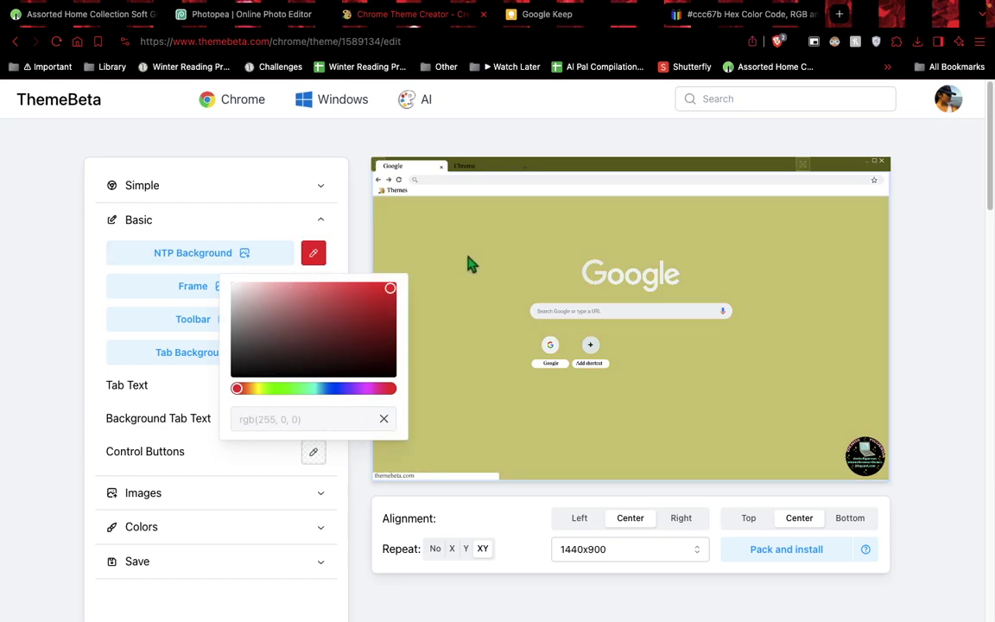
click(341, 256)
Set the theme's Frame color to a saturated blue and its Toolbar color to red.
click(313, 285)
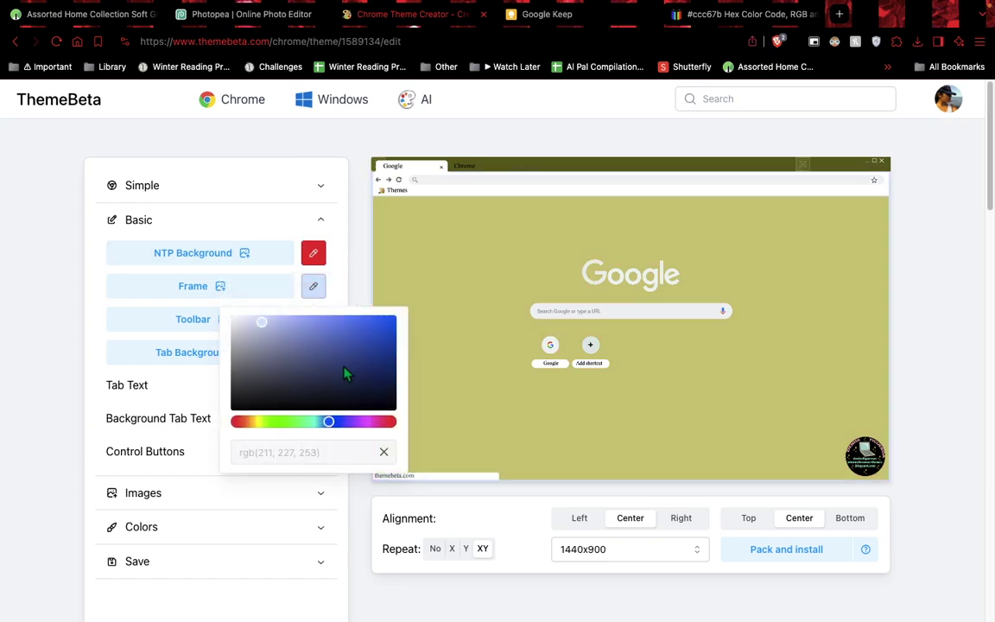
drag(346, 373, 354, 292)
click(353, 293)
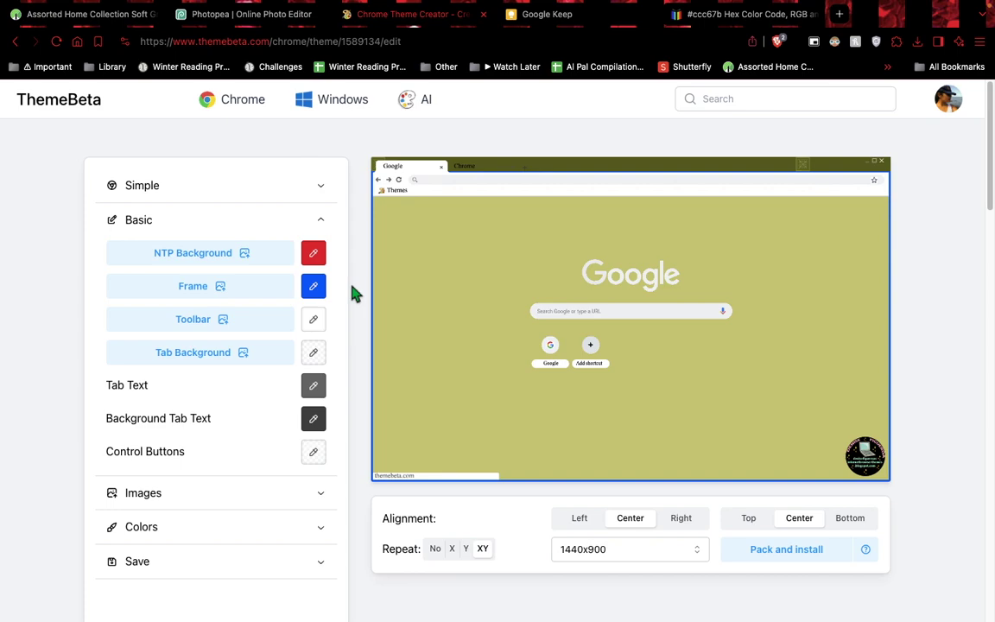
click(316, 327)
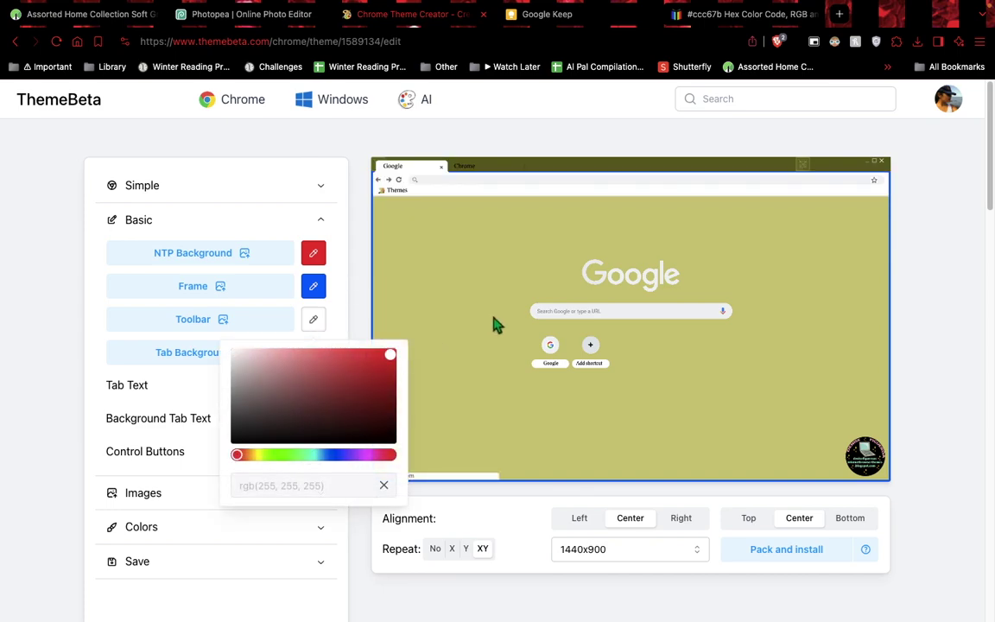
click(342, 318)
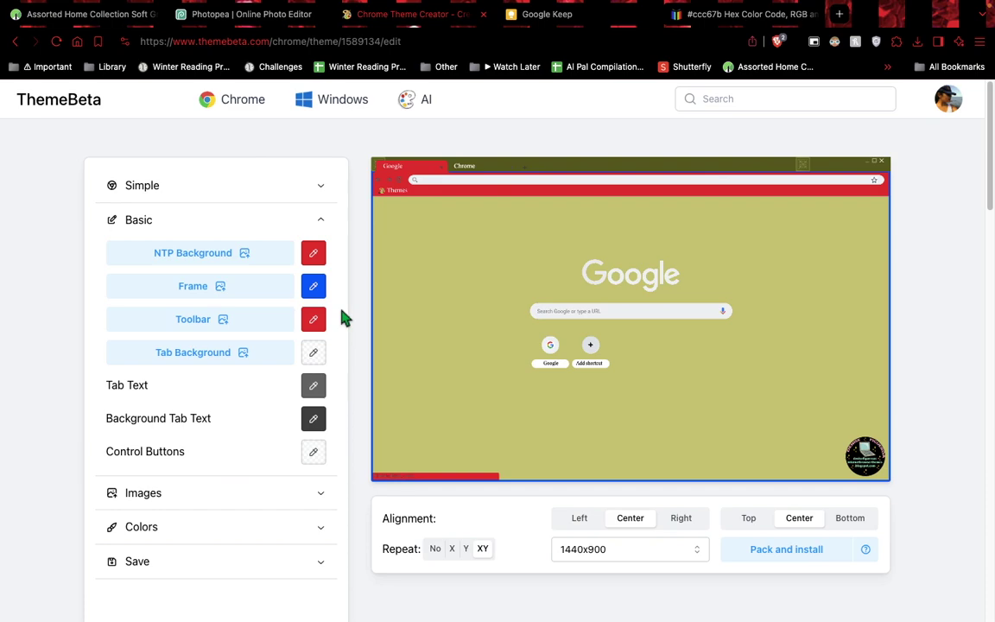
Set the theme's Tab Background color to magenta.
click(315, 353)
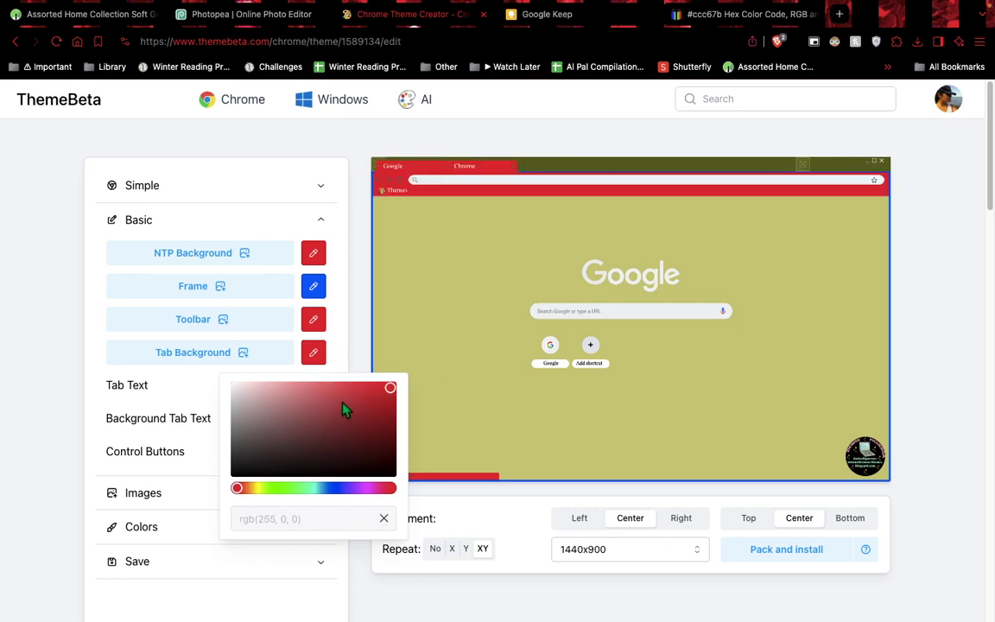
click(364, 488)
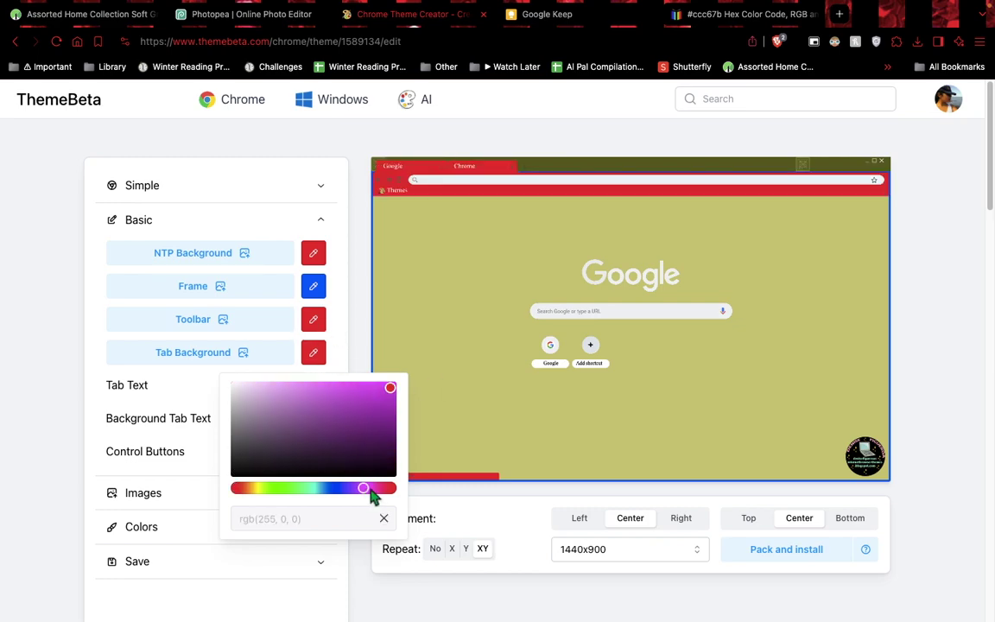
click(354, 351)
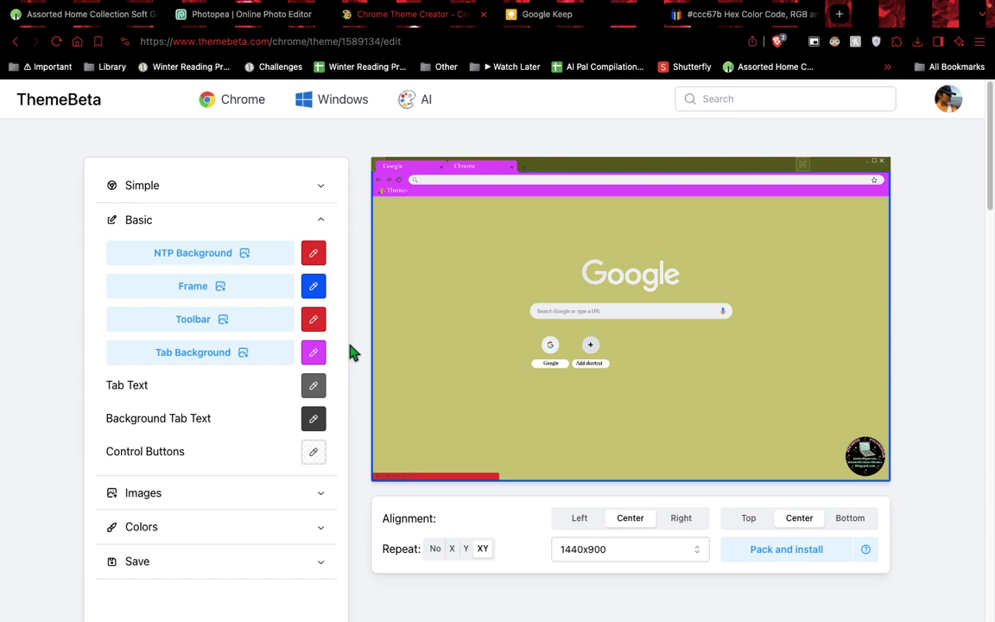
Assign placeholder colors to the text, omnibox and toolbar icon entries, and pack the theme as Cozy Vibes into Downloads.
click(320, 526)
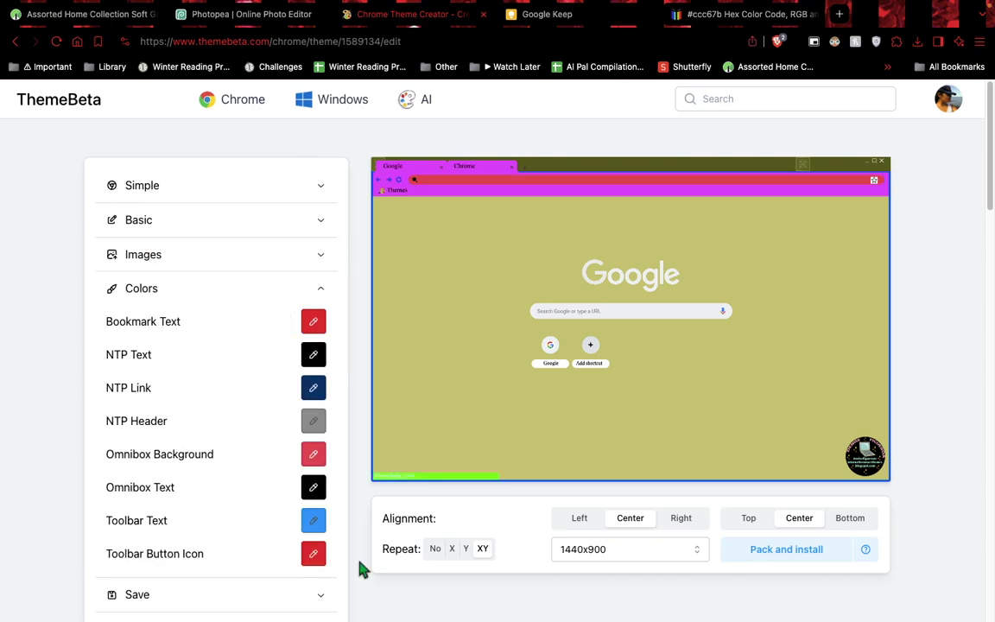
scroll(362, 574, down, 1)
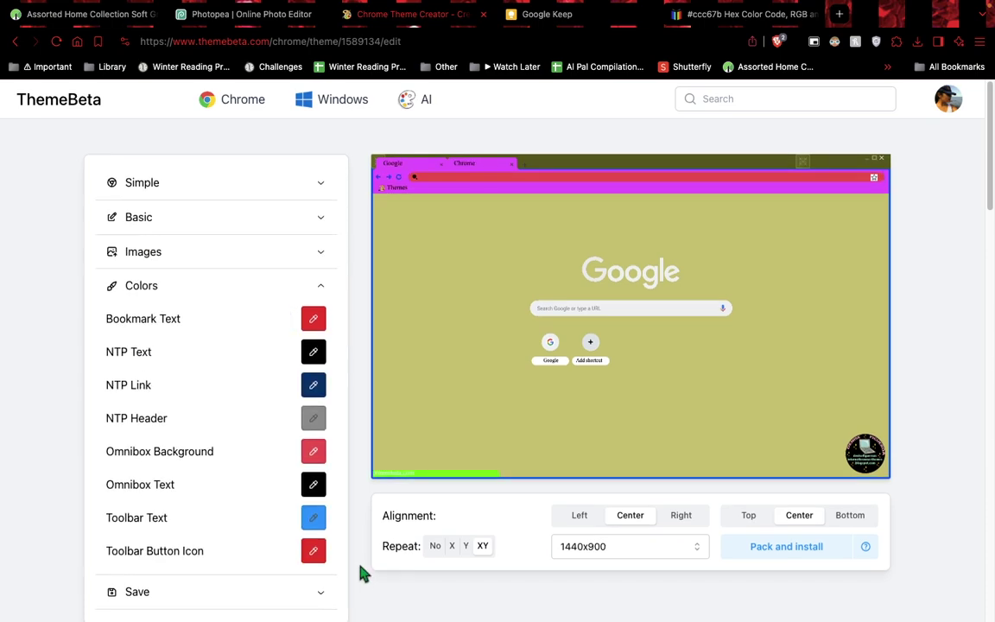
click(320, 593)
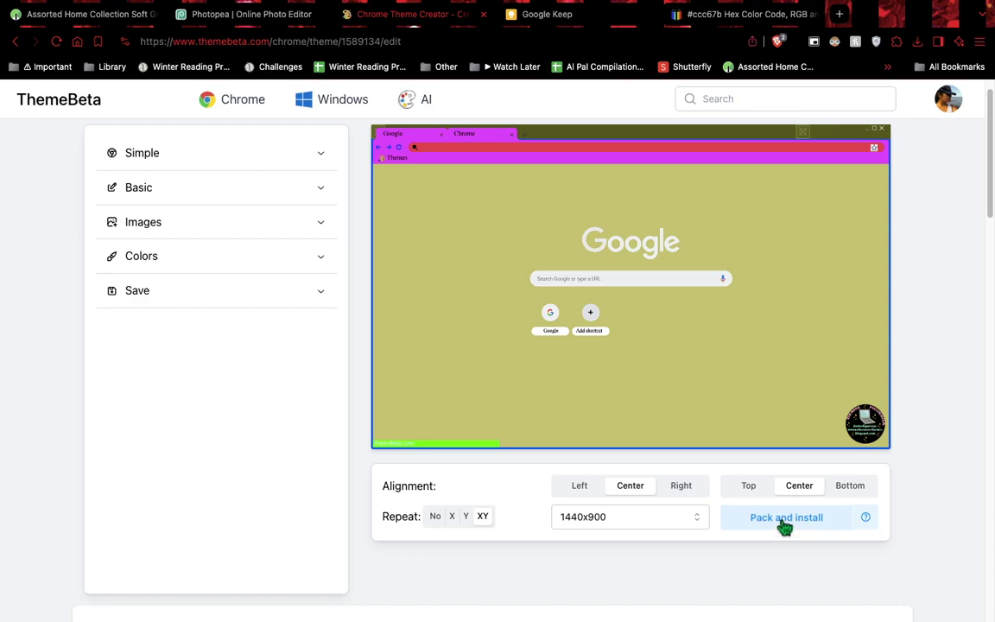
click(784, 525)
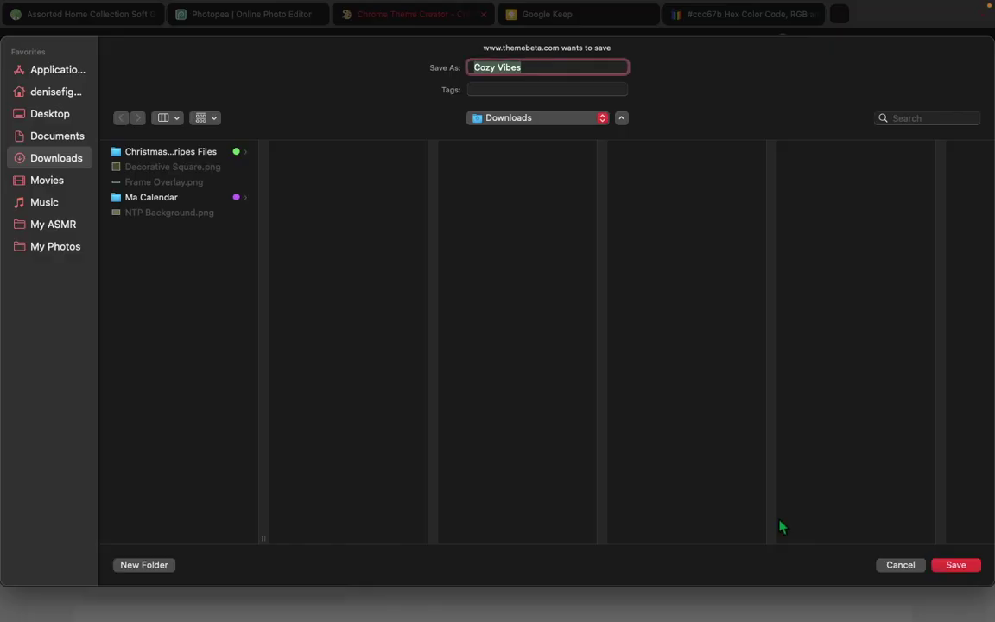
key(Return)
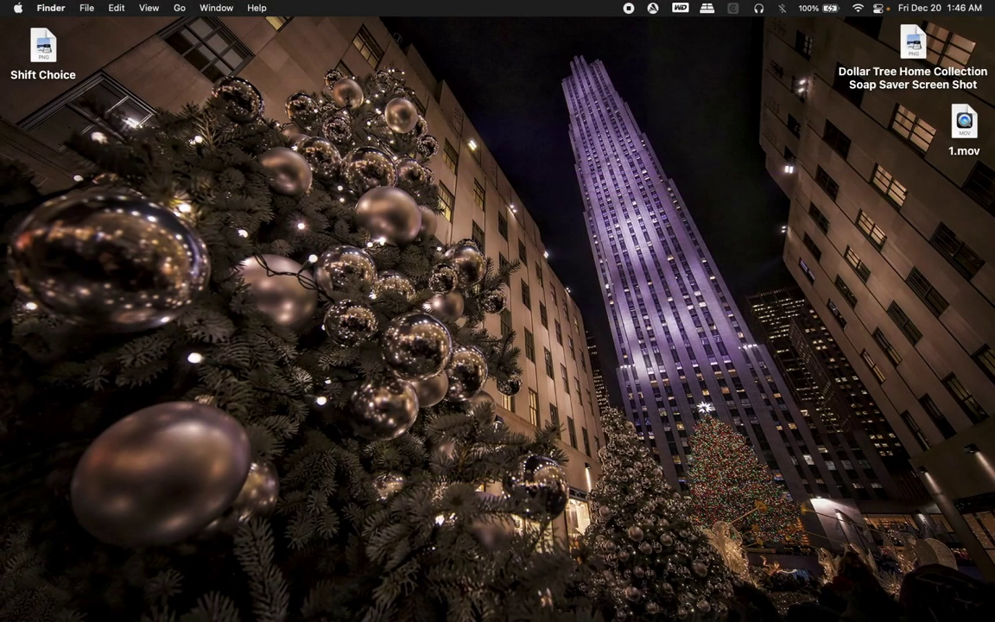
Extract Cozy Vibes.zip in the Downloads folder and open manifest.json from the extracted folder in an enlarged TextEdit window.
mouse_move(253, 614)
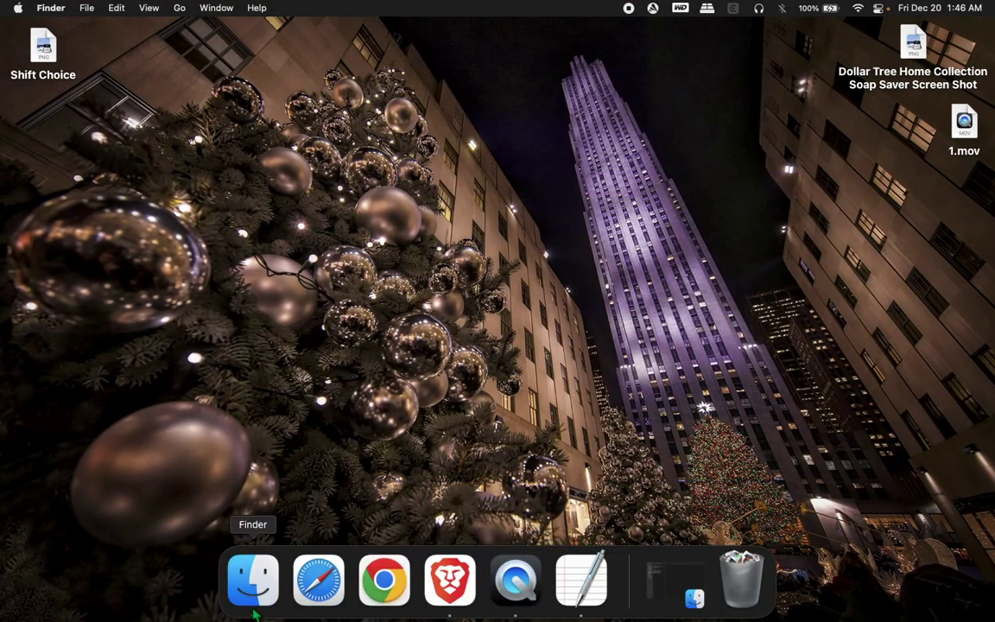
click(253, 583)
click(249, 248)
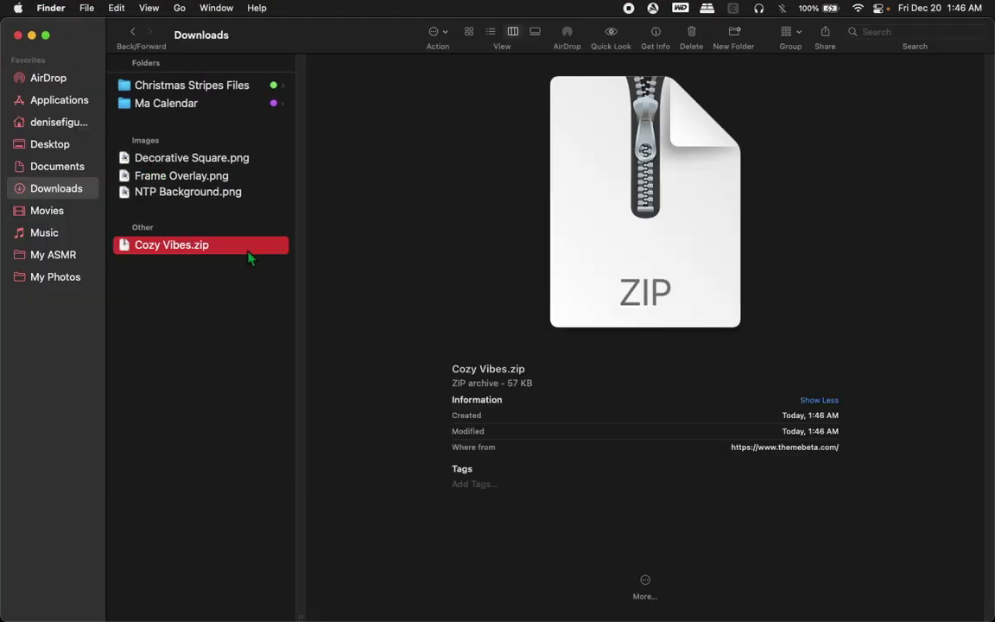
double_click(249, 256)
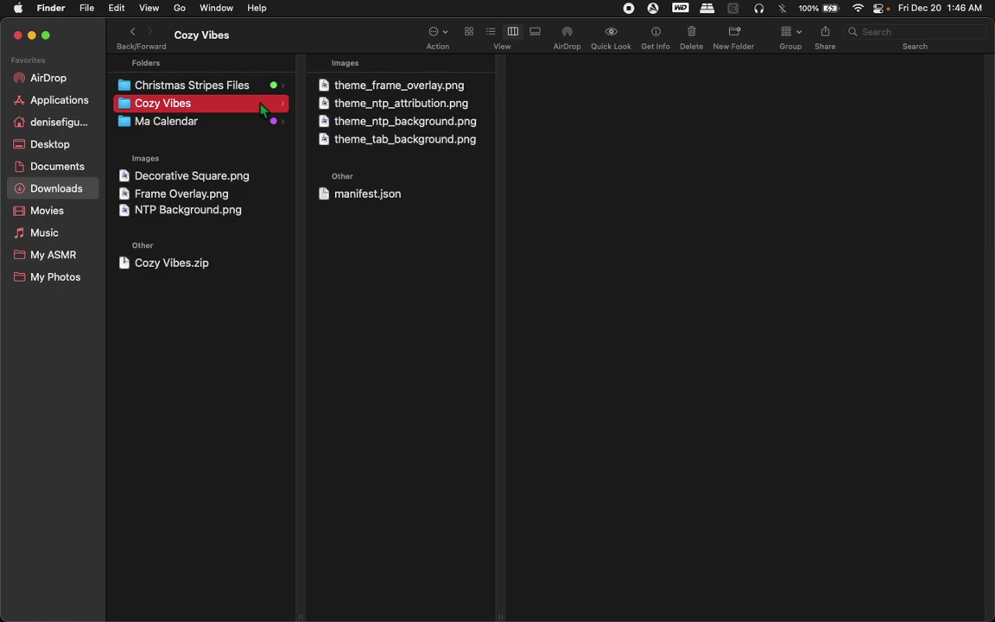
click(421, 201)
double_click(422, 201)
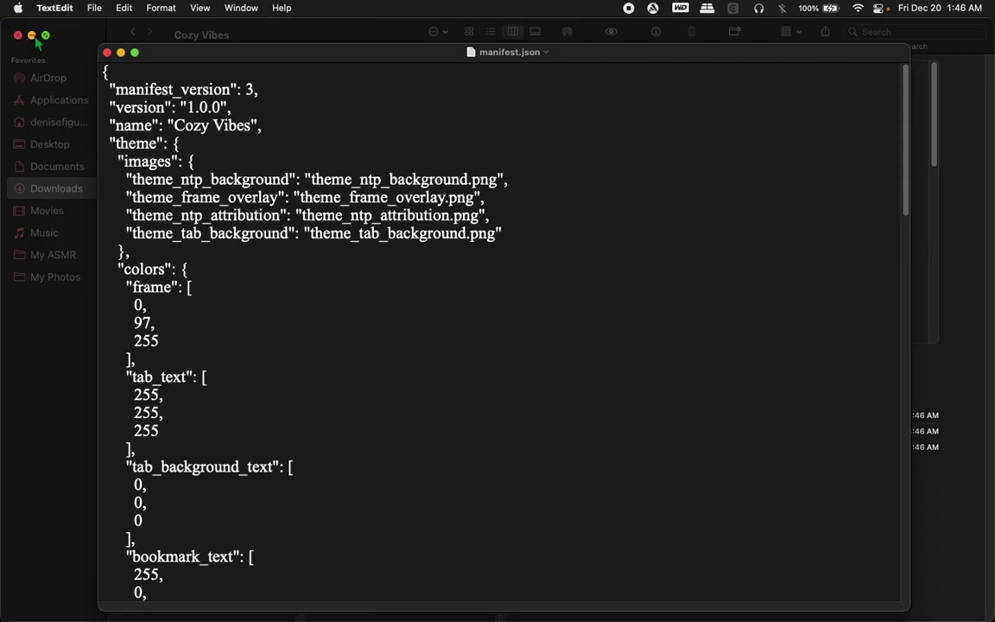
double_click(197, 57)
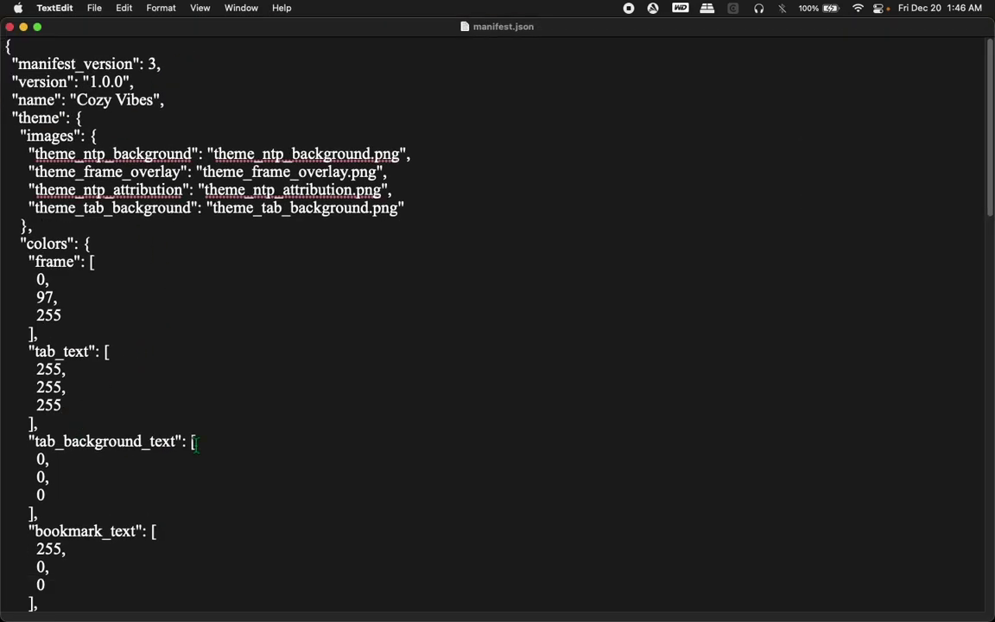
Examine the color entries in manifest.json from frame through toolbar_button_icon and the tints, comparing them with the ThemeBeta color settings.
scroll(985, 113, down, 1)
scroll(982, 103, up, 1)
key(super+Tab)
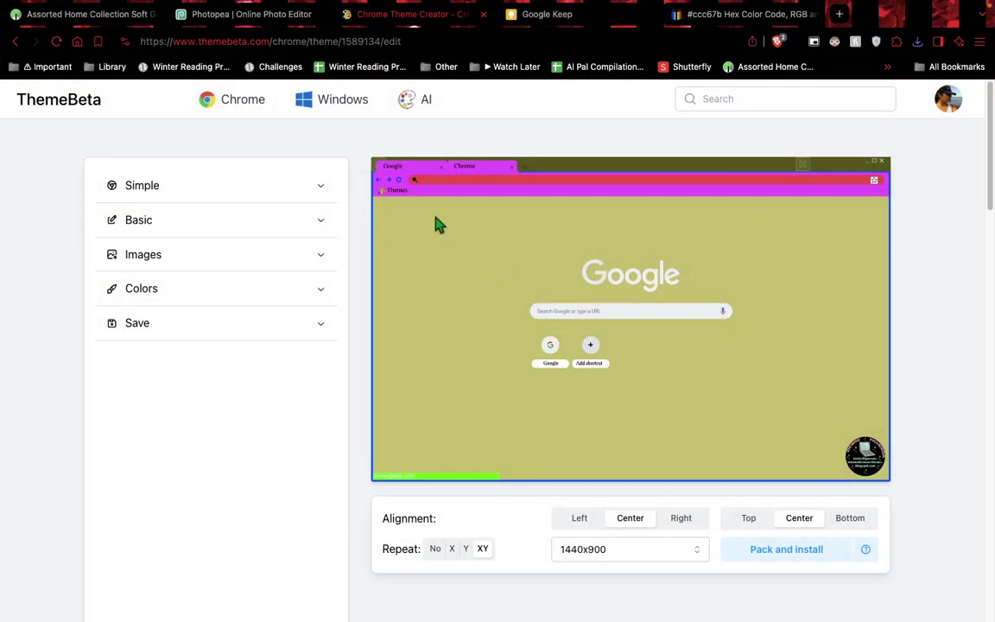
click(325, 230)
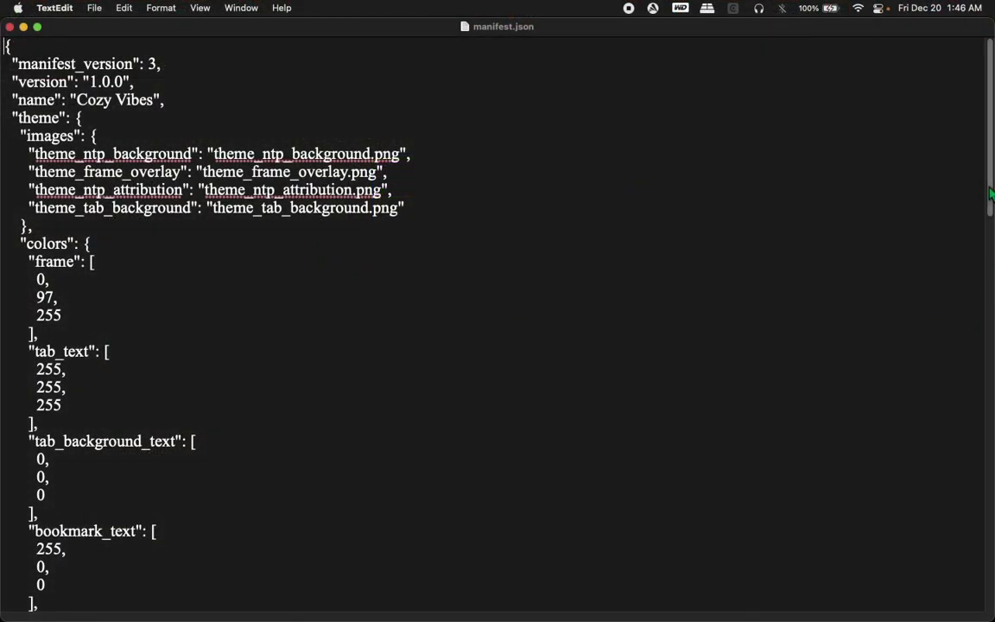
drag(991, 190, 906, 464)
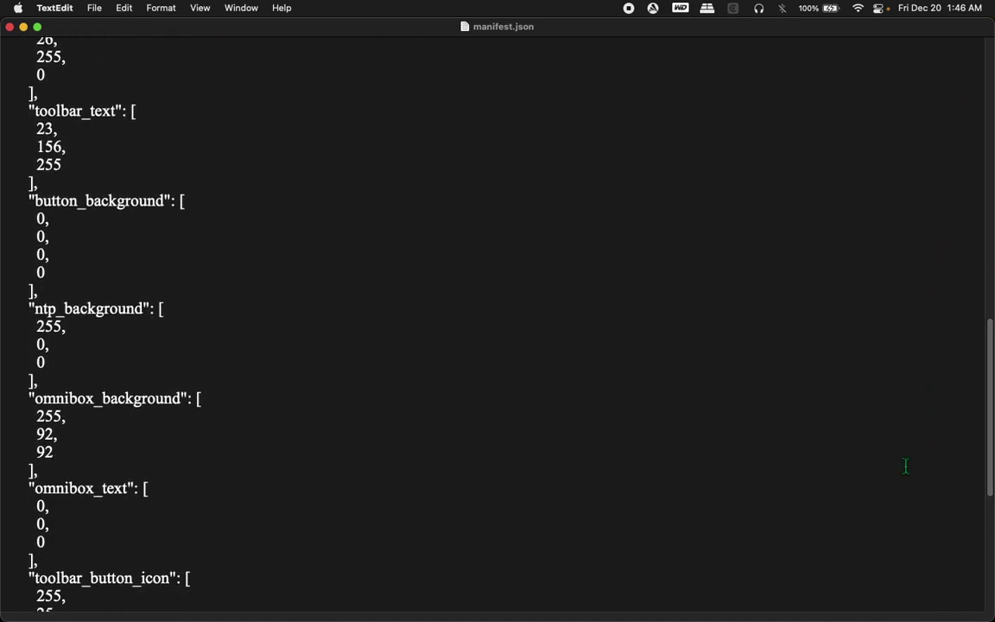
scroll(991, 400, down, 2)
drag(992, 400, 991, 436)
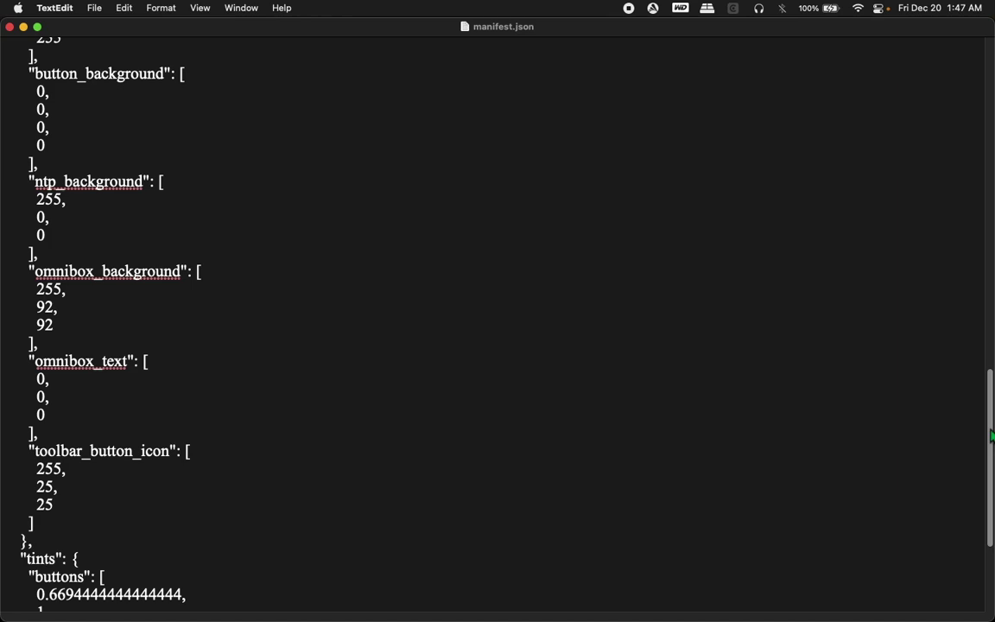
drag(991, 436, 991, 473)
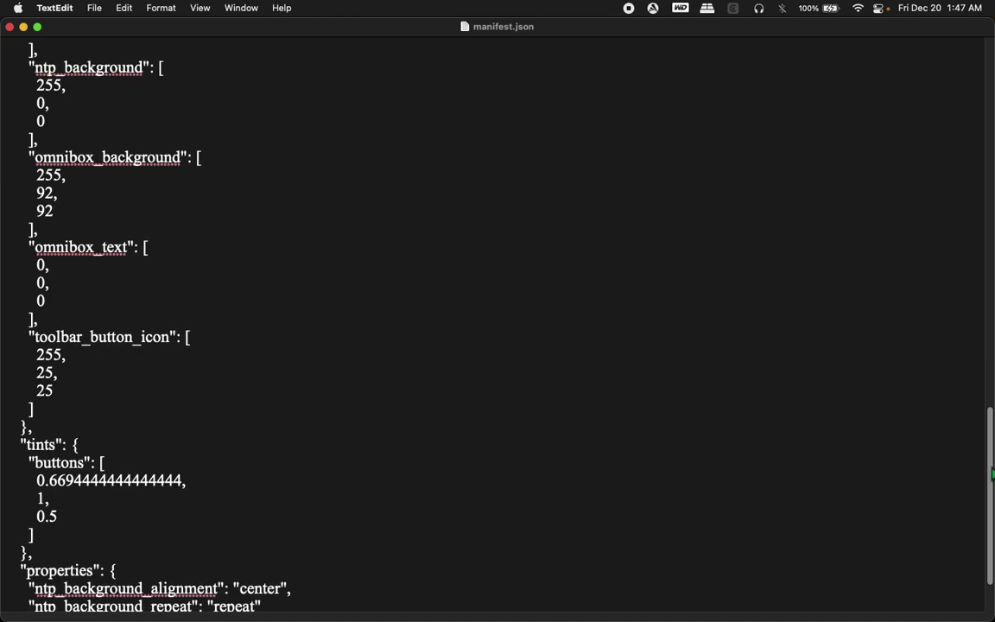
Check the NTP Background color in the Cozy Vibes note in Brave and view the RGB values of ccc67b on Encycolorpedia.
key(super+Tab)
click(531, 14)
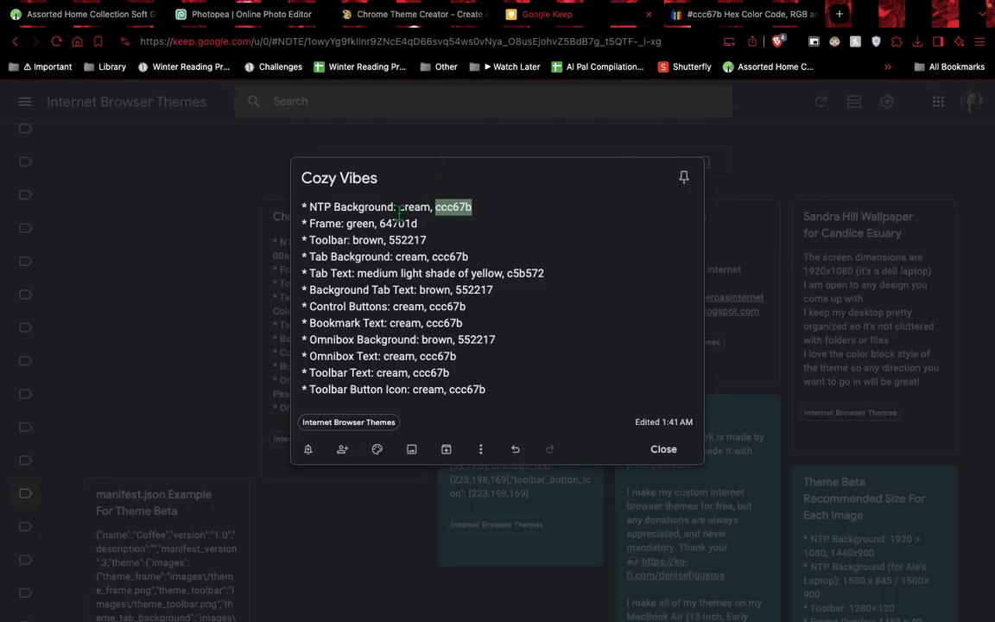
click(730, 17)
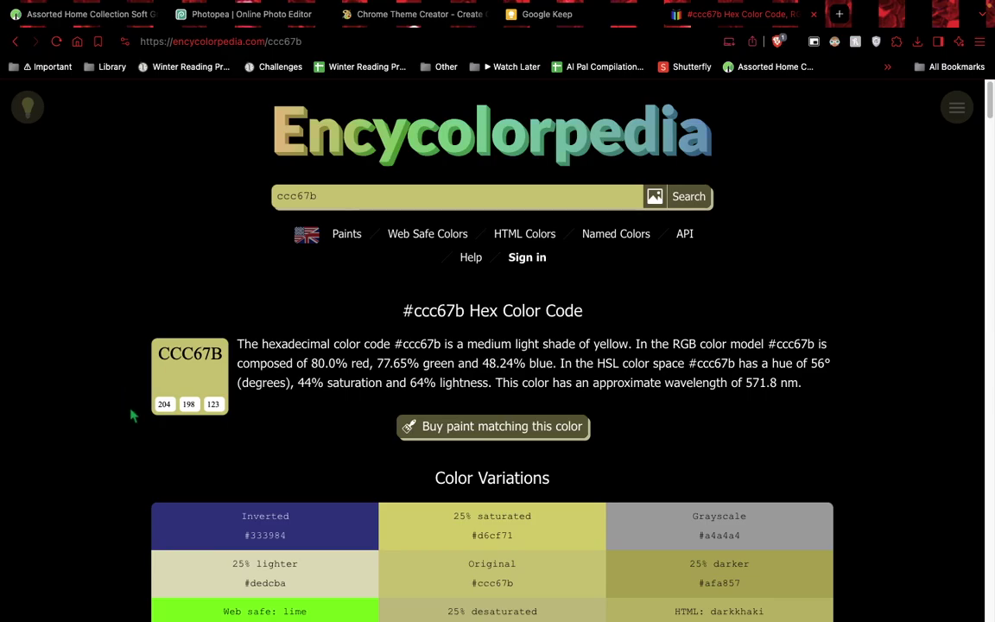
Switch from Encycolorpedia back to manifest.json in TextEdit and set the first ntp_background value to 204.
key(super+Tab)
key(super+Tab)
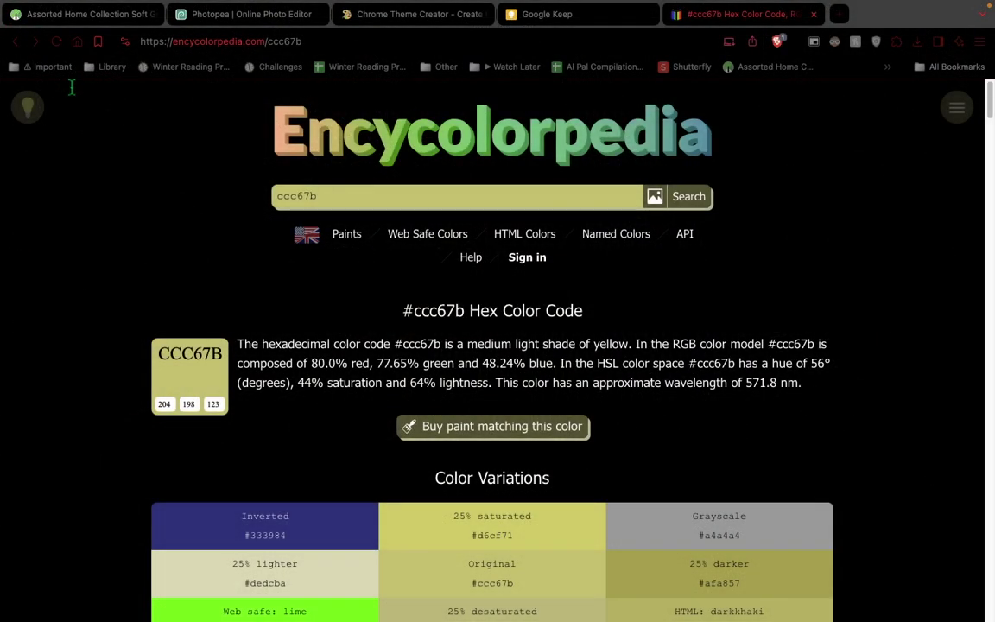
key(super+Tab)
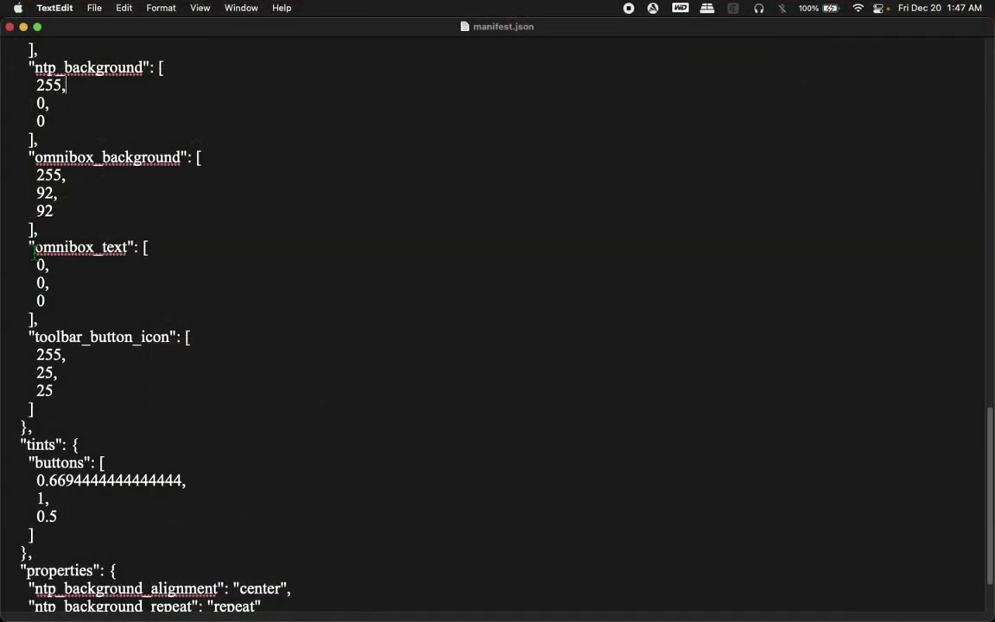
click(63, 86)
key(BackSpace)
key(BackSpace)
text(04)
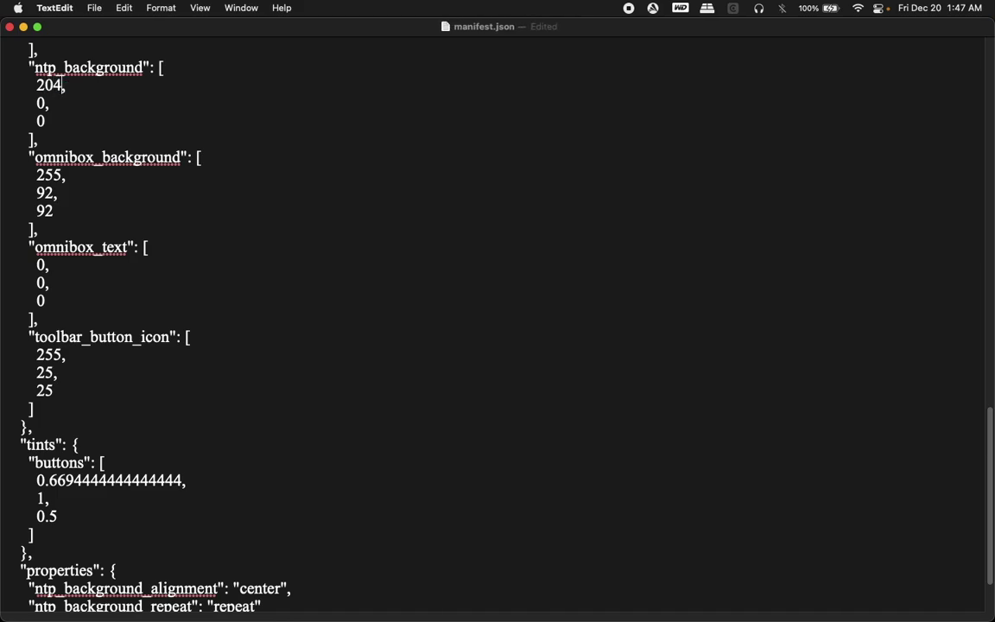
Recheck the RGB values of ccc67b in the browser and set the second ntp_background value to 198.
key(super+Tab)
key(super+Tab)
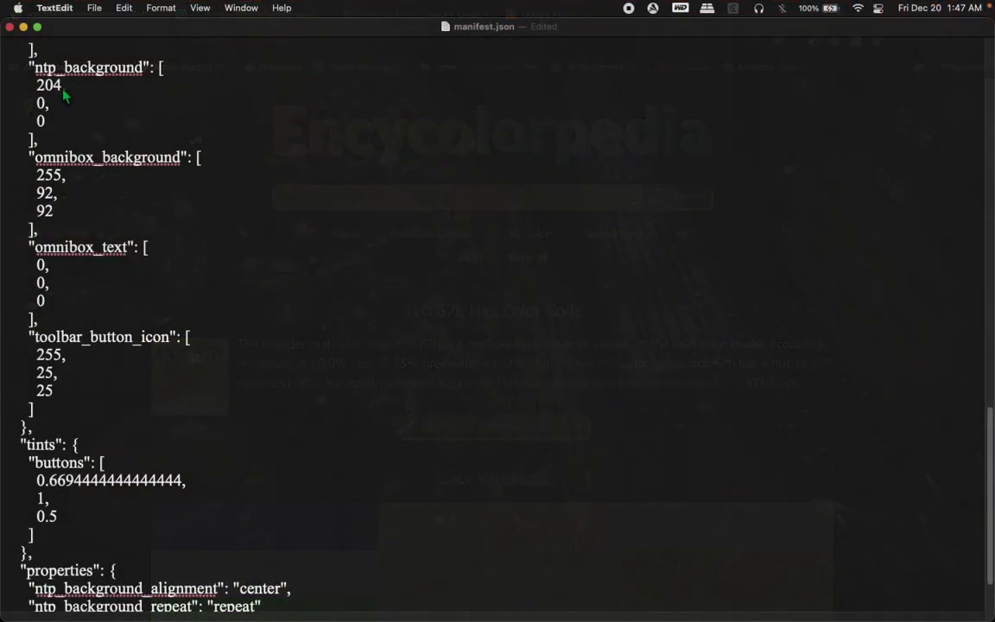
click(48, 104)
key(BackSpace)
text(9)
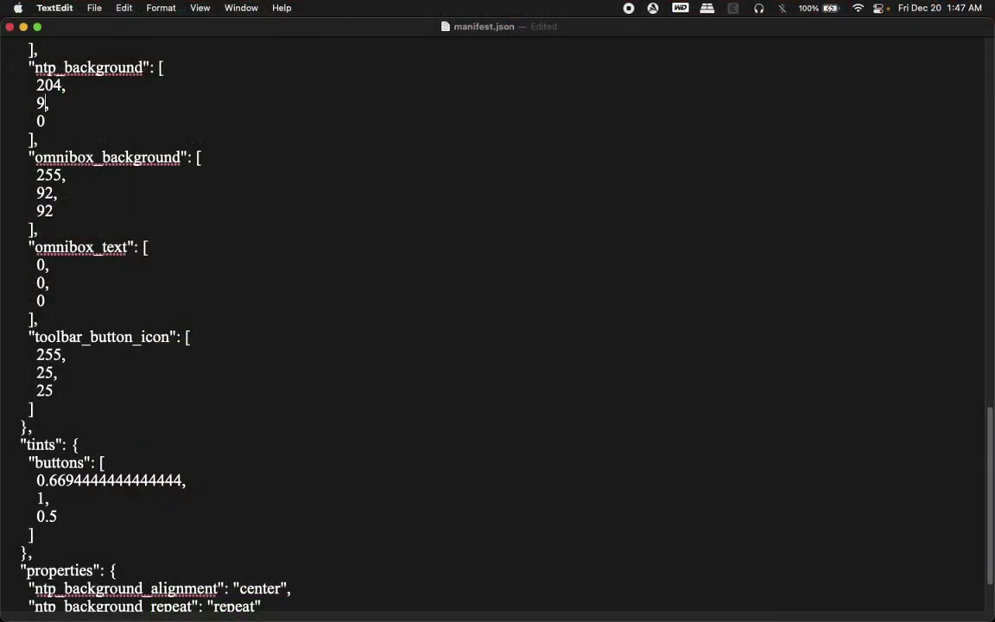
key(BackSpace)
text(198)
Check the blue component of ccc67b on Encycolorpedia and set the third ntp_background value to 123 in manifest.json.
key(ctrl+Down)
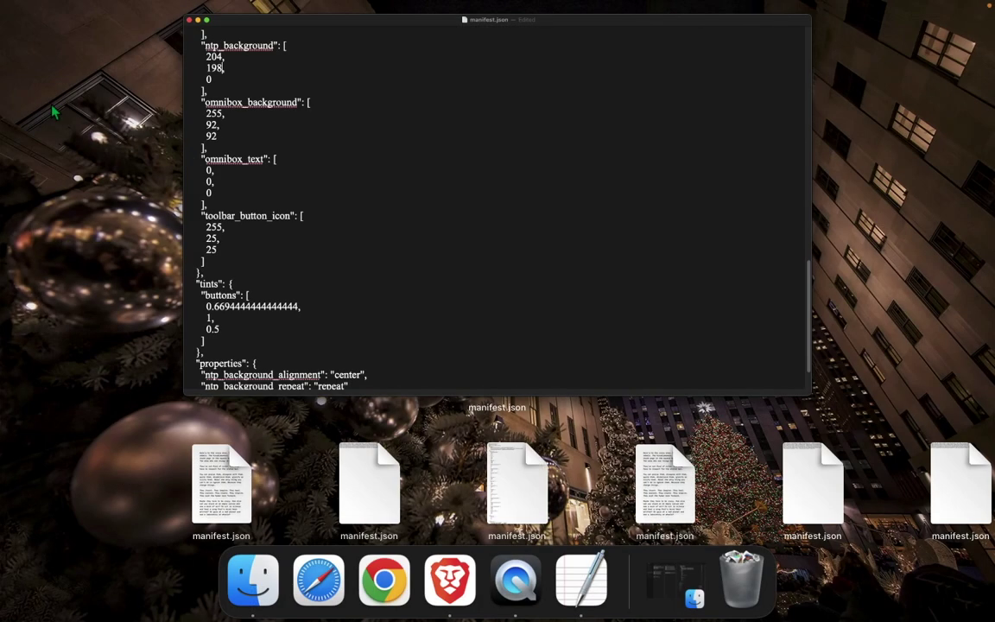
click(749, 118)
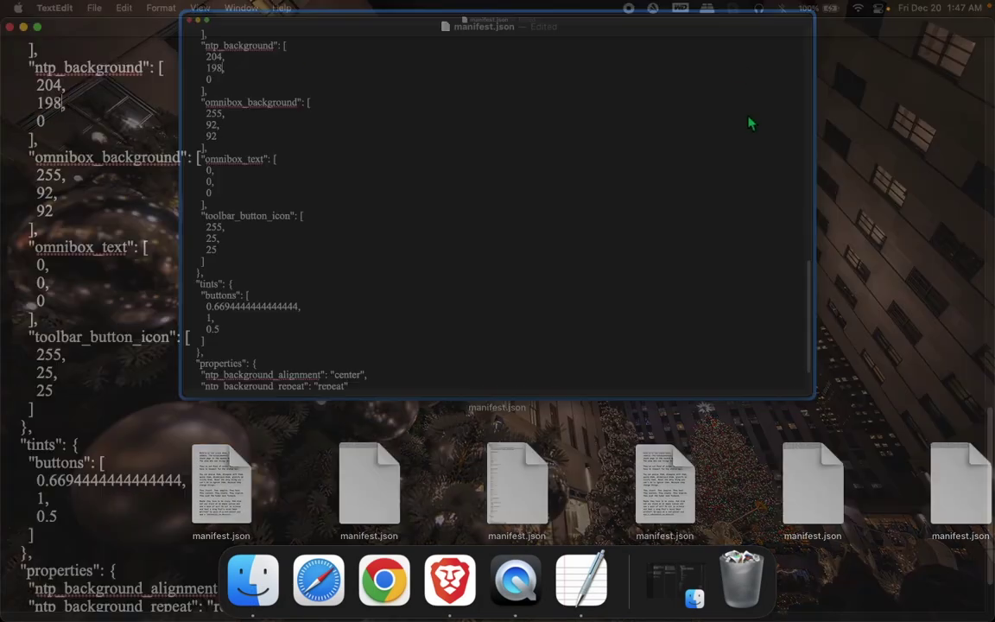
key(ctrl+Left)
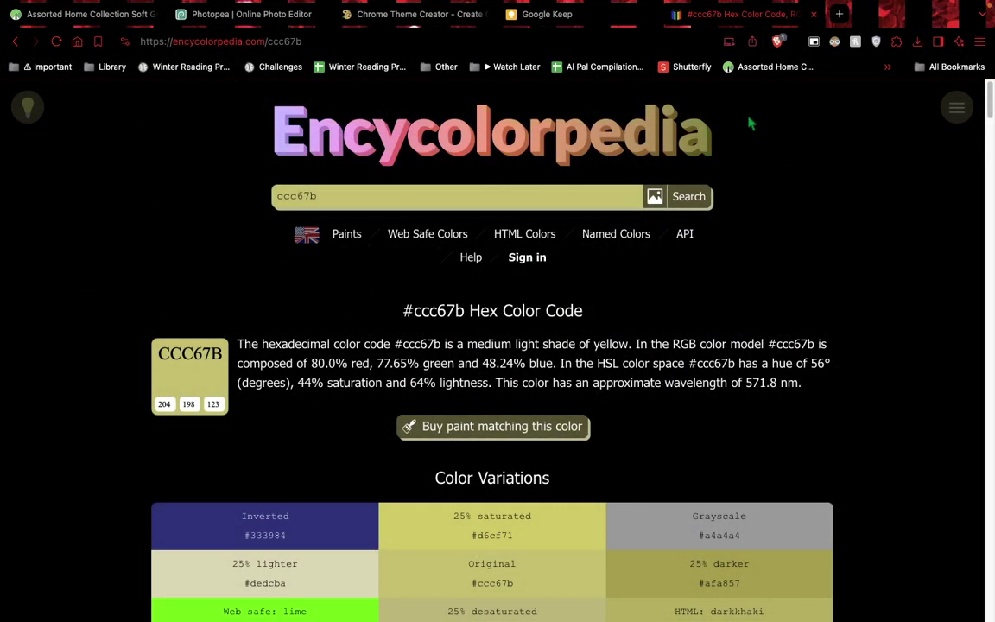
key(ctrl+Right)
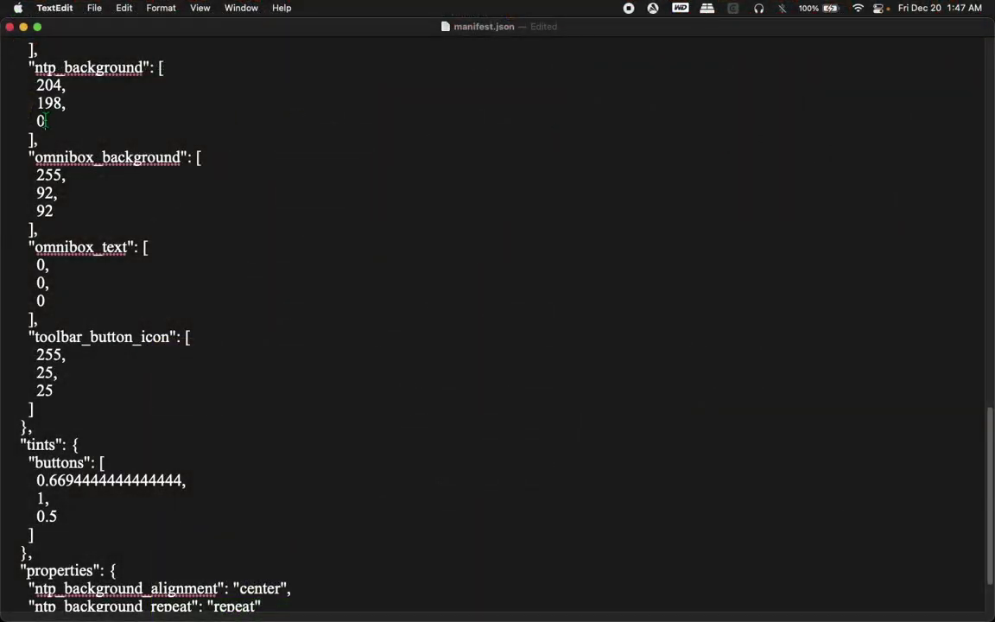
double_click(40, 119)
text(123)
Look through all of manifest.json for a tab background color entry, comparing it with the Tab Background line in the Cozy Vibes note.
key(ctrl+Left)
key(ctrl+shift+Tab)
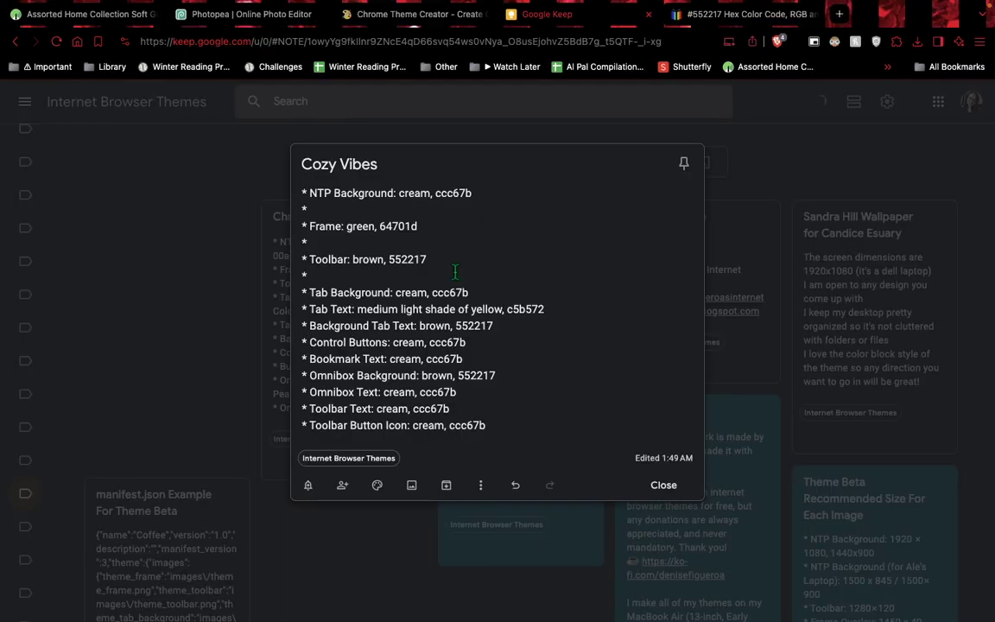
key(ctrl+Right)
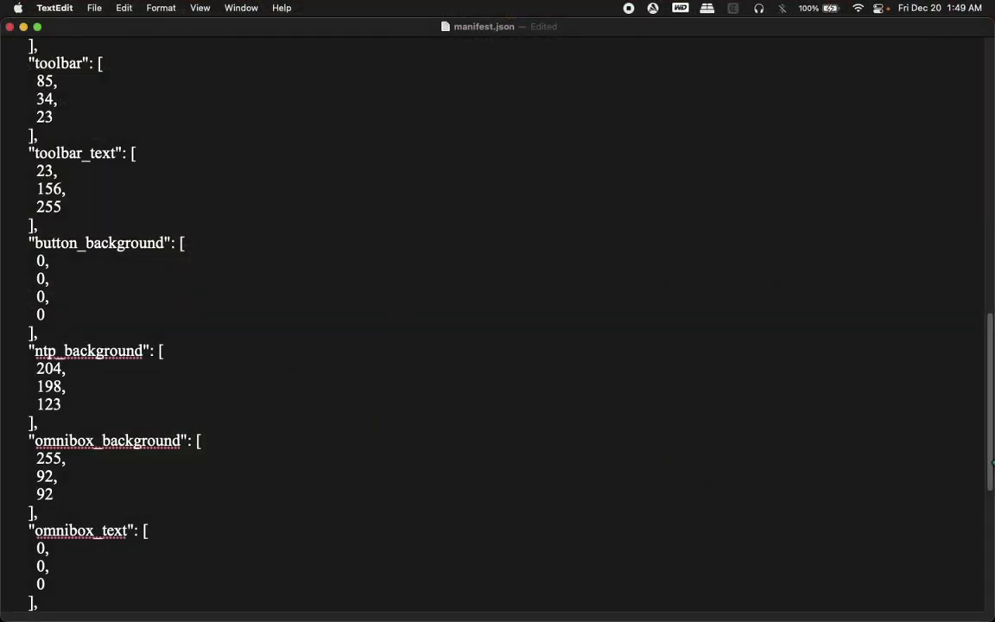
drag(991, 457, 951, 163)
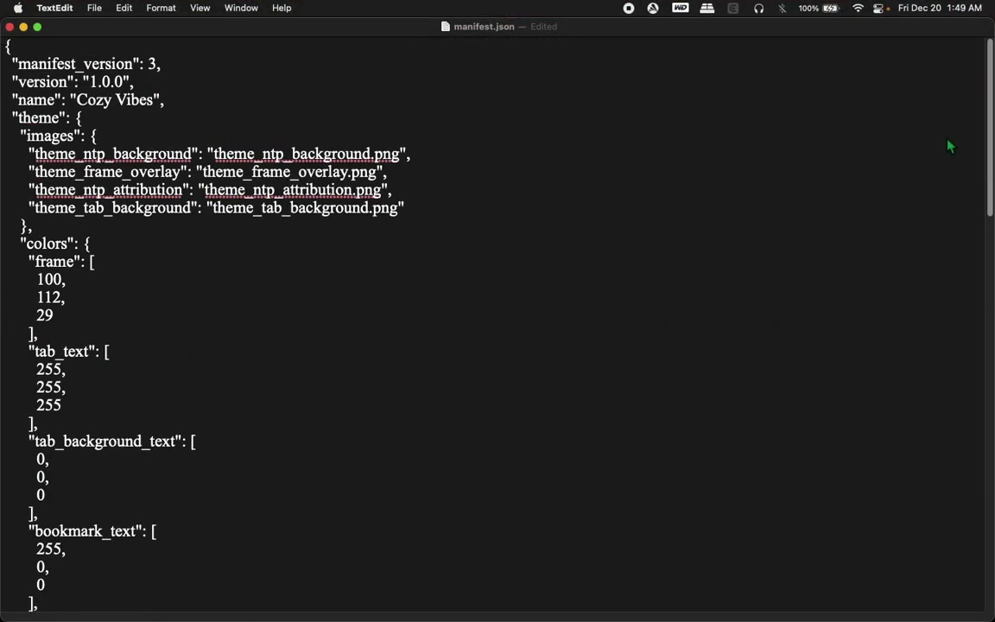
drag(992, 170, 871, 381)
drag(990, 342, 925, 286)
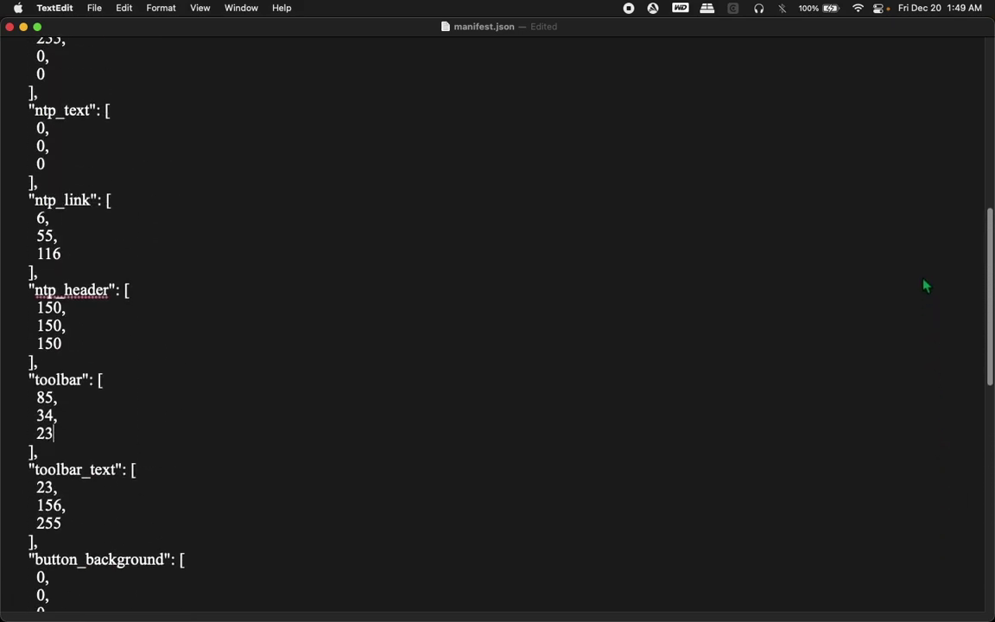
scroll(925, 286, up, 3)
scroll(924, 262, down, 15)
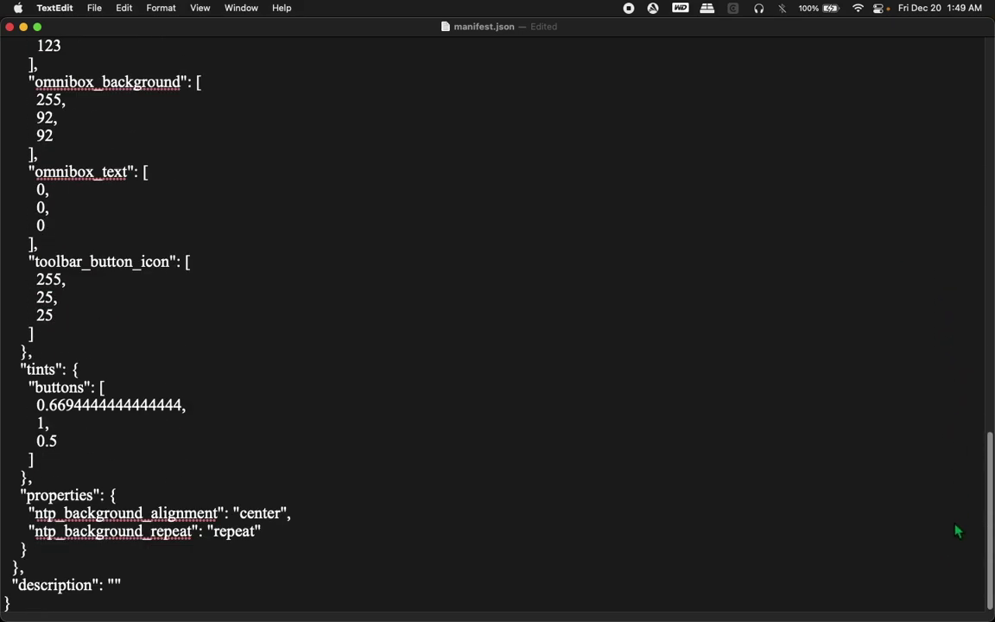
scroll(957, 538, up, 20)
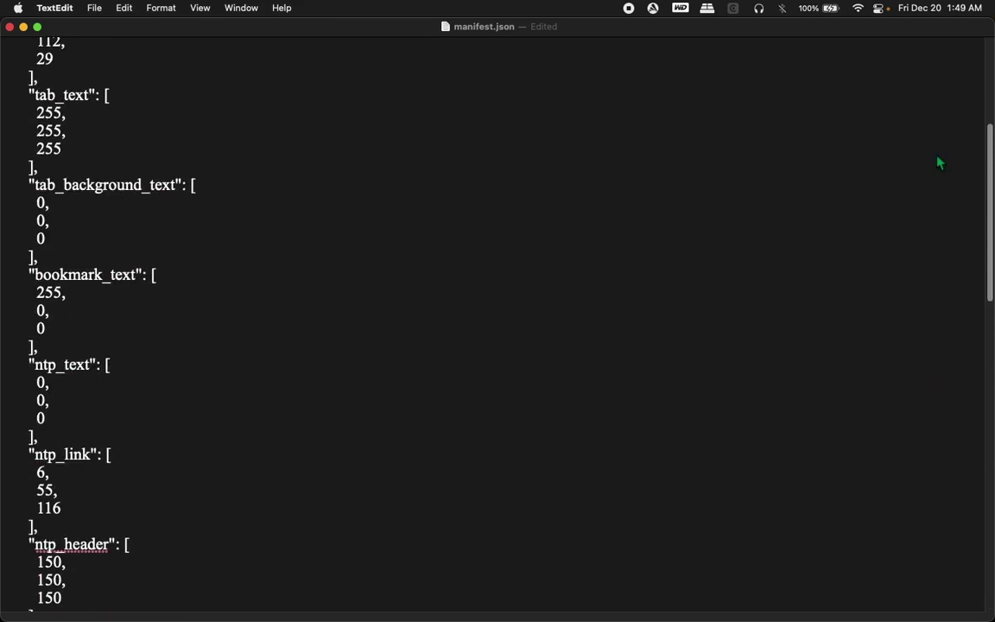
scroll(930, 101, down, 3)
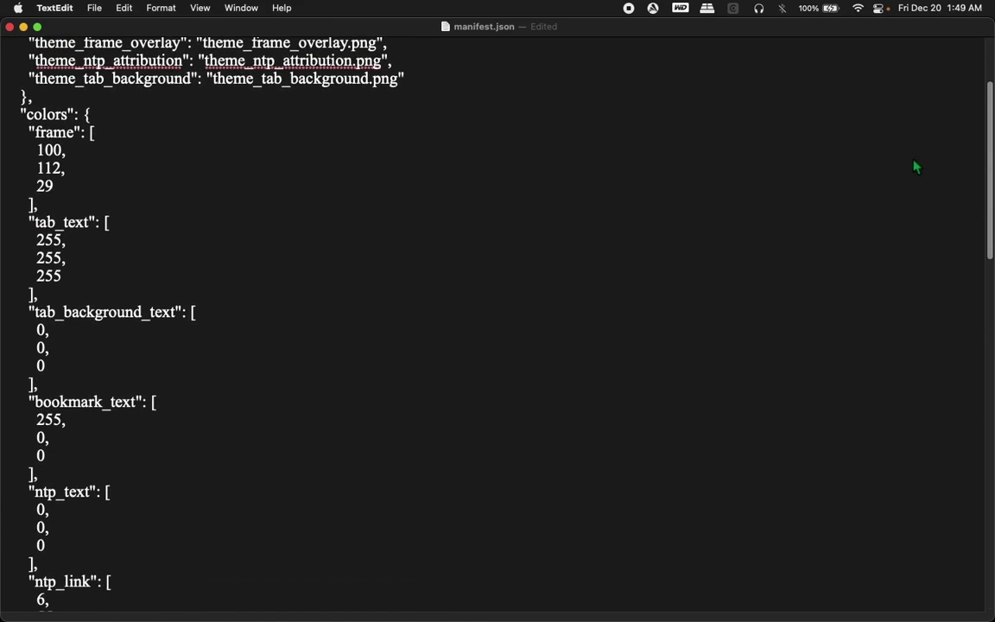
scroll(914, 164, down, 8)
scroll(913, 246, down, 2)
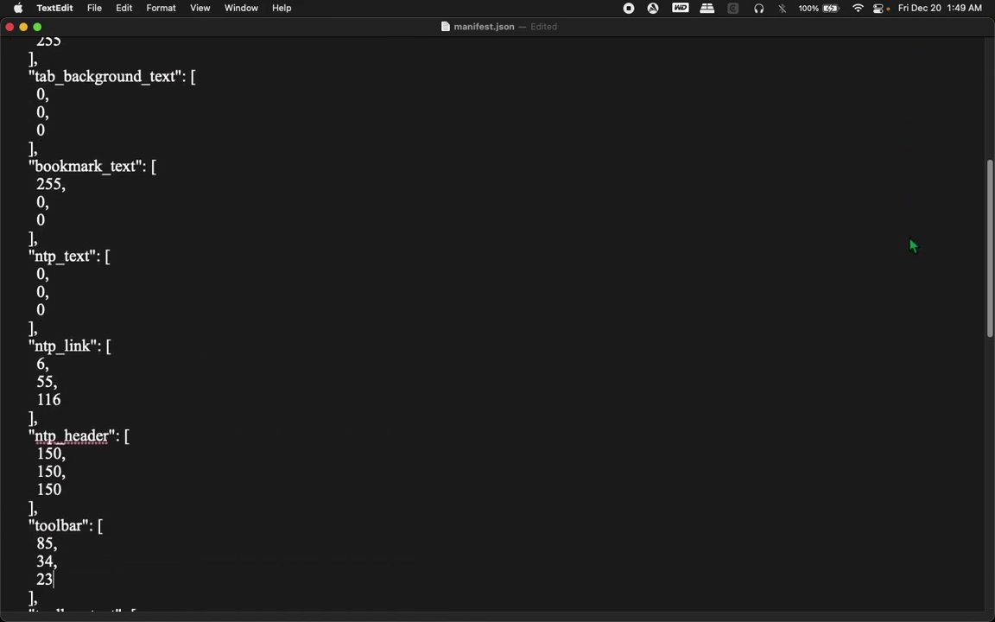
scroll(913, 247, up, 5)
scroll(913, 248, down, 4)
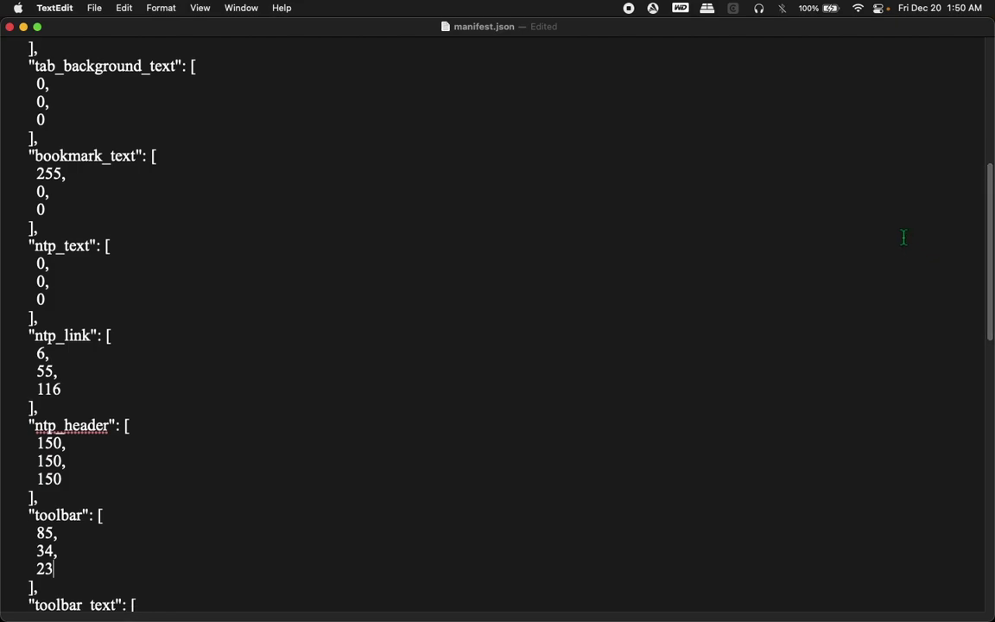
key(super+Tab)
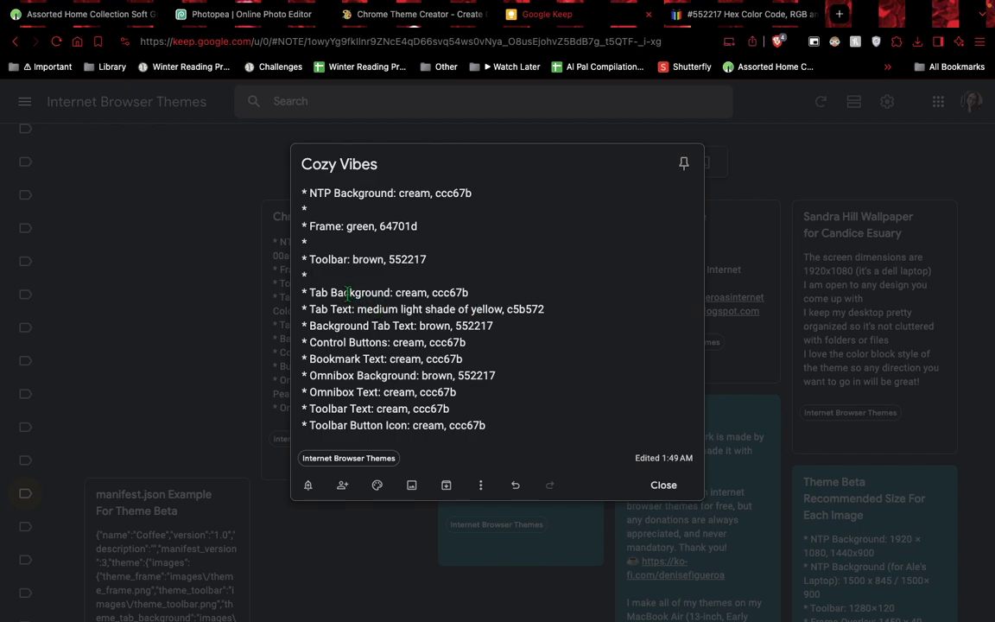
triple_click(398, 293)
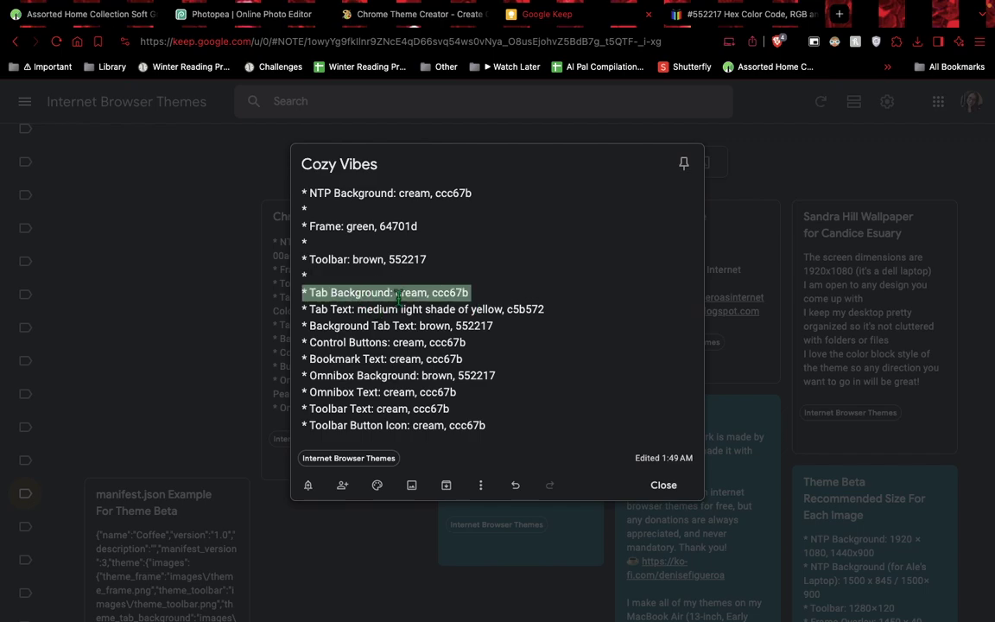
key(super+Tab)
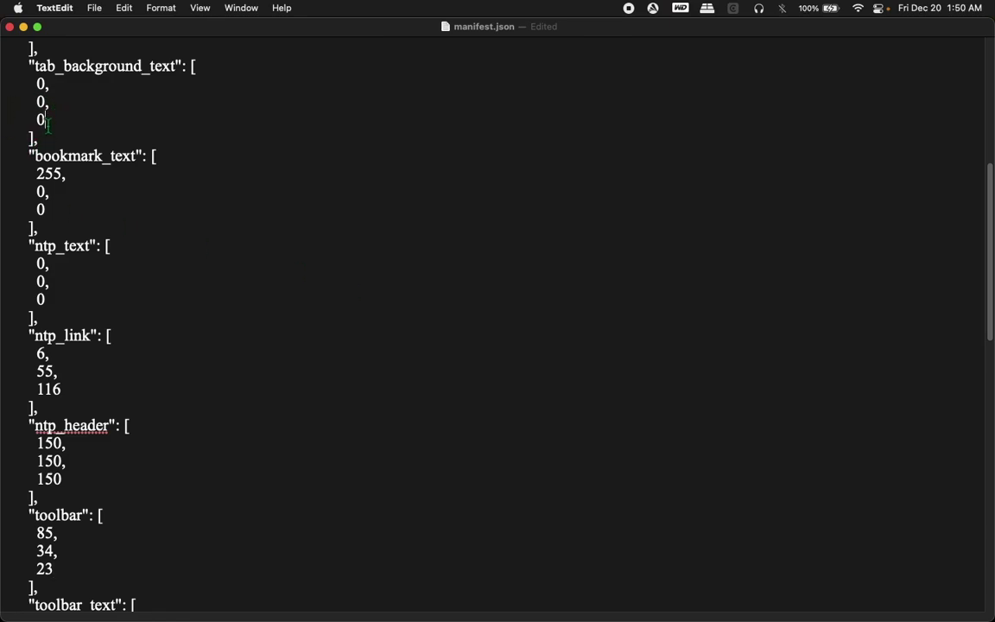
Copy the tab_background_text block in manifest.json and paste a duplicate directly below the original.
drag(45, 120, 11, 51)
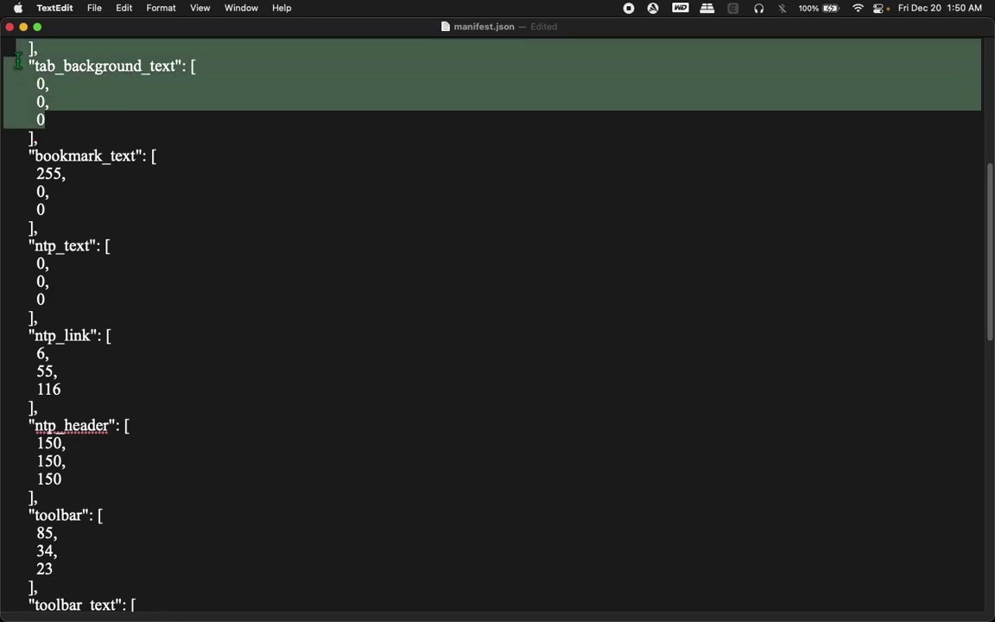
key(super+c)
click(77, 125)
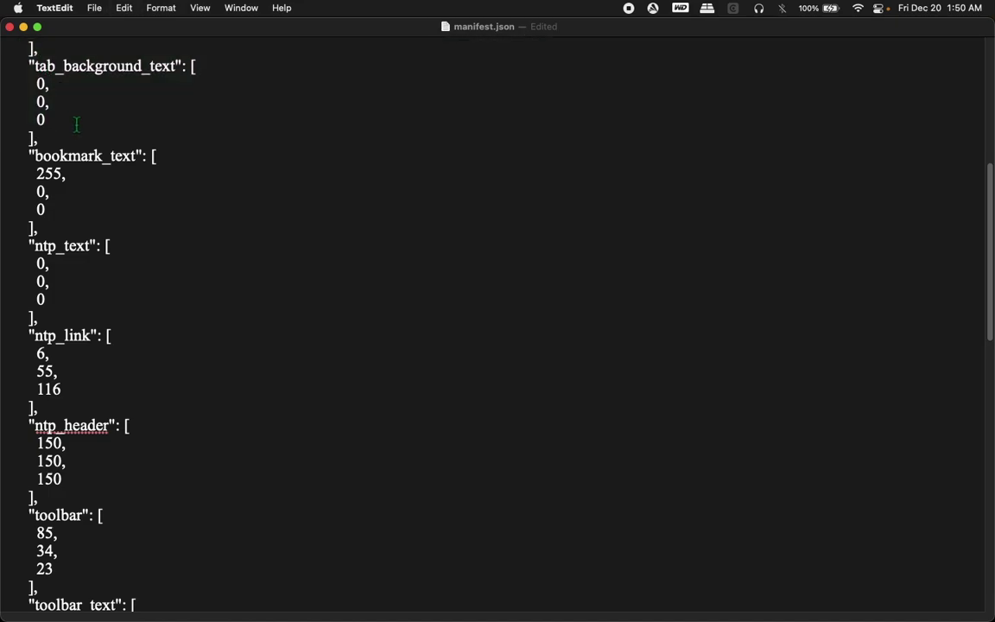
key(Return)
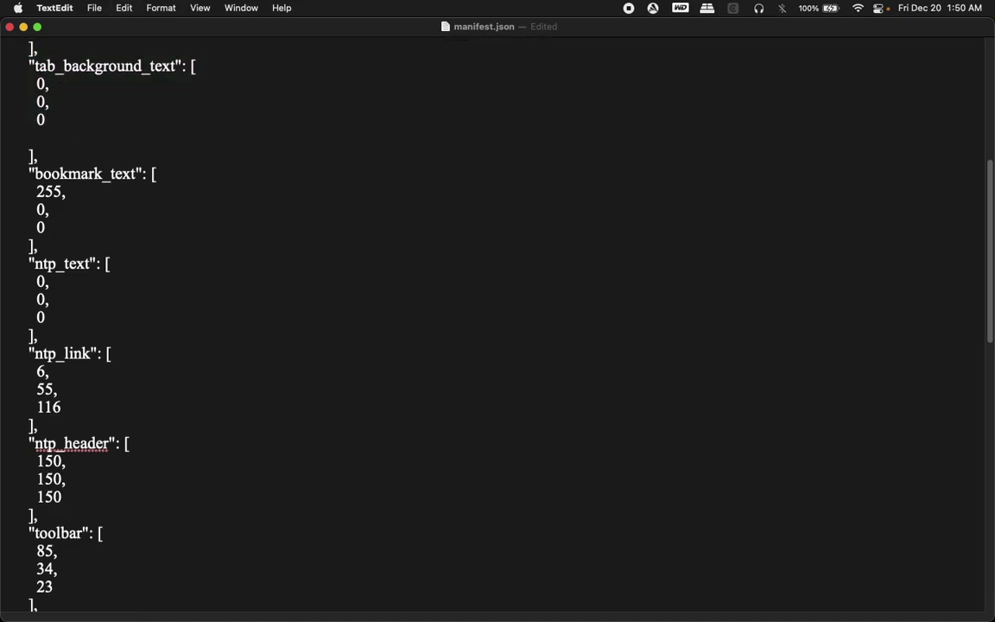
key(super+v)
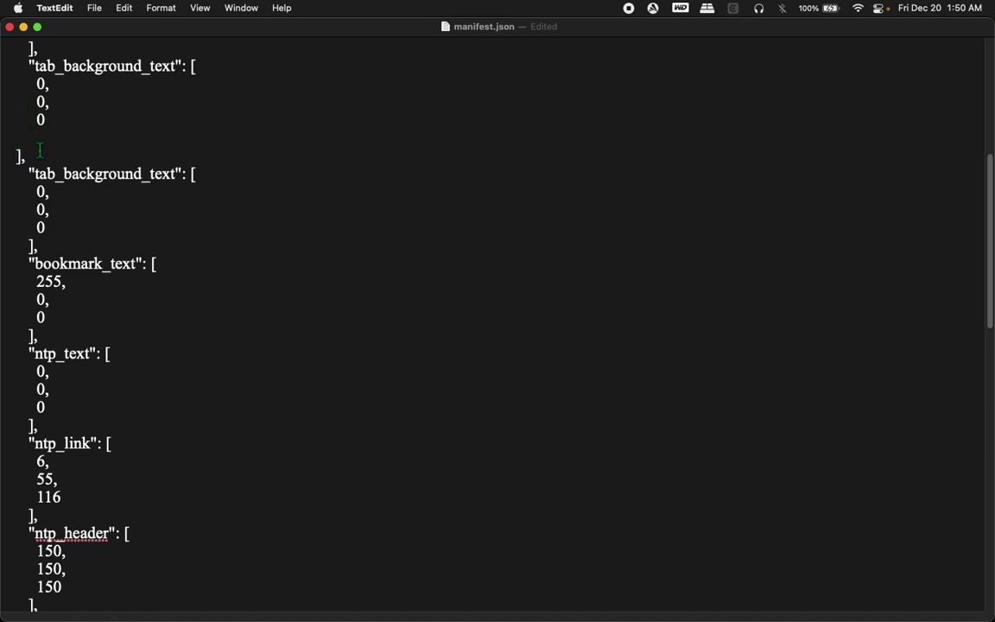
Remove the blank line between the two tab_background_text blocks and align the closing bracket with the other entries.
key(BackSpace)
key(BackSpace)
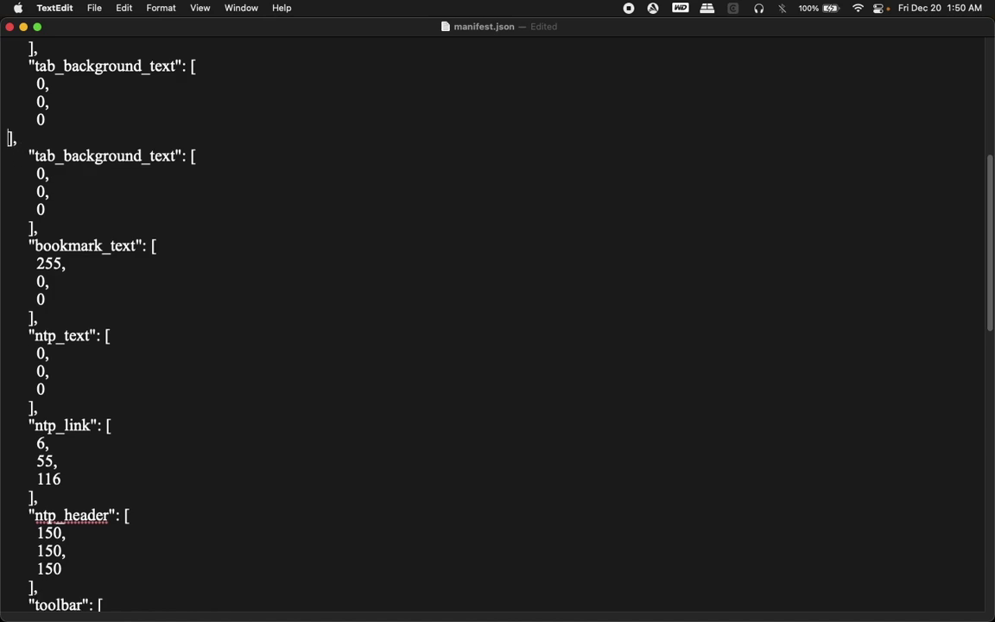
key(Return)
key(Up)
key(Up)
key(Up)
key(Down)
key(Down)
key(Down)
key(Down)
key(Down)
key(Right)
key(Right)
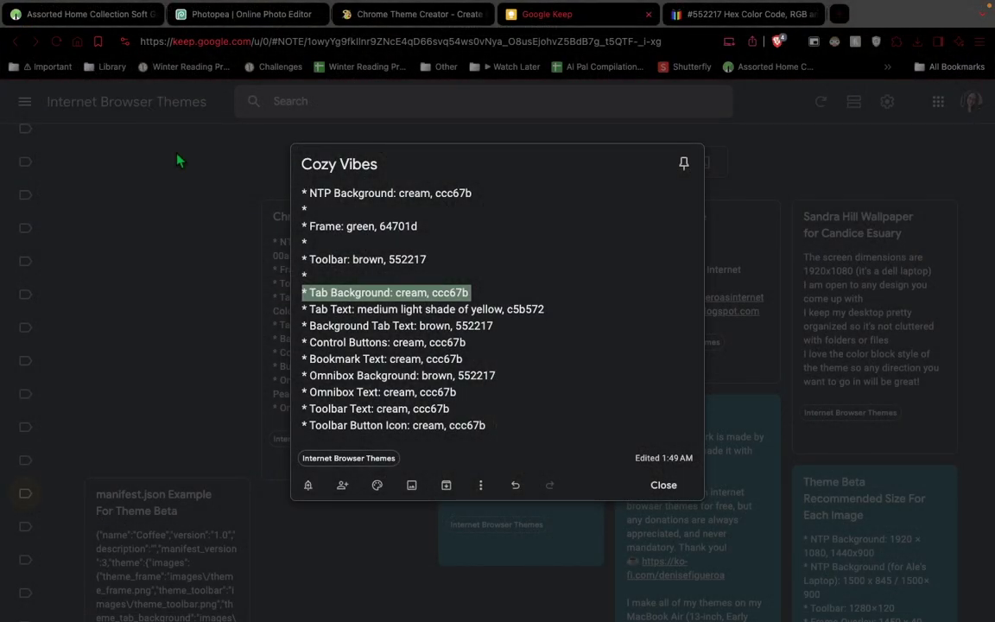
Rename the duplicated tab_background_text entry to tab_background.
click(176, 156)
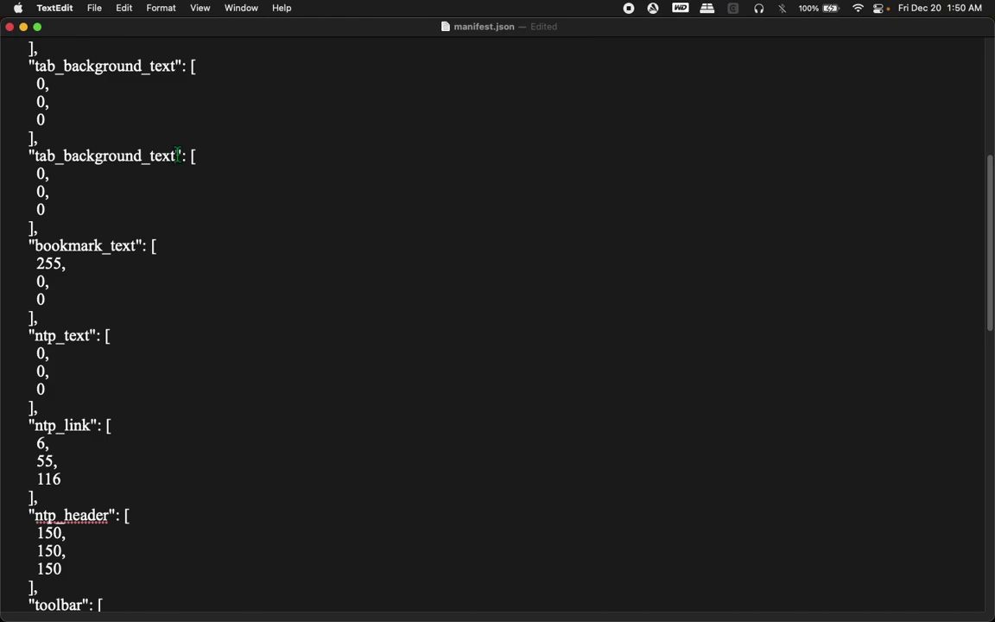
key(BackSpace)
key(BackSpace)
key(BackSpace)
key(BackSpace)
key(BackSpace)
Copy the Tab Background color ccc67b from the Cozy Vibes note and look up its RGB values on Encycolorpedia.
key(super+Tab)
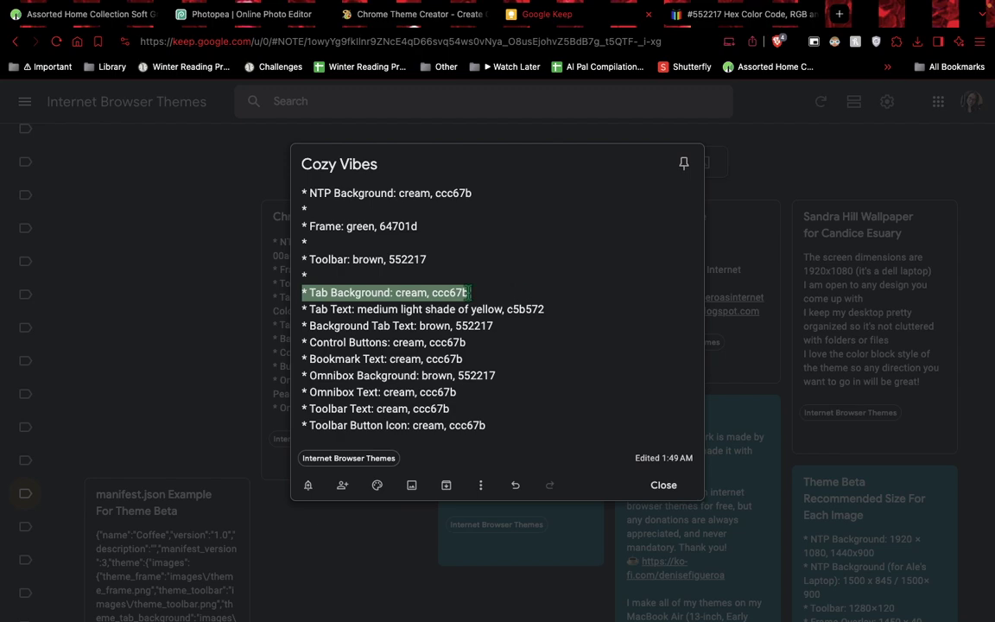
double_click(453, 293)
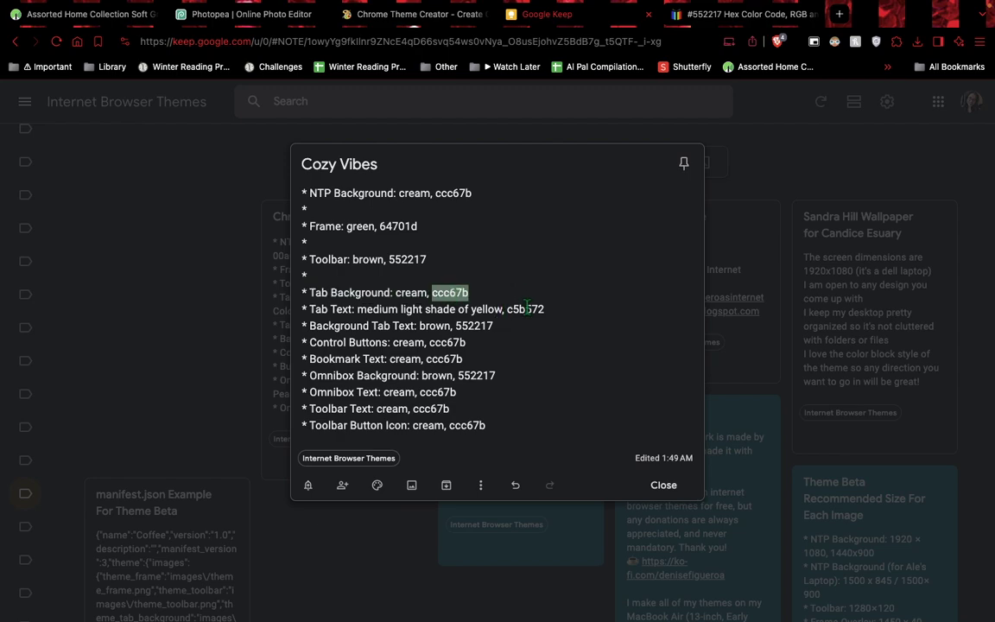
click(704, 14)
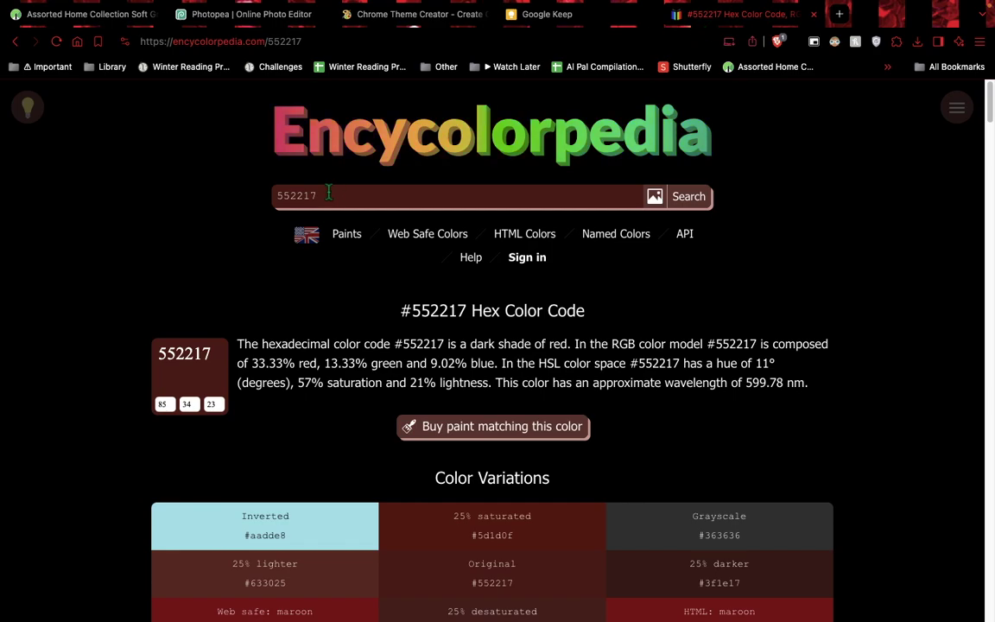
click(328, 195)
key(ctrl+v)
key(Return)
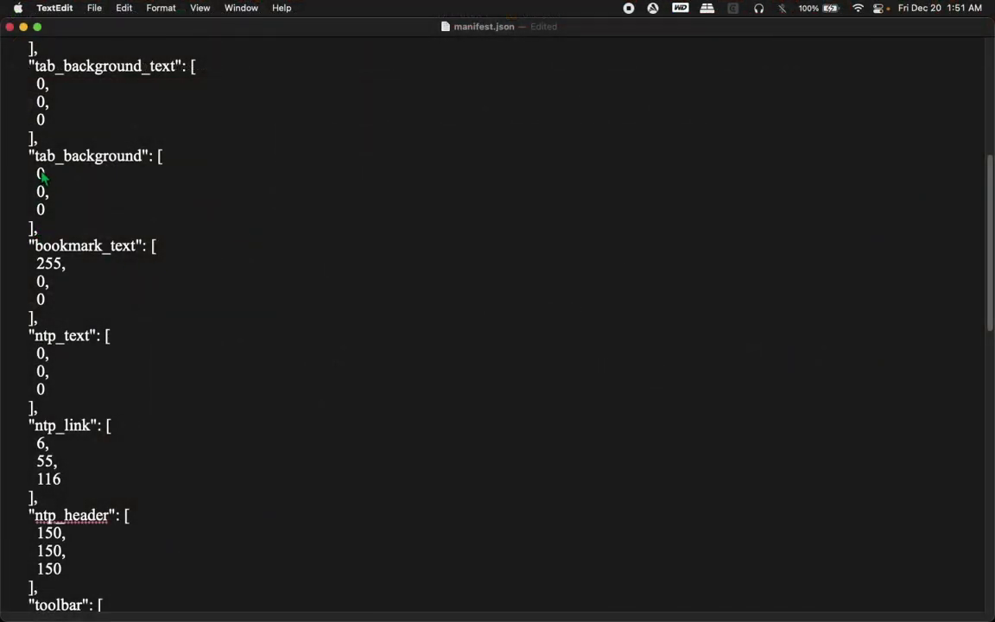
Set the tab_background values in manifest.json to 204, 198 and 123, following the RGB breakdown of ccc67b on Encycolorpedia.
double_click(42, 176)
text(204)
key(super+Tab)
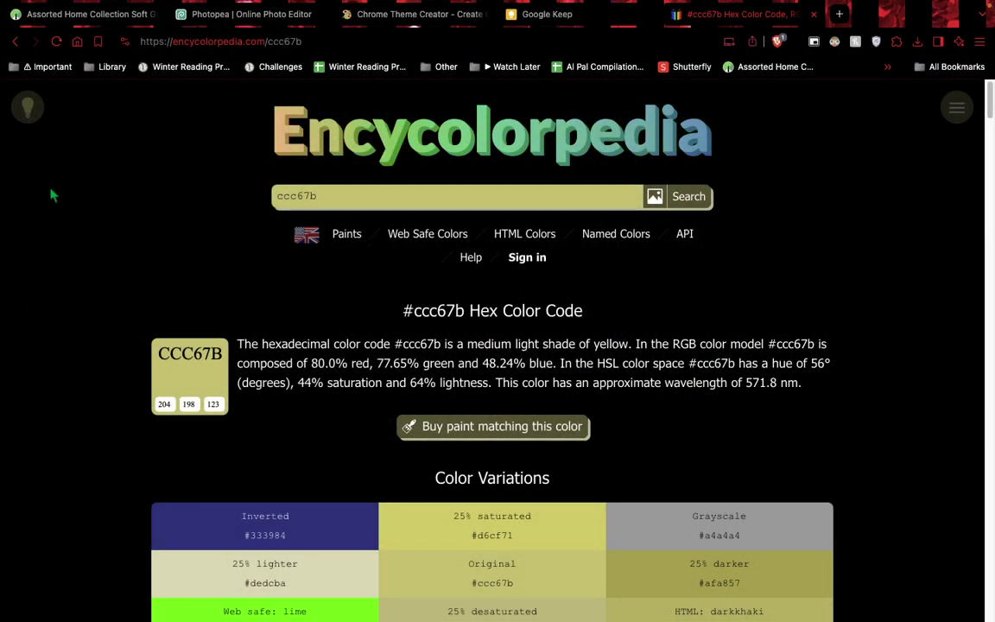
key(super+Tab)
double_click(40, 192)
text(1)
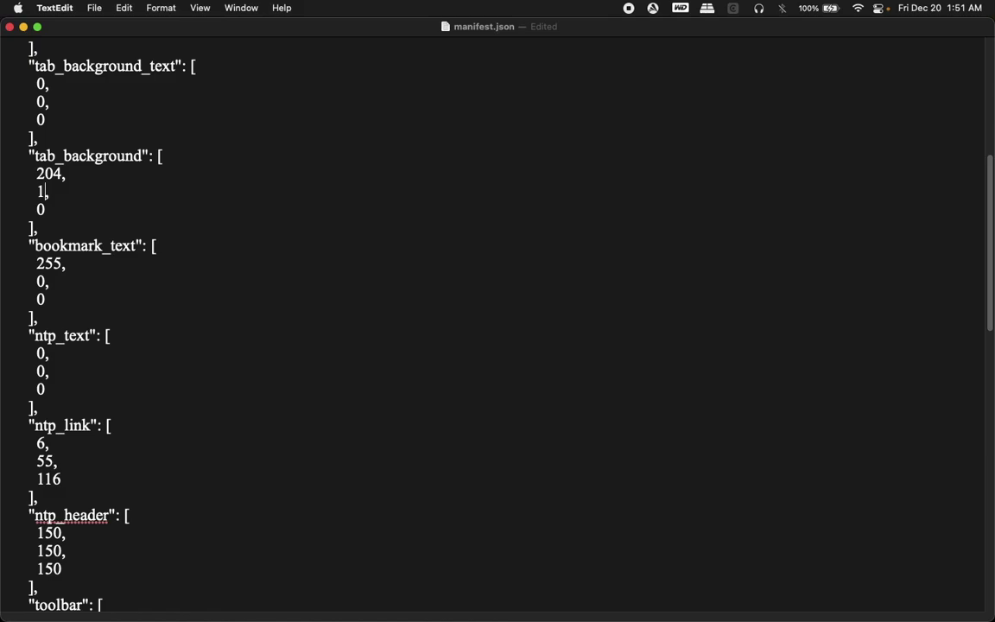
text(98)
key(super+Tab)
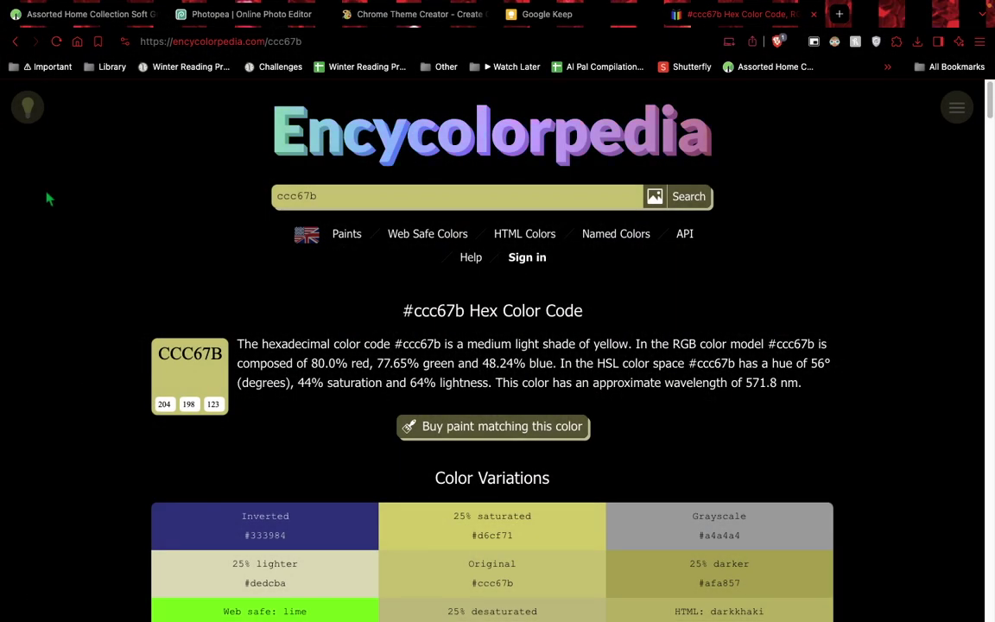
key(super+Tab)
double_click(39, 209)
key(BackSpace)
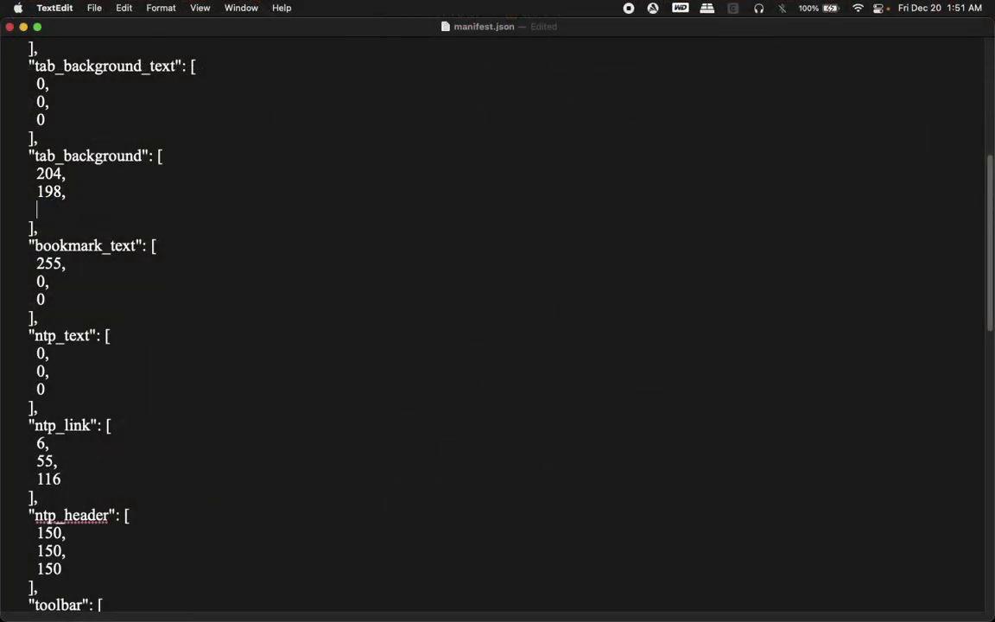
text(123)
Compare the remaining color entries in manifest.json with the Cozy Vibes note in Google Keep.
key(super+Tab)
click(544, 13)
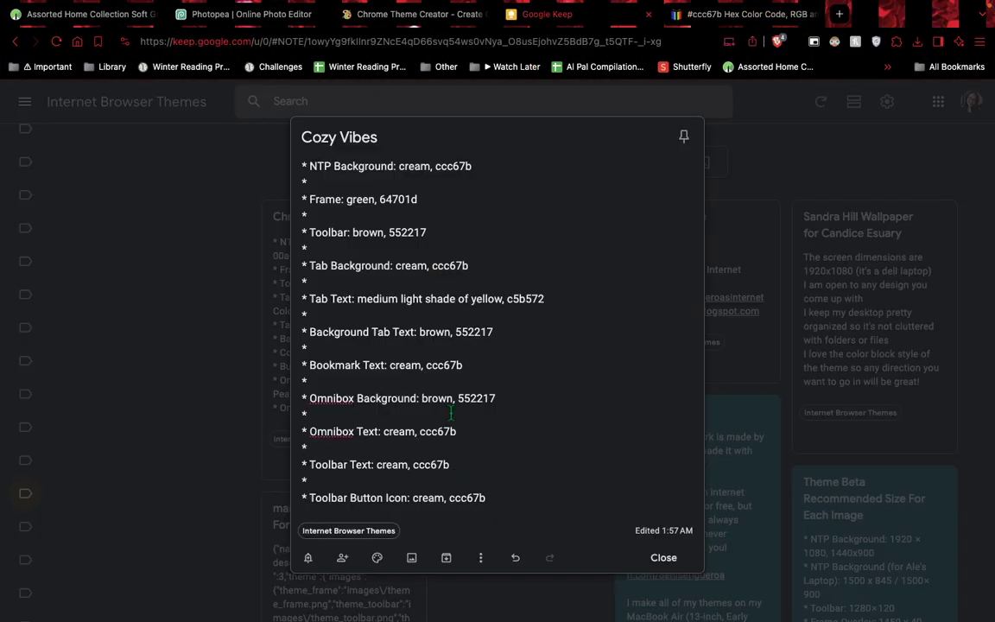
key(super+Tab)
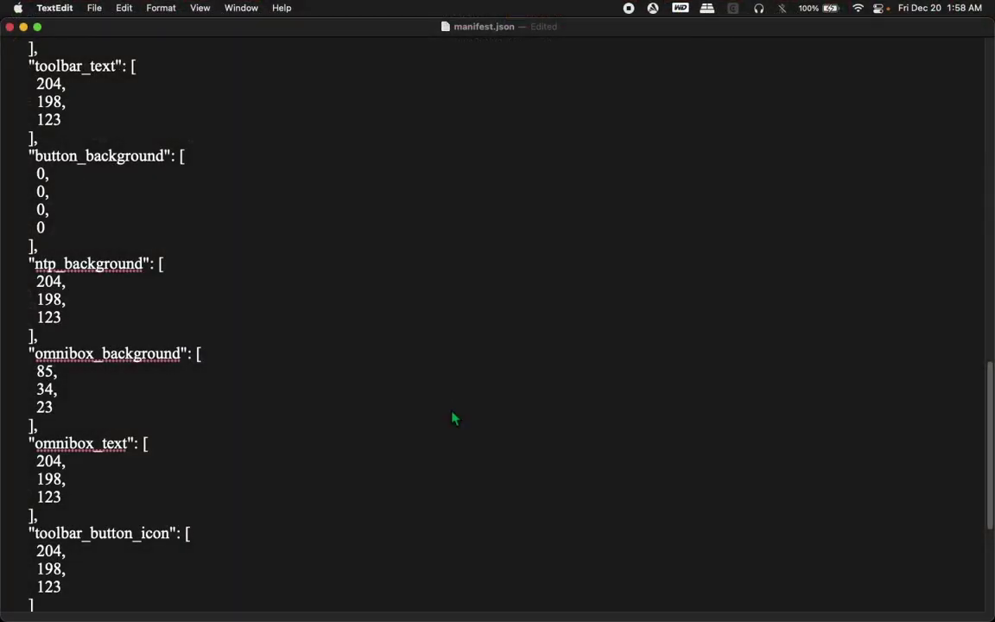
scroll(424, 424, down, 5)
Save manifest.json and clear its window and the other open windows off the desktop.
key(super+s)
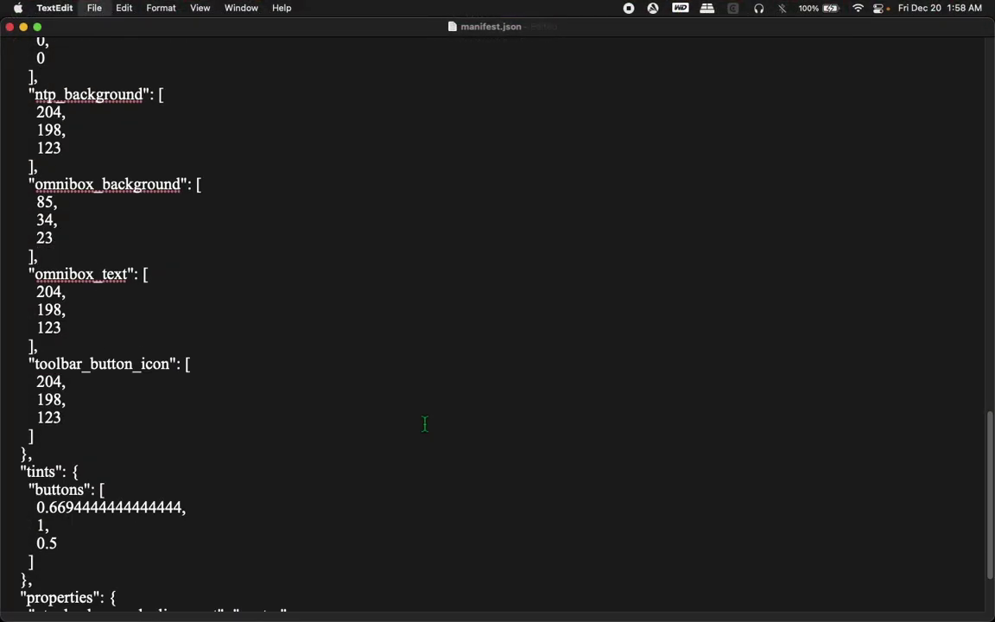
click(10, 26)
click(29, 38)
click(30, 36)
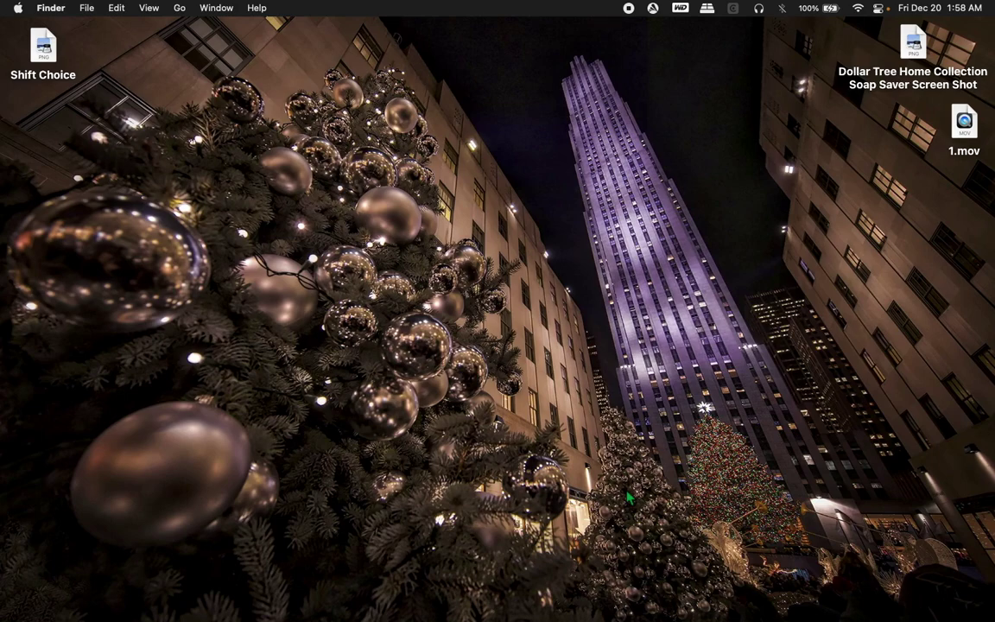
Switch to Chrome and load the unpacked Cozy Vibes folder from Downloads on the Extensions page.
key(F1)
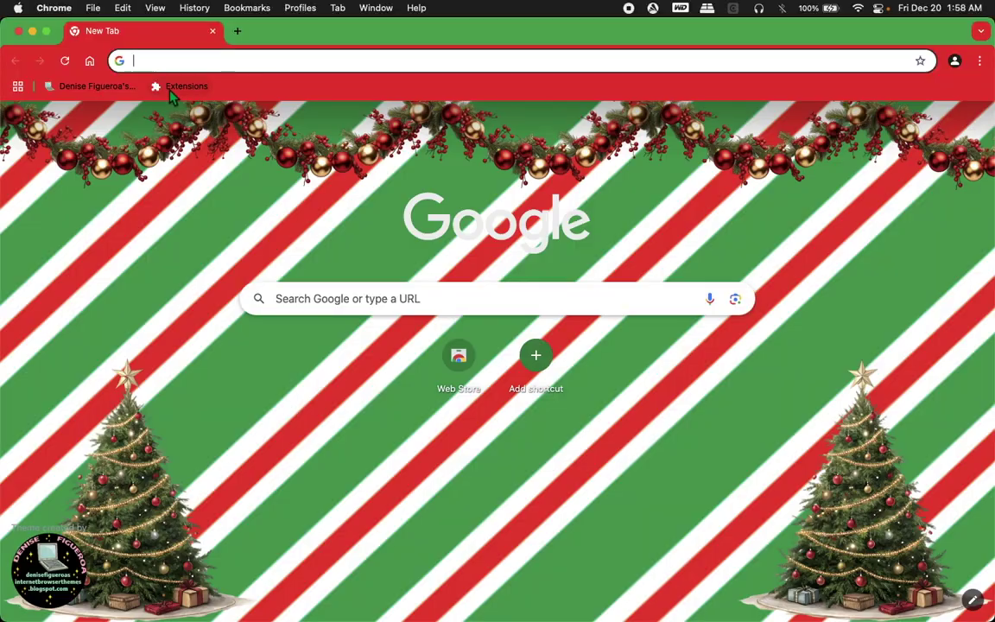
click(154, 83)
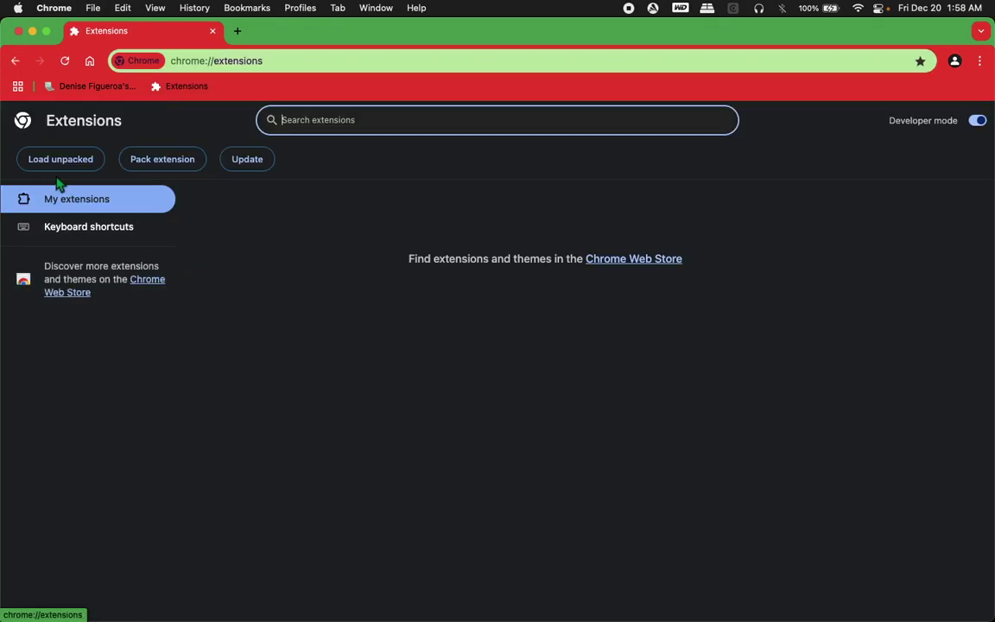
click(82, 169)
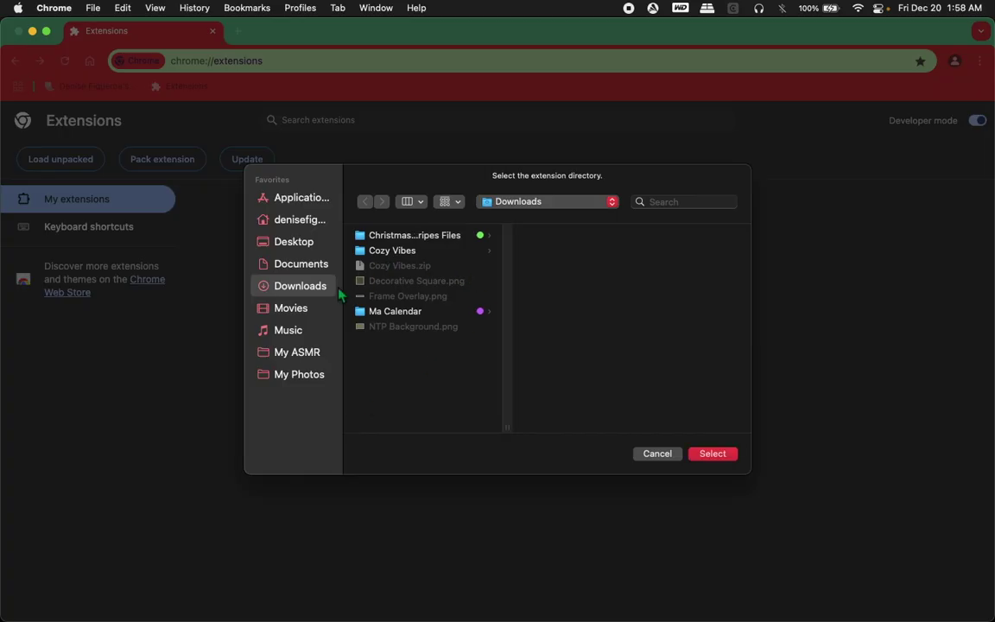
click(401, 254)
key(Return)
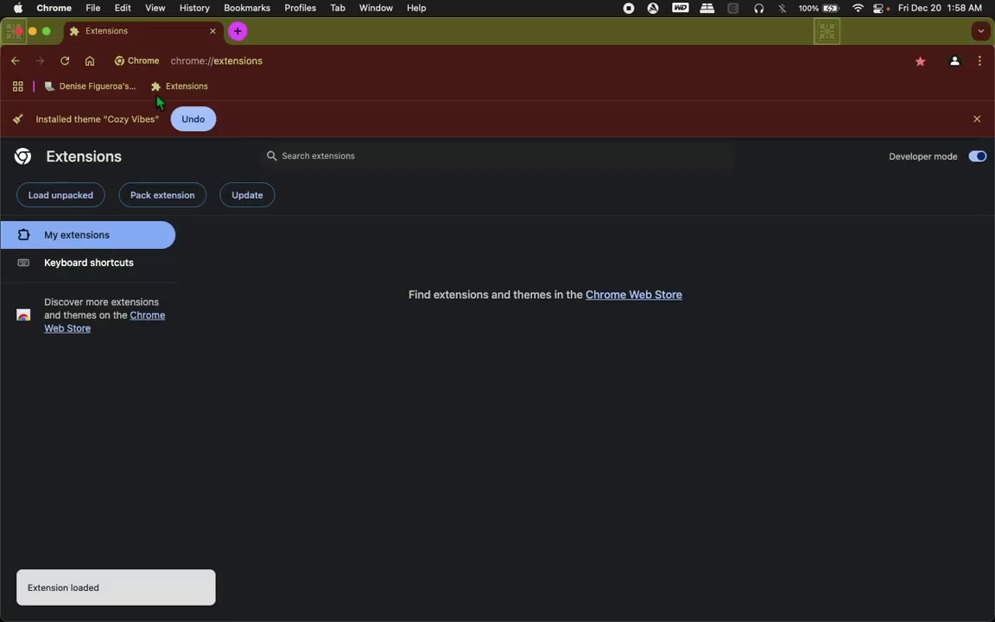
Open a new tab in Chrome and inspect the Cozy Vibes theme's look, including the inactive tab's background.
click(237, 31)
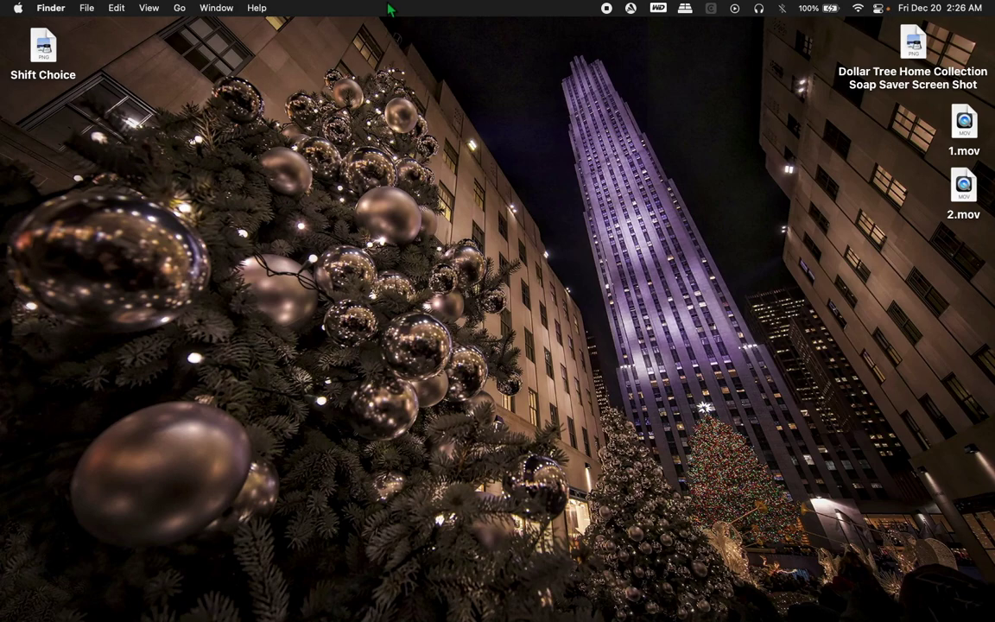
mouse_move(449, 609)
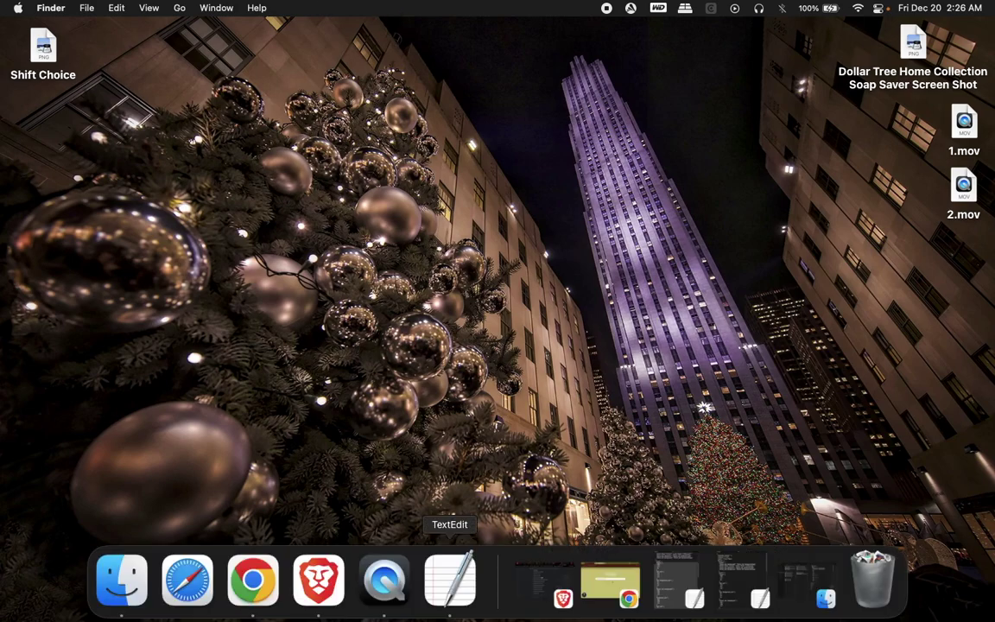
click(620, 608)
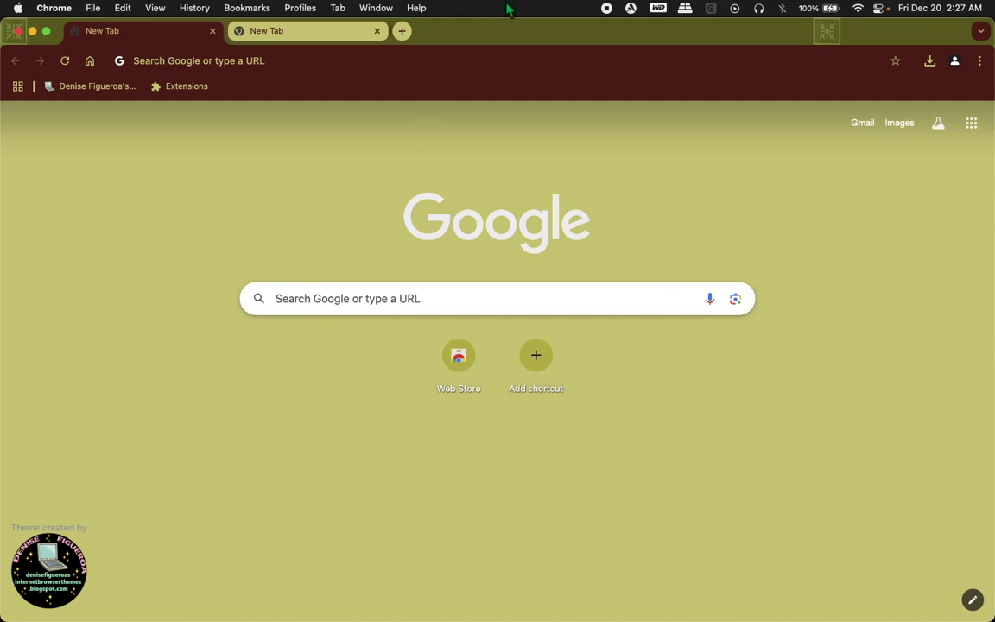
Switch to Brave and find the recommended theme_tab_background image size on the ThemeBeta theme creator page, highlighting that line.
key(super+Tab)
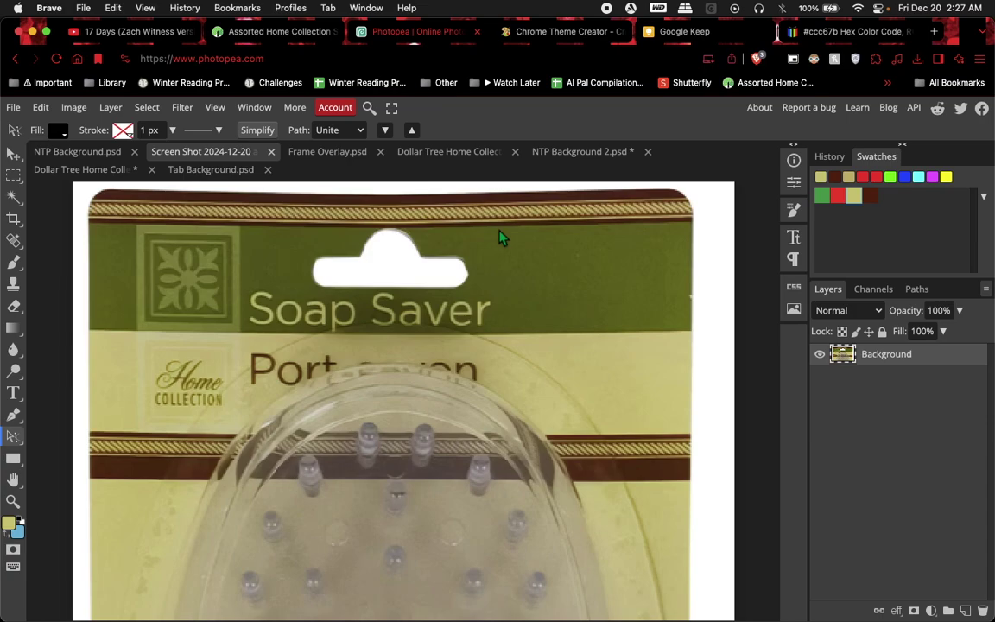
click(550, 37)
scroll(52, 415, down, 5)
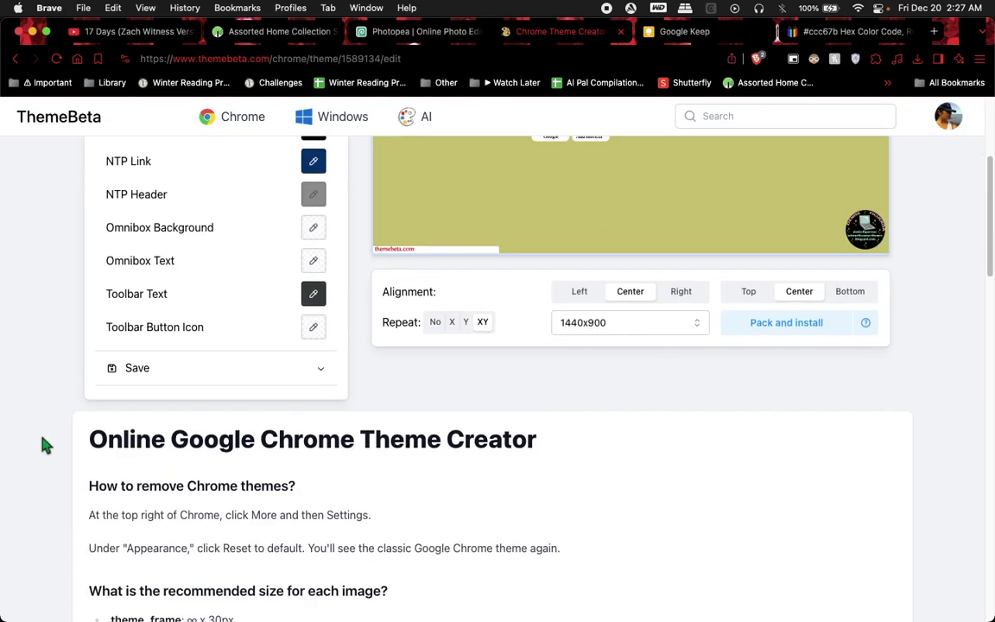
scroll(46, 444, down, 3)
triple_click(196, 408)
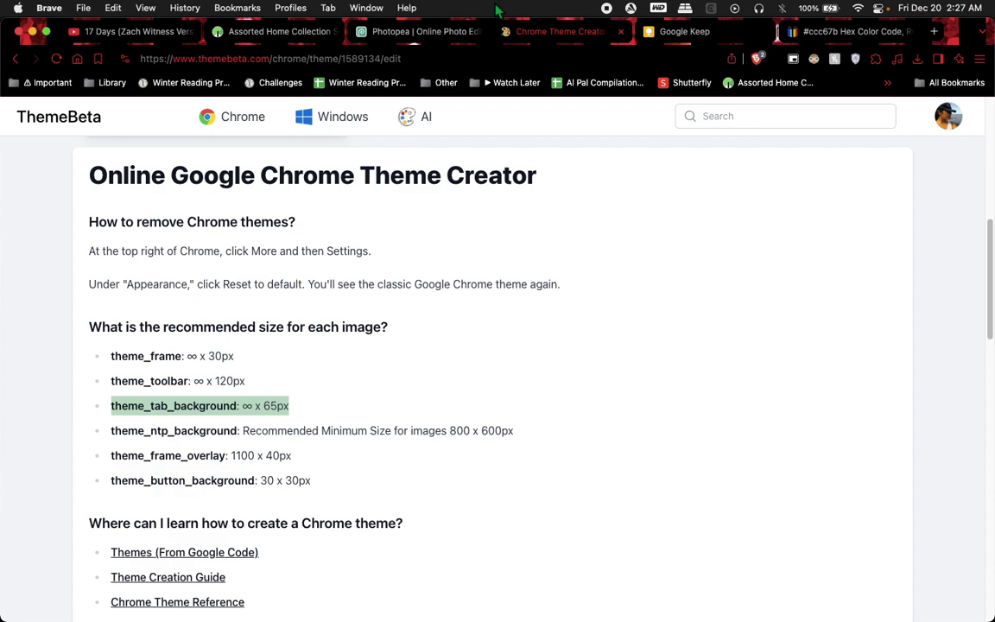
Recheck the inactive tab in Chrome, and bring up the Tab Background.psd document in Photopea in Brave.
mouse_move(384, 605)
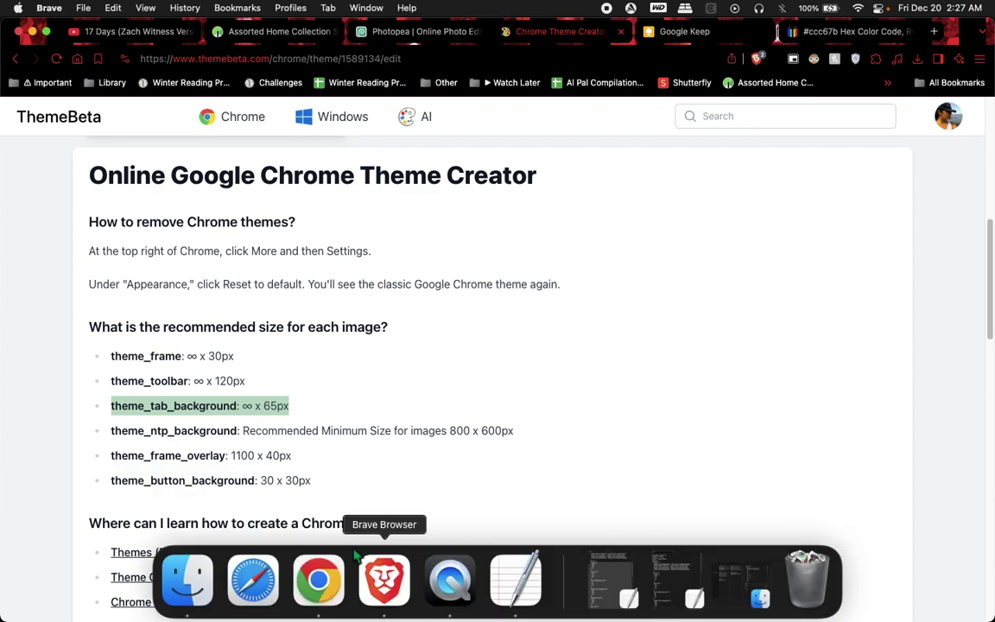
click(319, 579)
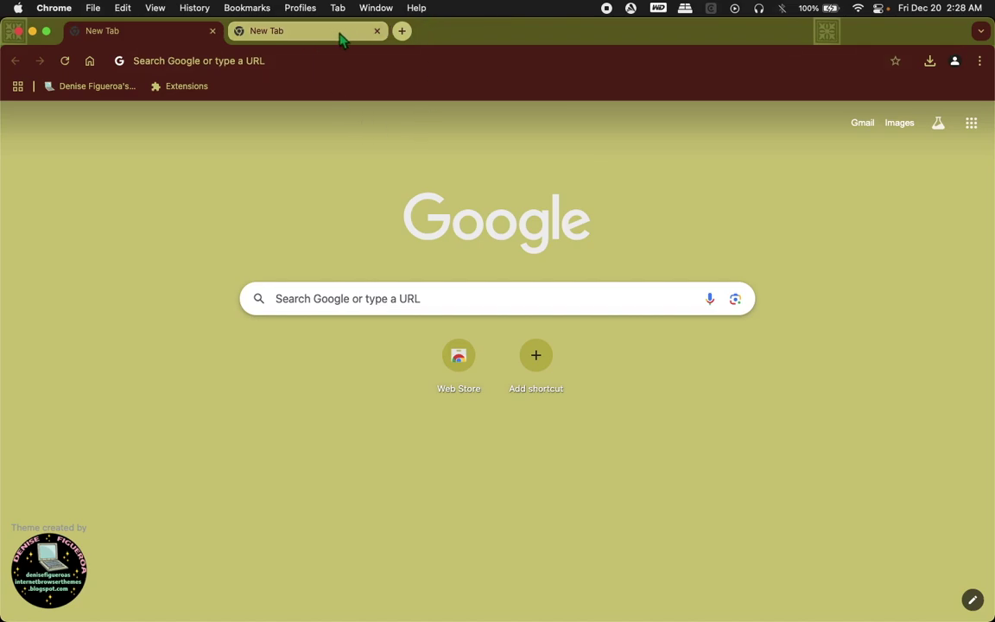
mouse_move(515, 583)
click(384, 579)
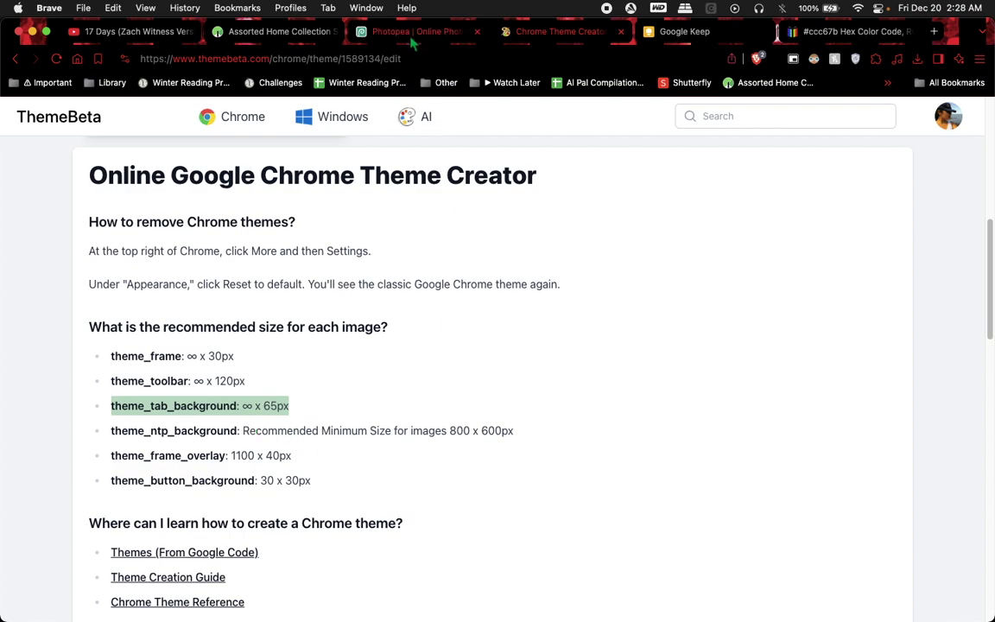
click(374, 33)
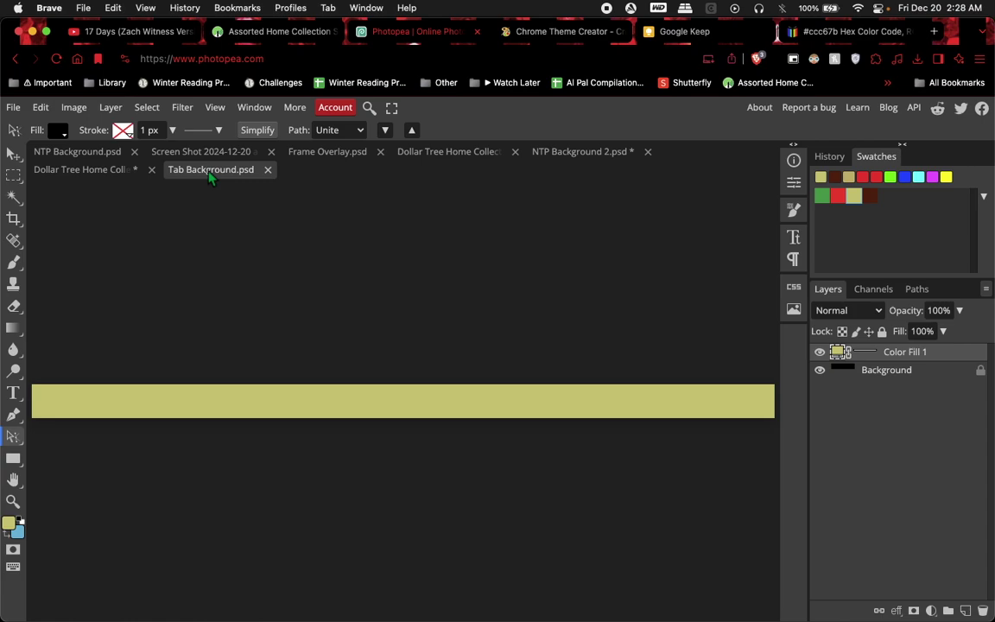